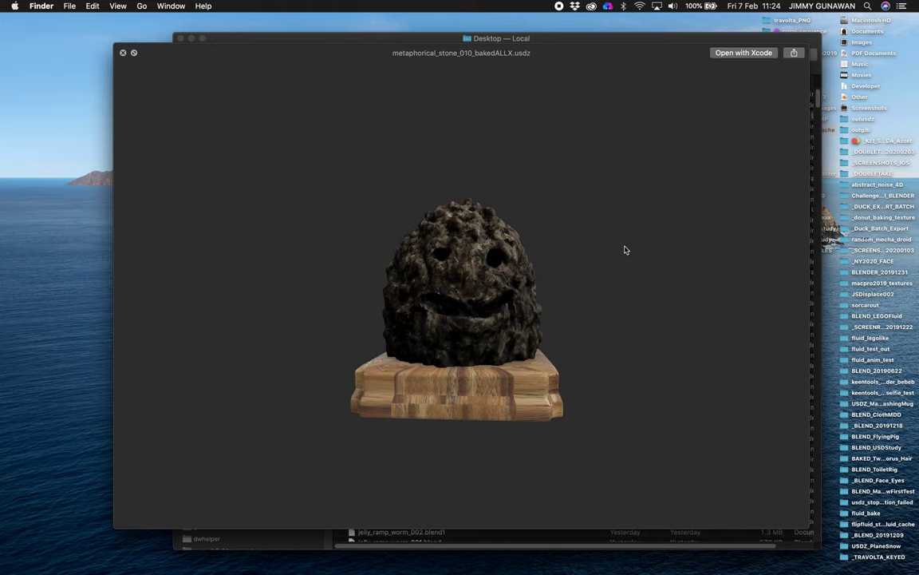
Examine the stone model on its wooden base in the metaphorical_stone_010_bakedALLX.usdz preview from different angles.
left_click_drag(621, 265, 612, 284)
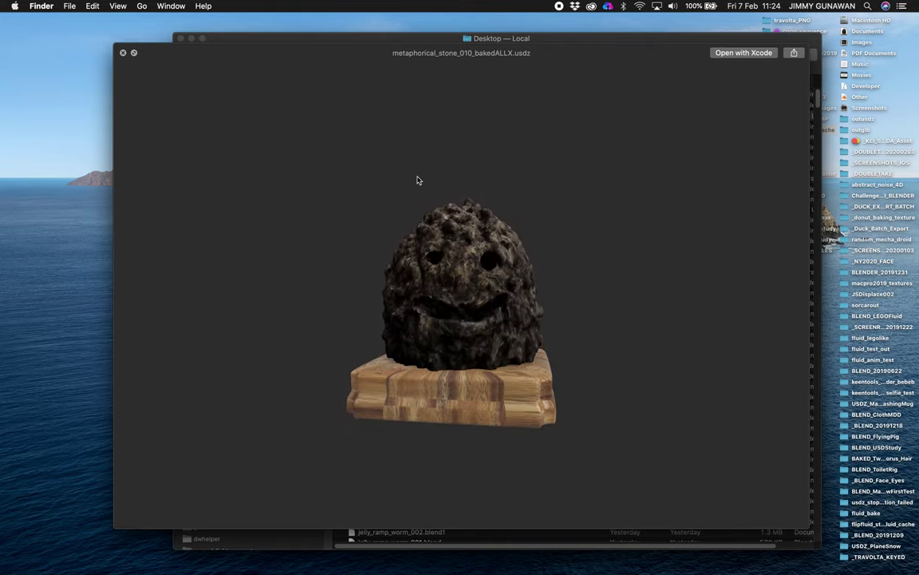
left_click_drag(596, 318, 529, 359)
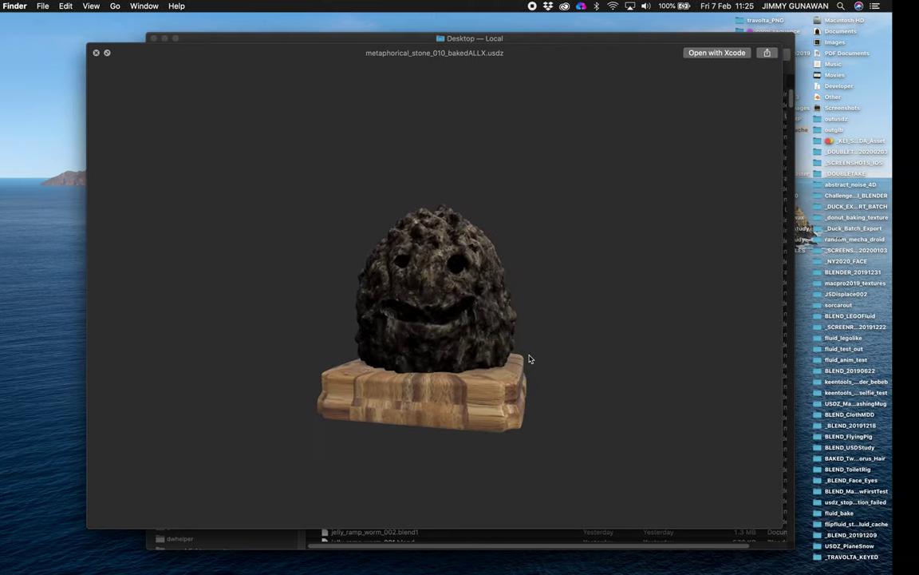
Switch to Safari and review the article on Parasite's scholar stone and the image results for "uncut gems giant opal".
key("ctrl+Right")
scroll(549, 348, "down", 3)
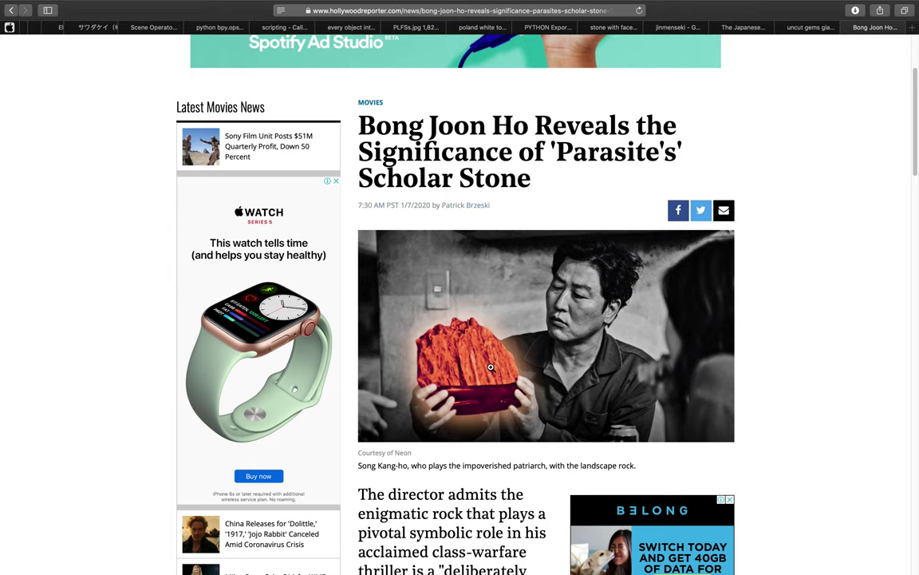
scroll(507, 352, "up", 1)
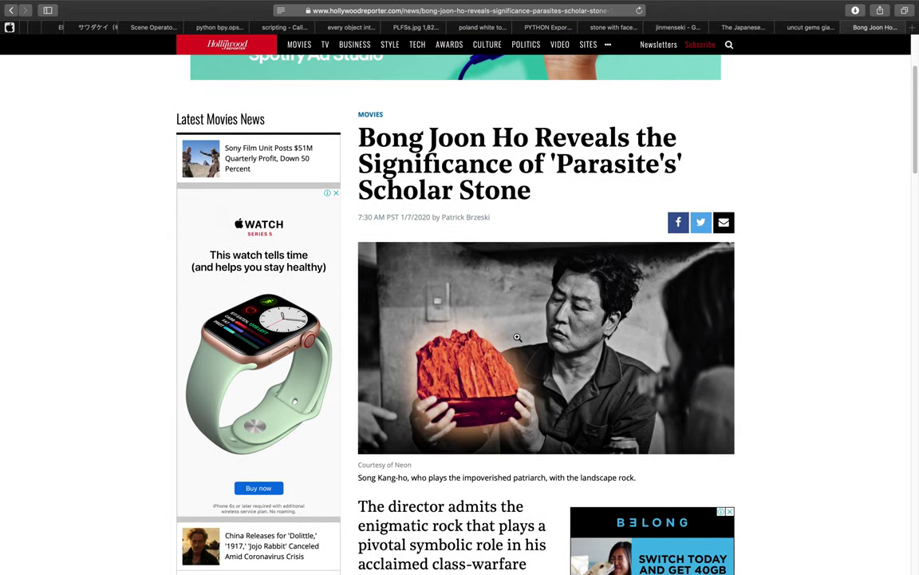
scroll(526, 329, "up", 1)
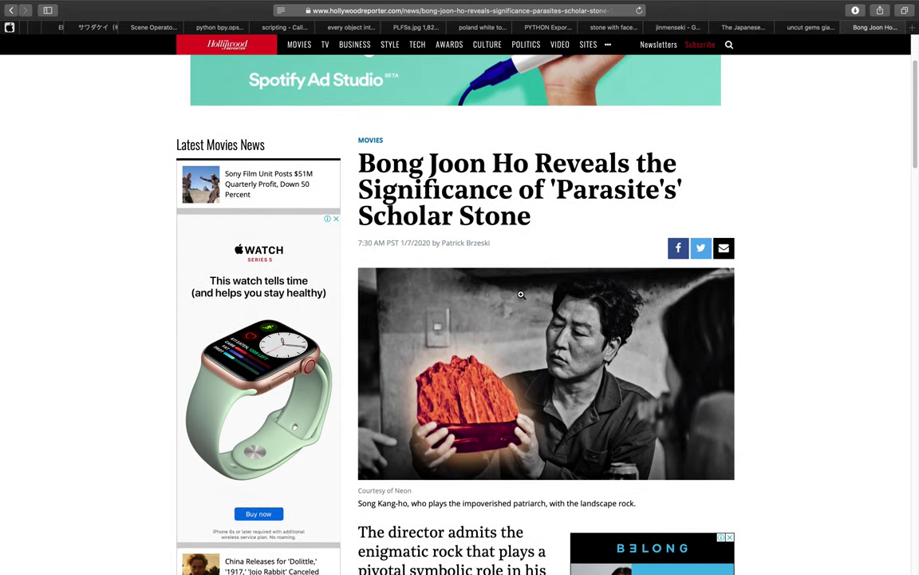
scroll(523, 297, "up", 1)
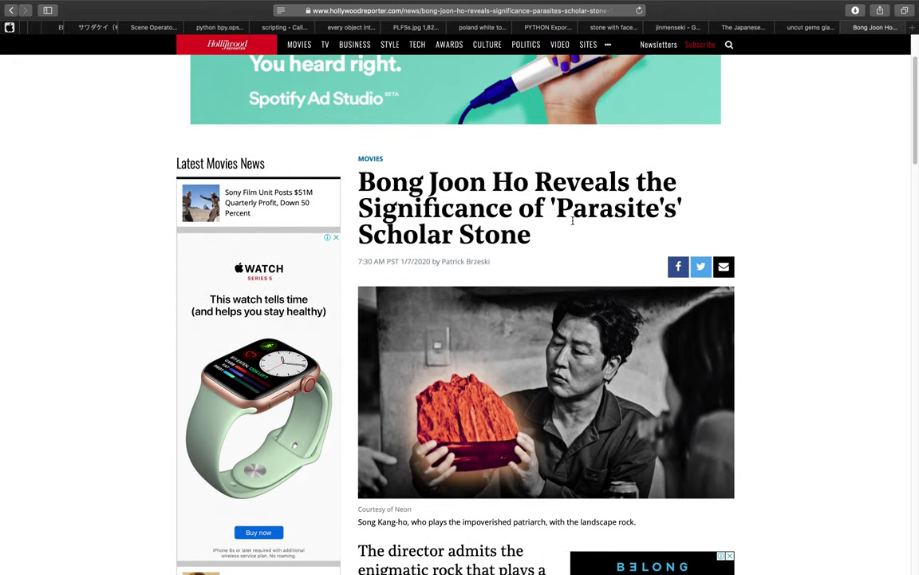
left_click(804, 30)
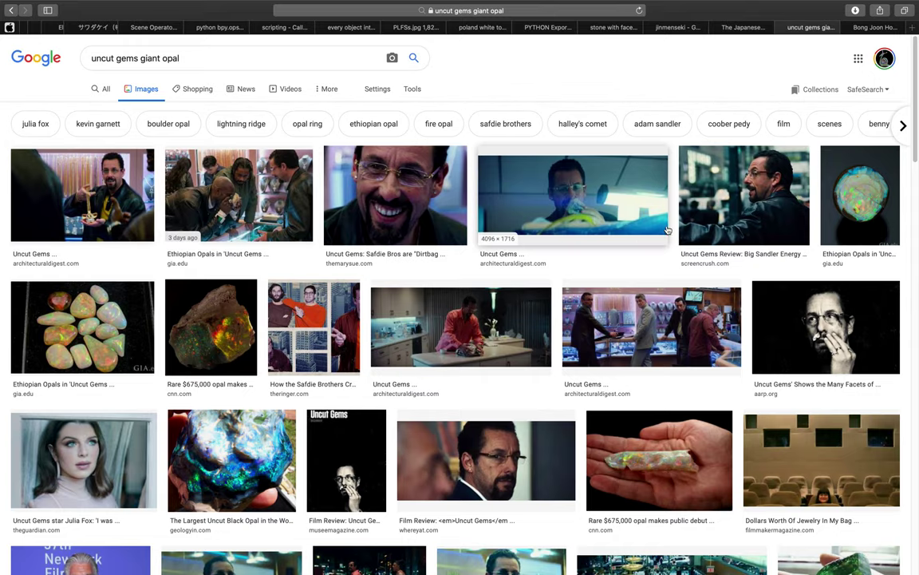
Open the article "The Japanese Museum of Rocks That Look Like Faces" and highlight the word "jinmenseki" in its text.
left_click(745, 31)
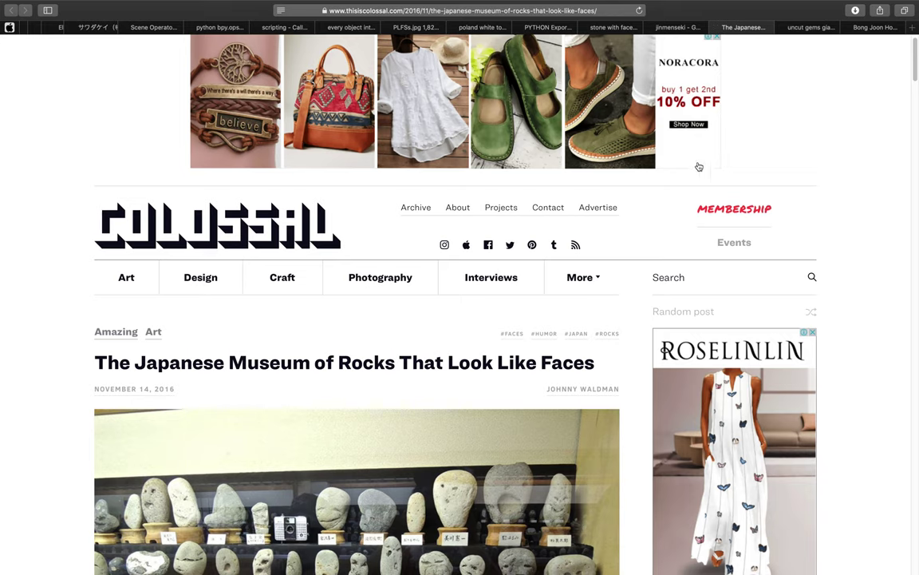
scroll(425, 348, "down", 5)
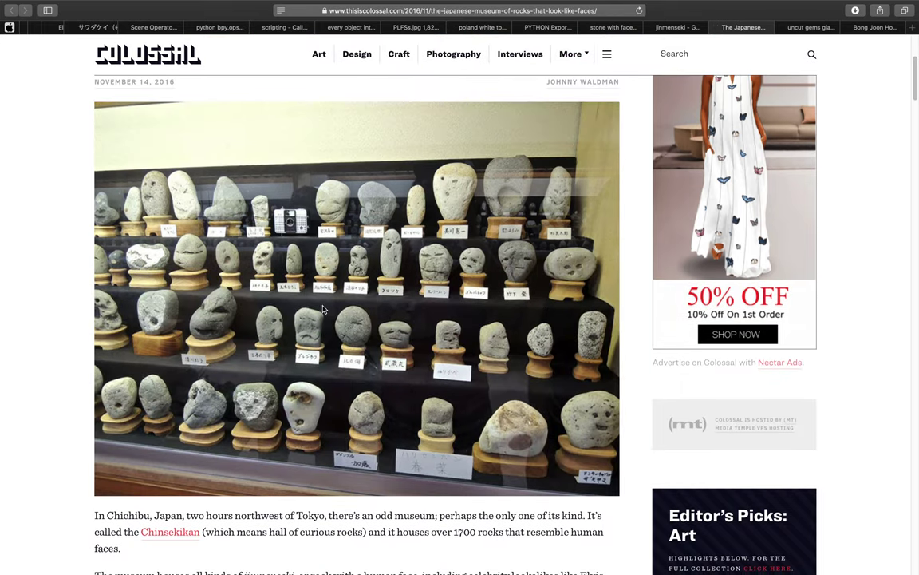
scroll(311, 335, "down", 2)
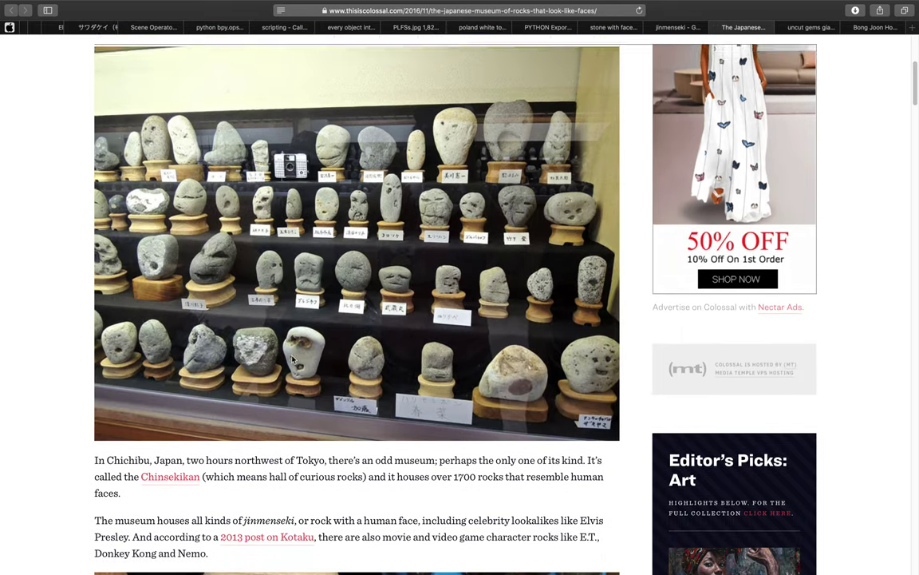
scroll(300, 359, "down", 3)
double_click(262, 401)
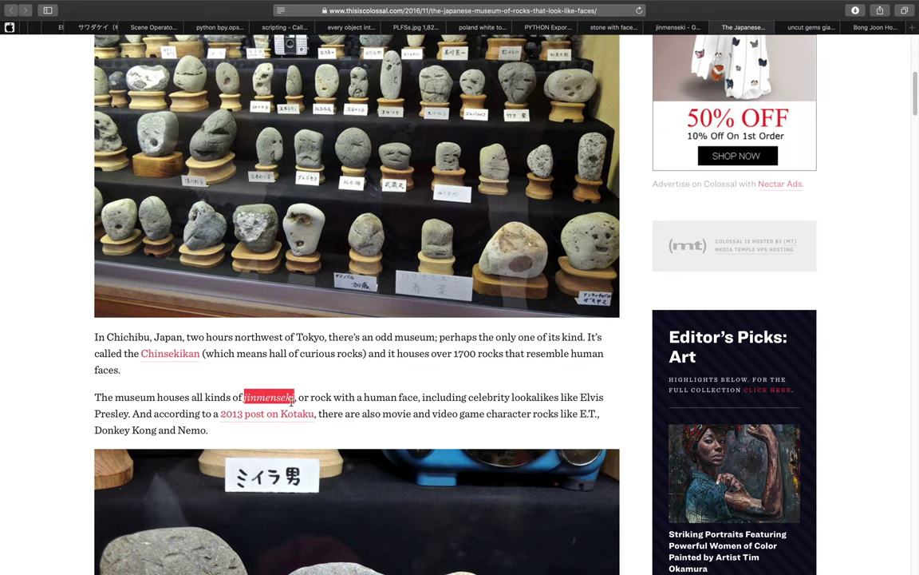
scroll(313, 396, "up", 4)
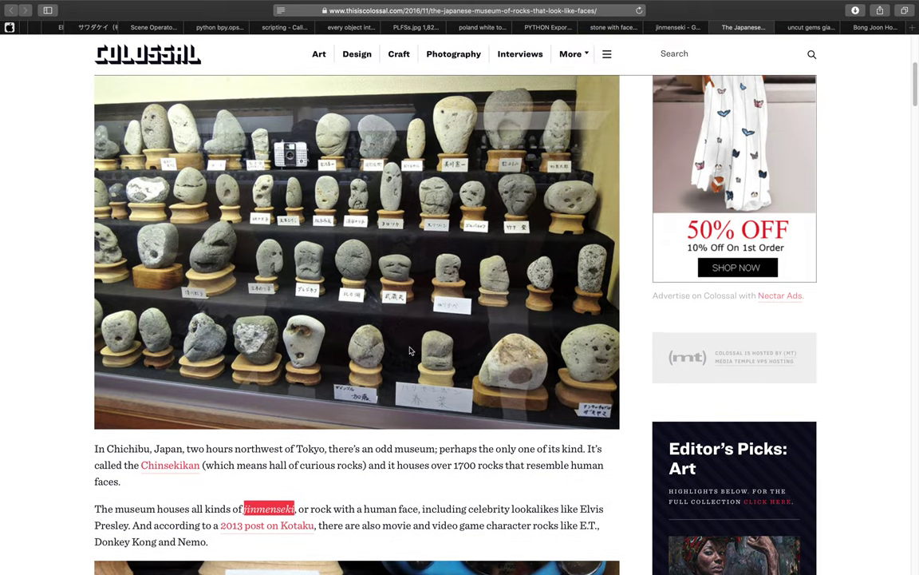
scroll(367, 263, "up", 1)
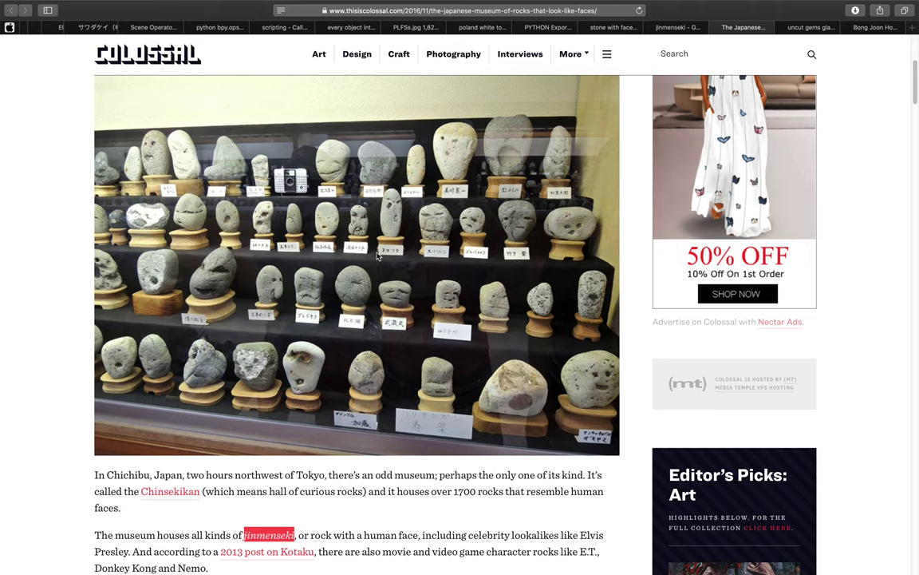
Browse the museum article's photos of face-shaped rocks displayed on carved wooden bases.
scroll(378, 255, "down", 15)
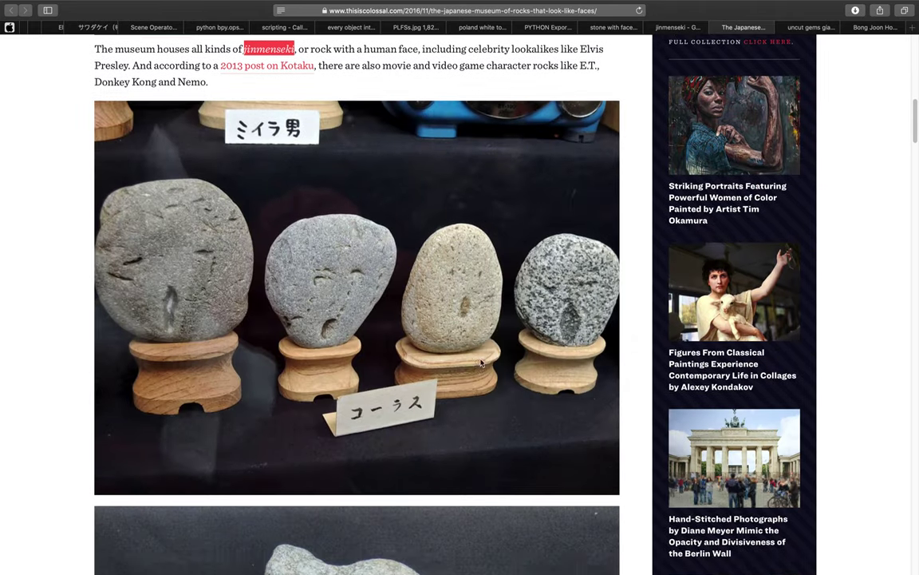
scroll(480, 369, "down", 18)
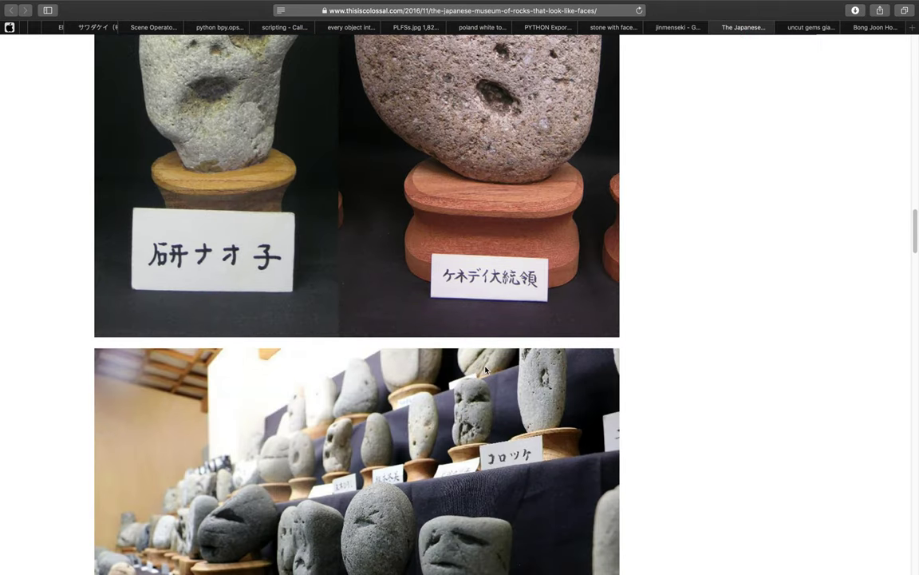
scroll(495, 373, "down", 20)
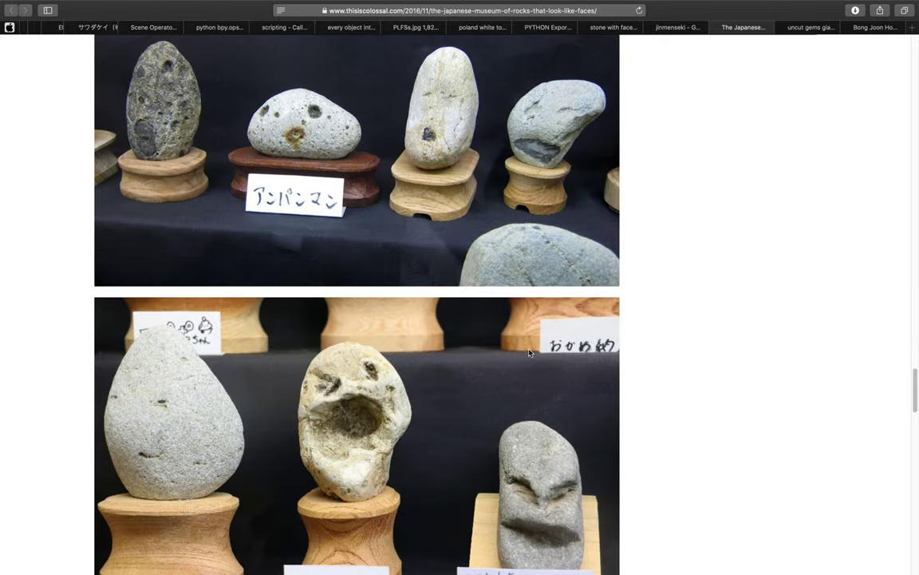
scroll(368, 266, "up", 3)
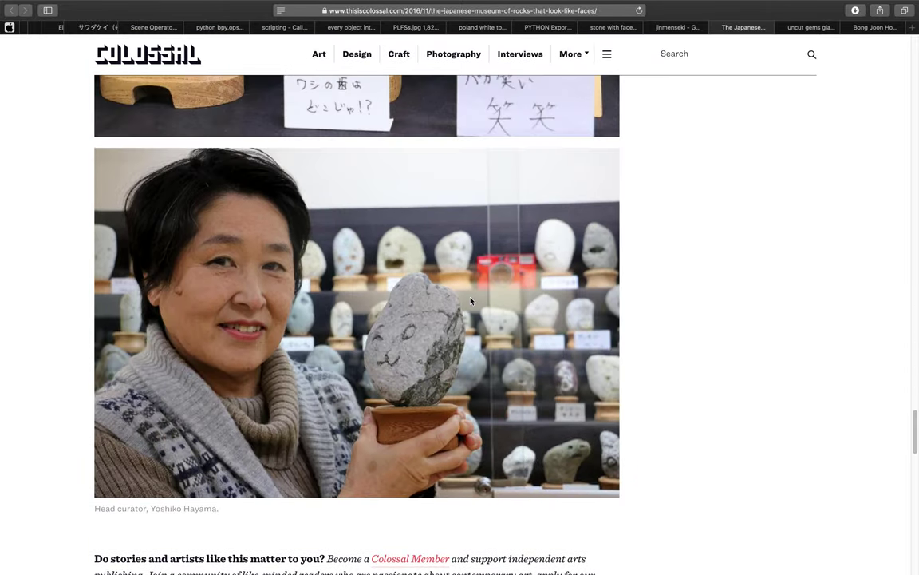
scroll(477, 291, "up", 5)
scroll(479, 287, "down", 5)
scroll(499, 267, "up", 15)
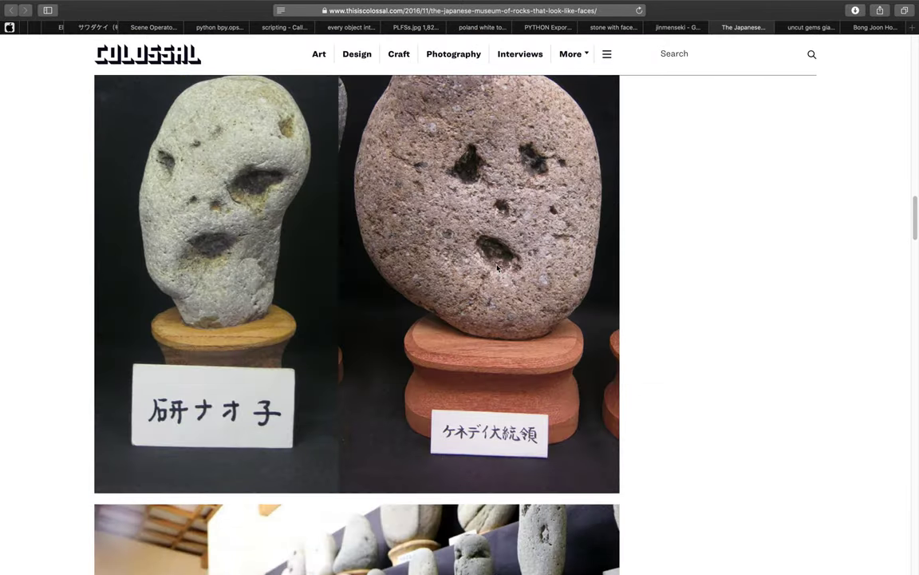
scroll(503, 266, "up", 10)
Return to the USDZ preview in Finder, inspect the stone's face from several angles and close the preview.
key("ctrl+Left")
left_click_drag(479, 289, 476, 257)
left_click_drag(438, 309, 437, 316)
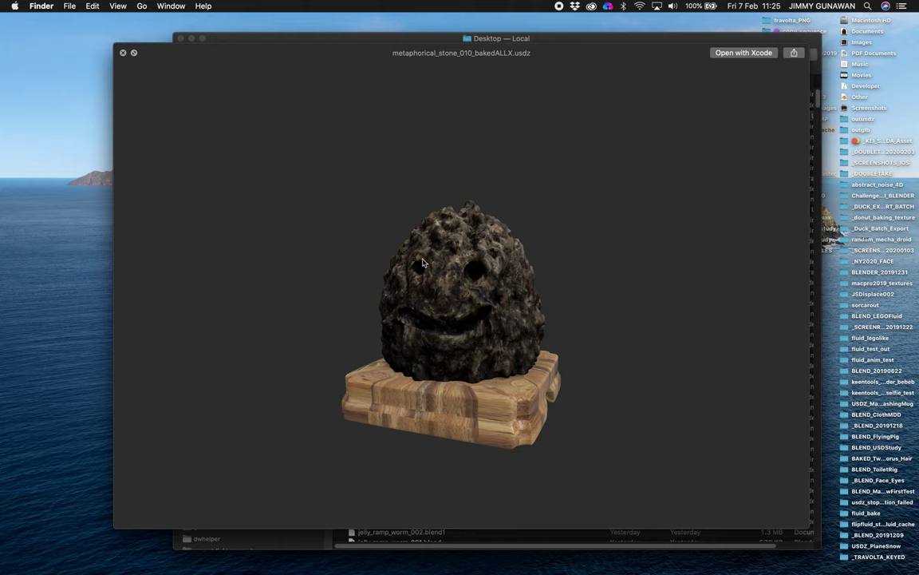
left_click_drag(423, 260, 430, 253)
left_click_drag(543, 314, 479, 277)
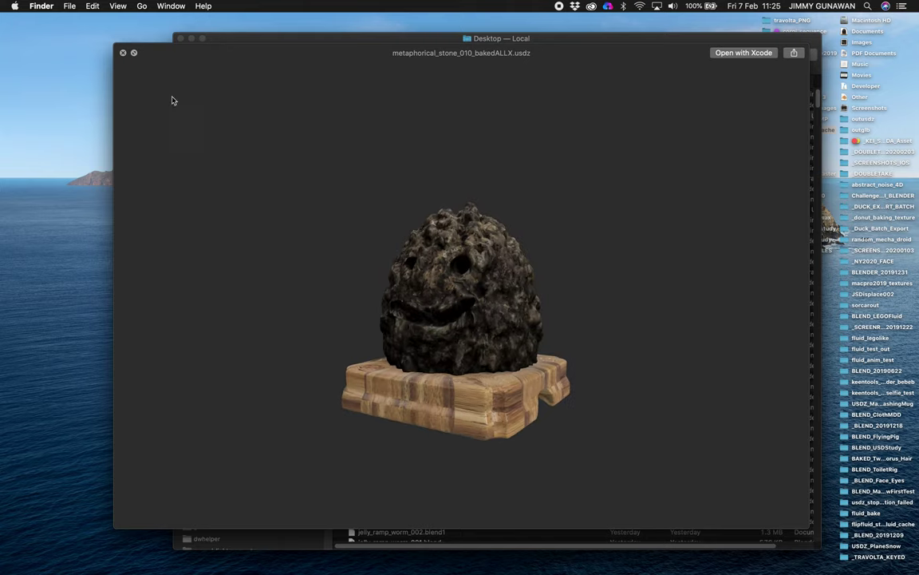
mouse_move(3, 527)
left_click(123, 54)
left_click_drag(541, 52, 511, 50)
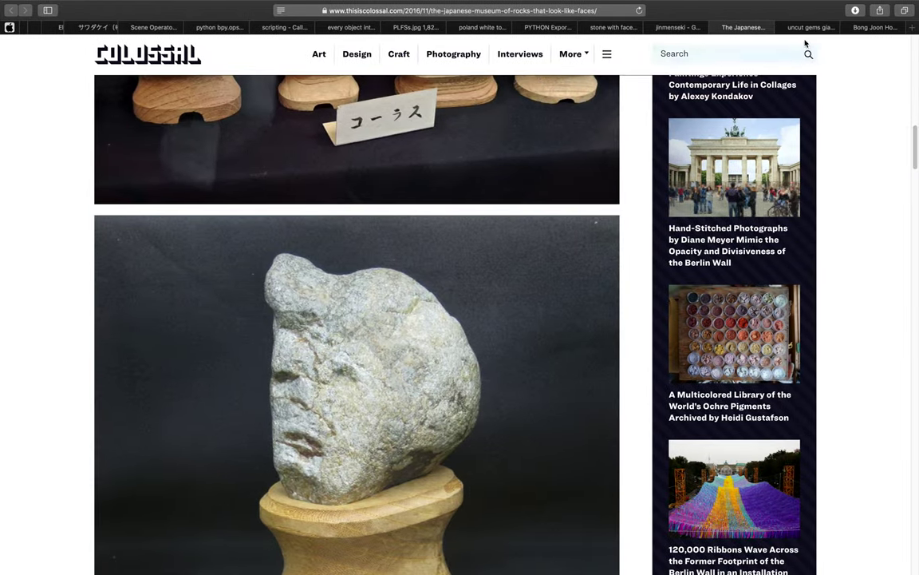
Go back to the Hollywood Reporter article on Parasite's scholar stone in Safari and view its lead photo.
left_click(830, 28)
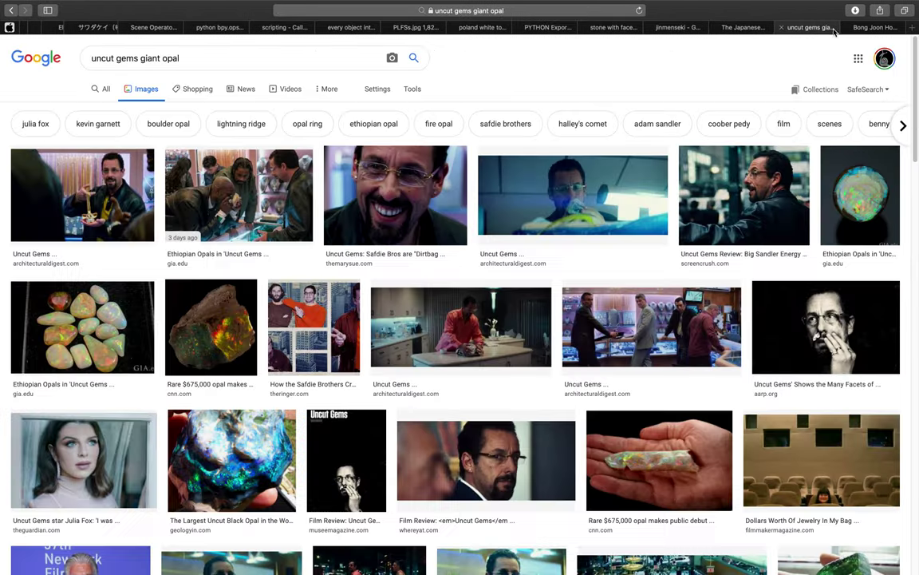
left_click(867, 28)
scroll(447, 335, "down", 2)
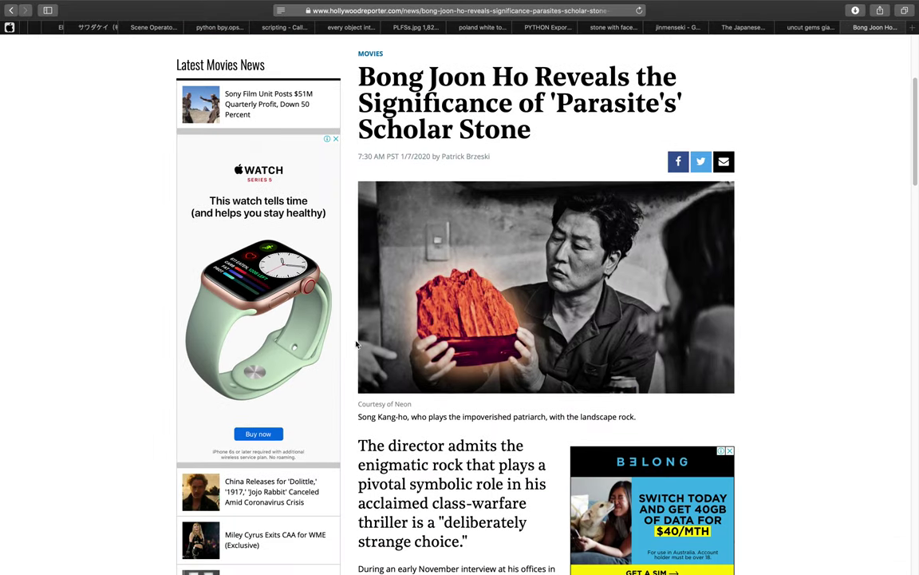
Switch to Blender and make its window full screen.
key("super+Tab")
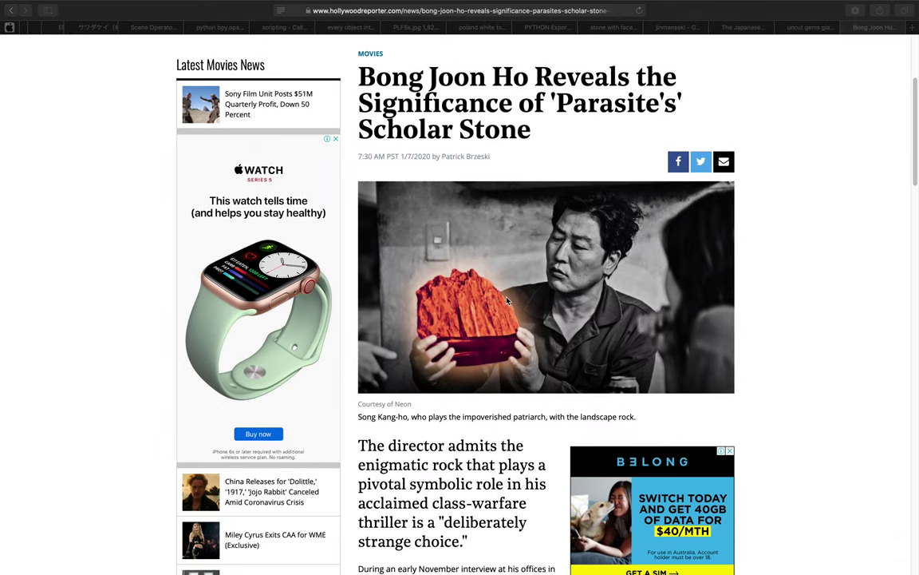
key("ctrl+Left")
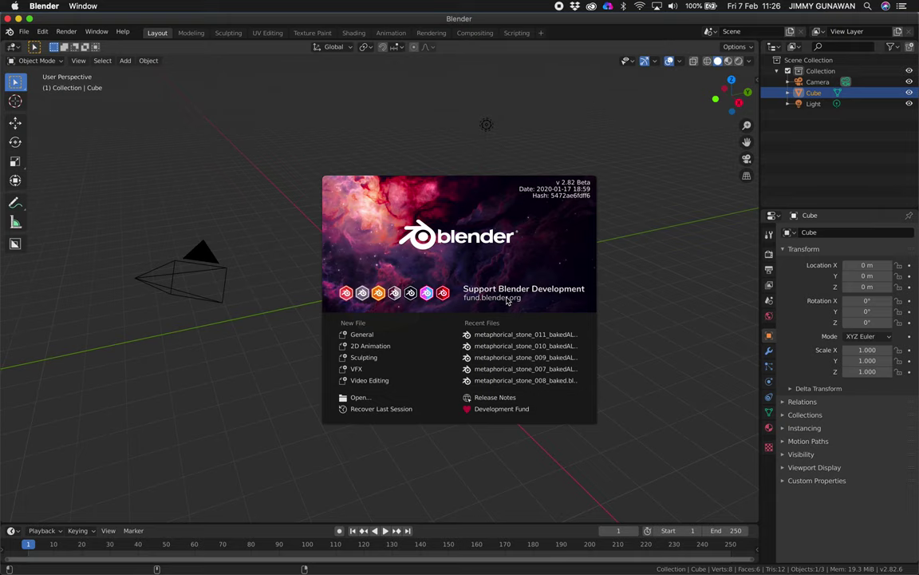
left_click(28, 19)
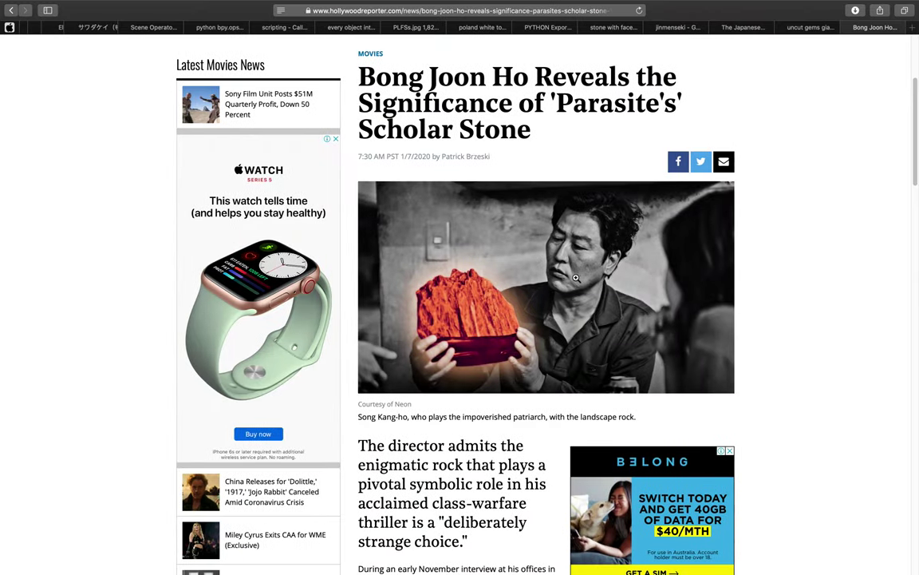
Examine the Parasite article in Safari, including its photos and the passage on the history of landscape rocks.
scroll(575, 277, "up", 1)
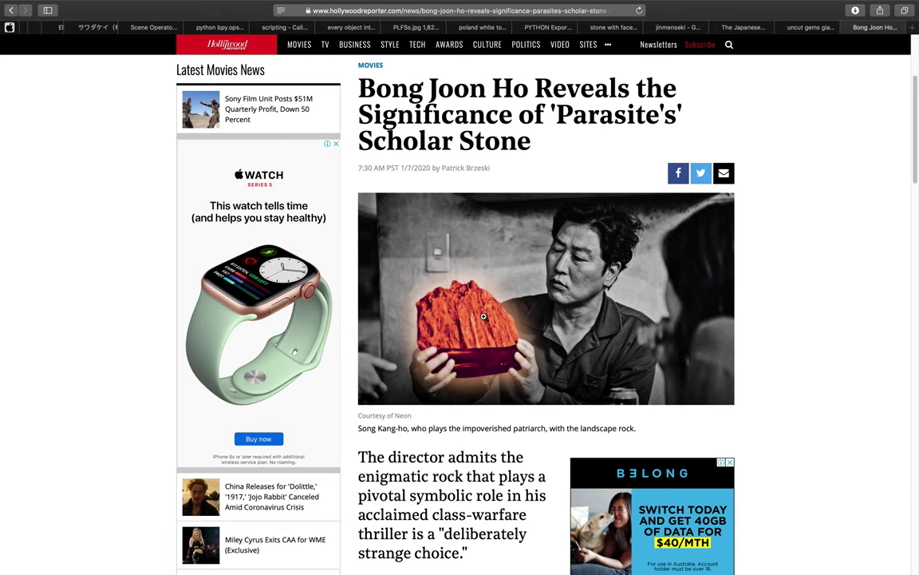
scroll(511, 335, "down", 5)
scroll(535, 348, "down", 8)
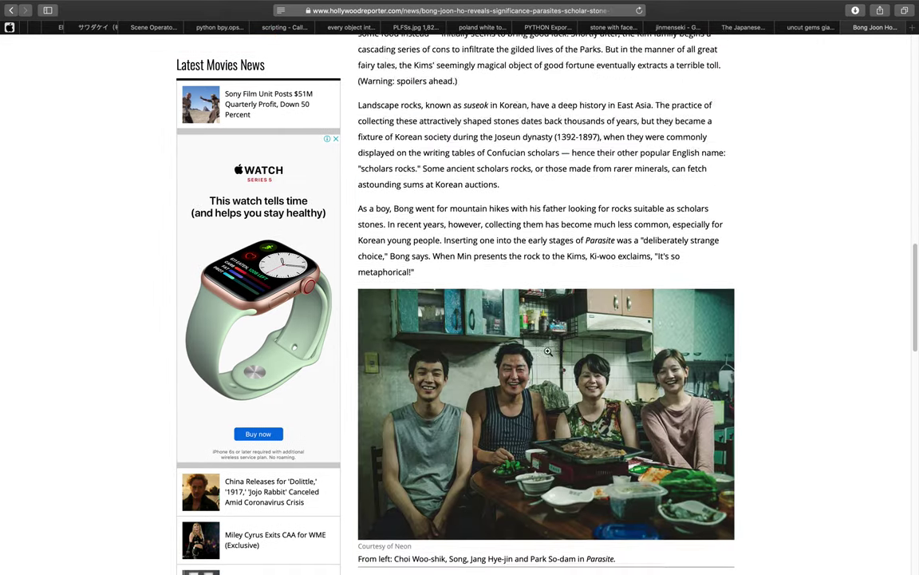
scroll(543, 345, "up", 15)
scroll(546, 343, "down", 2)
scroll(546, 343, "down", 3)
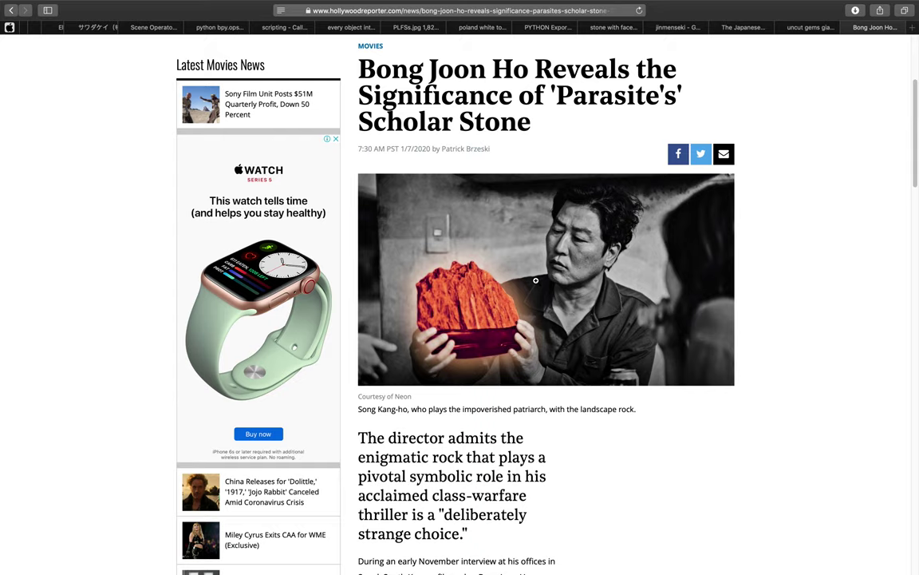
scroll(535, 280, "up", 1)
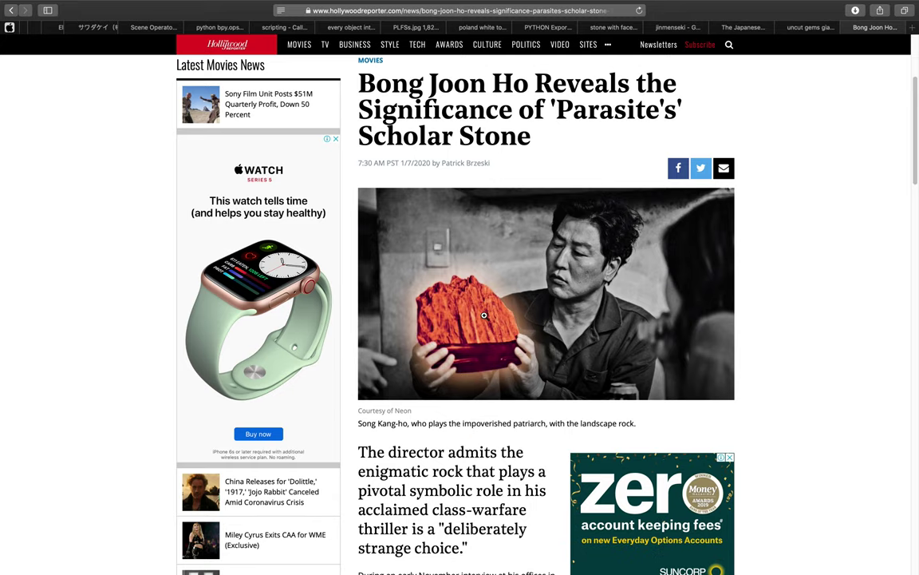
scroll(483, 315, "up", 1)
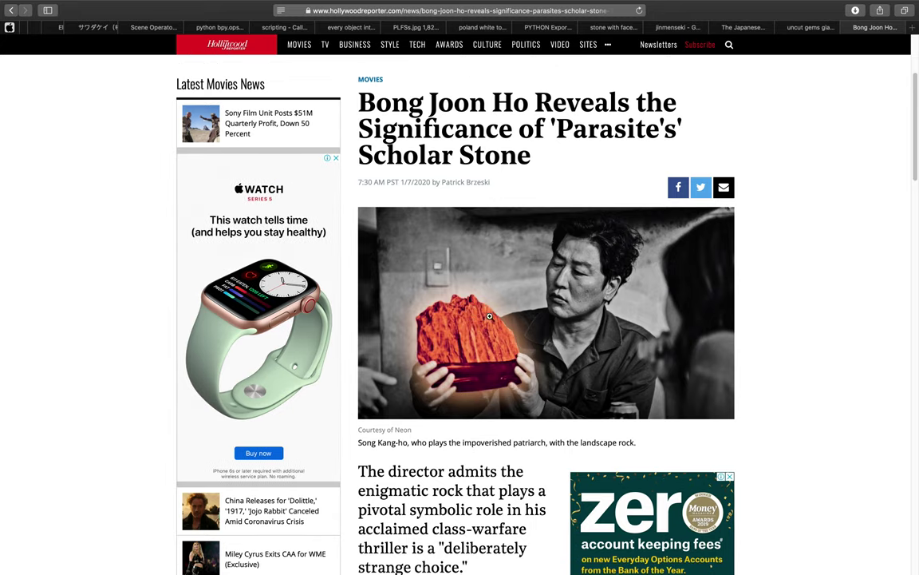
scroll(478, 319, "down", 1)
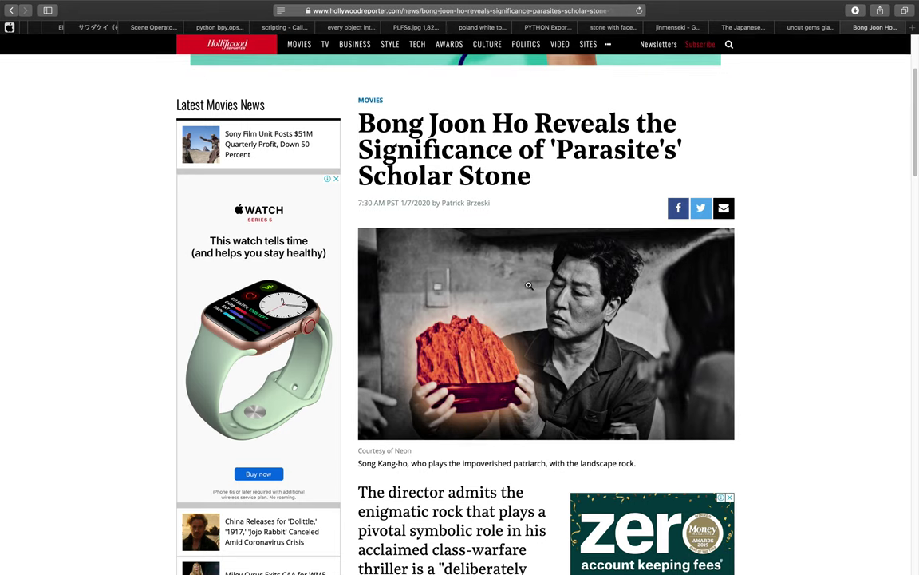
scroll(505, 294, "up", 2)
Look over the Google image results for "uncut gems giant opal" as stone references.
left_click(810, 27)
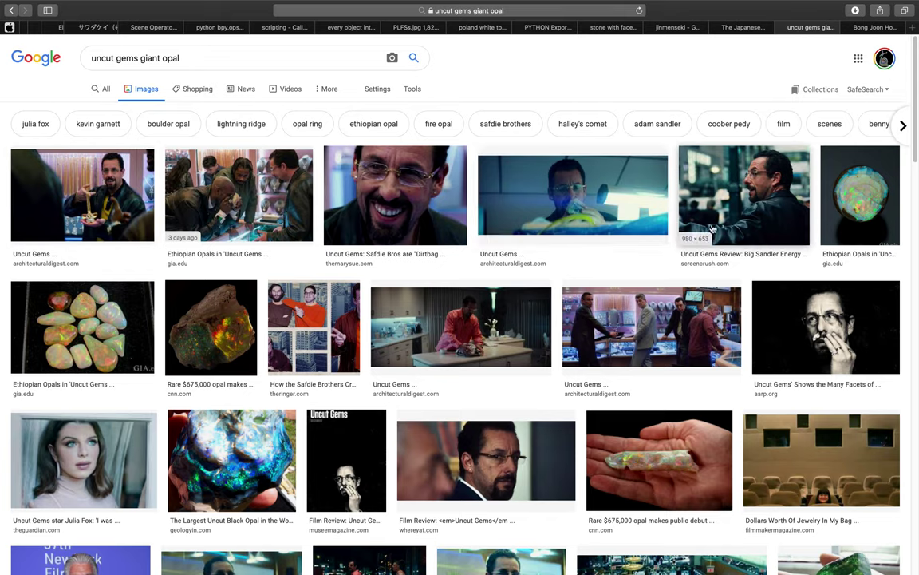
scroll(482, 239, "down", 1)
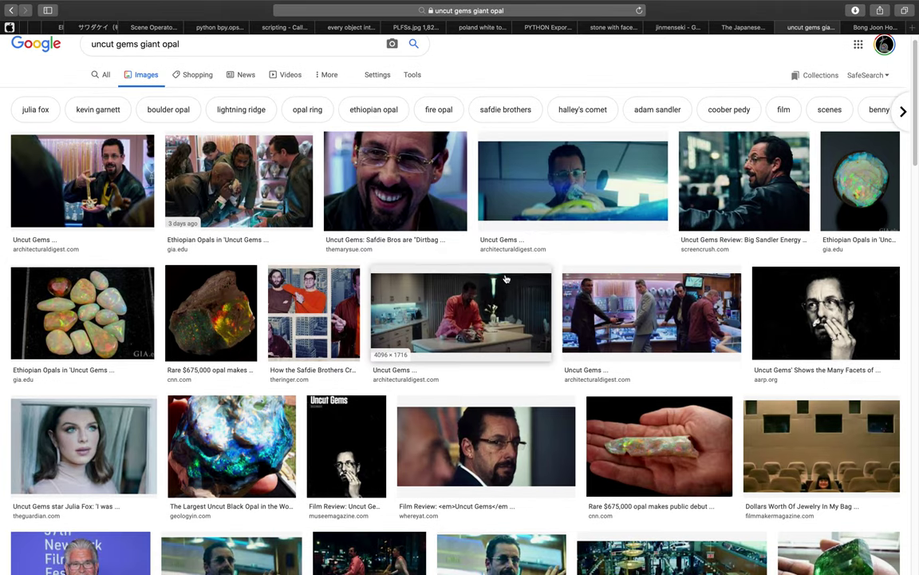
scroll(505, 279, "up", 1)
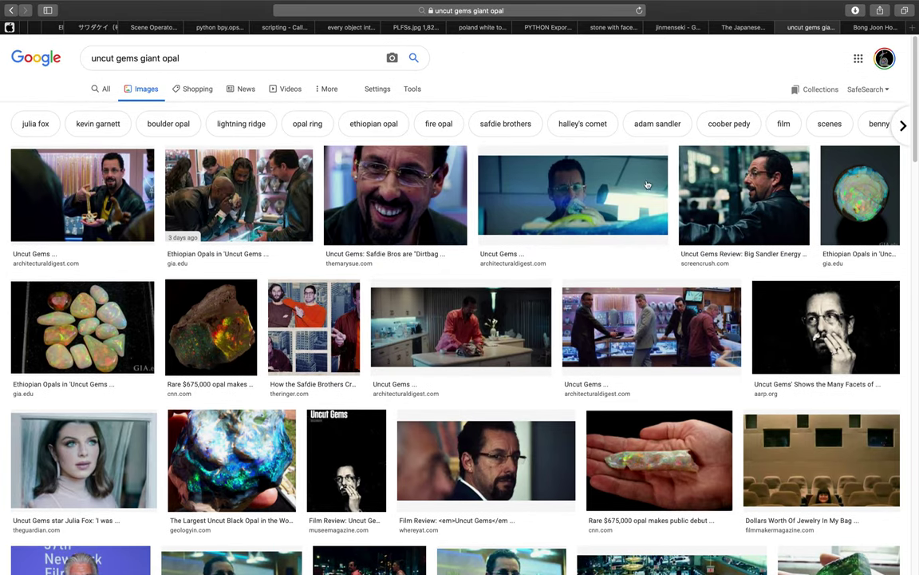
Look through the face-shaped rock photos in the Colossal article on the Japanese rock museum, down to the head curator's photo.
left_click(744, 29)
scroll(586, 181, "down", 15)
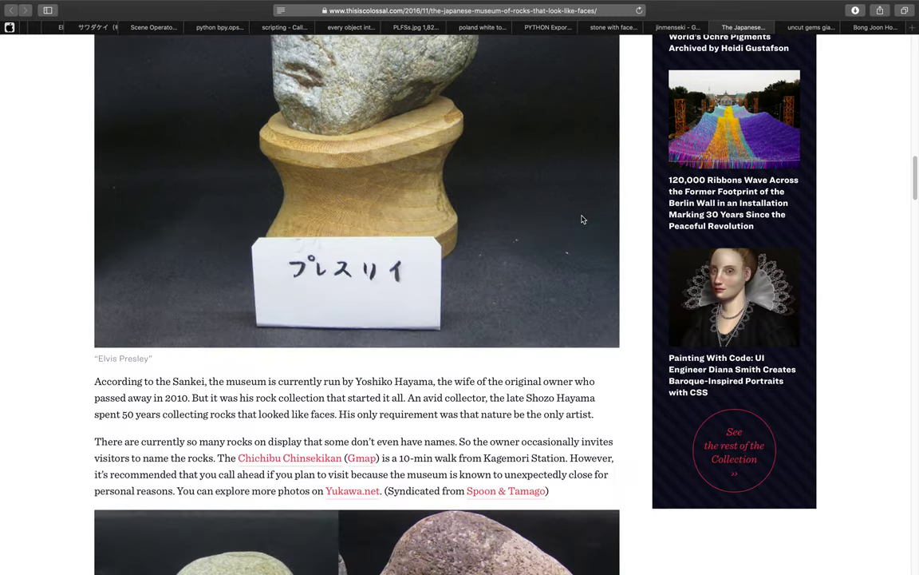
scroll(411, 292, "down", 10)
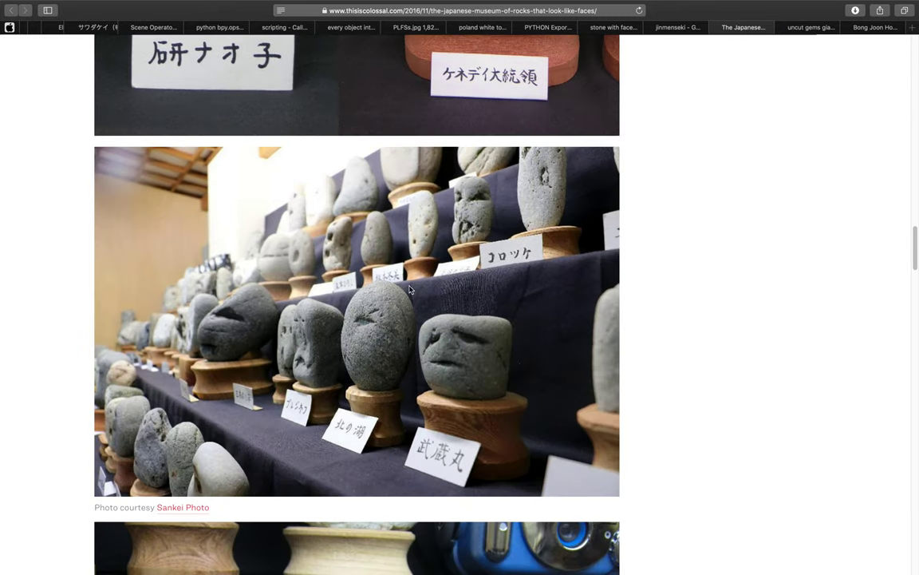
scroll(917, 293, "down", 5)
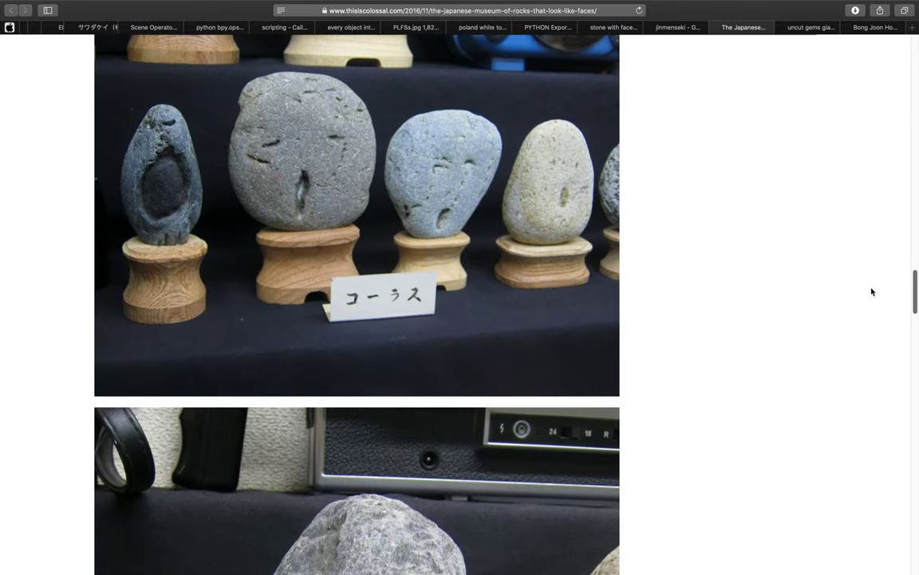
scroll(505, 228, "up", 2)
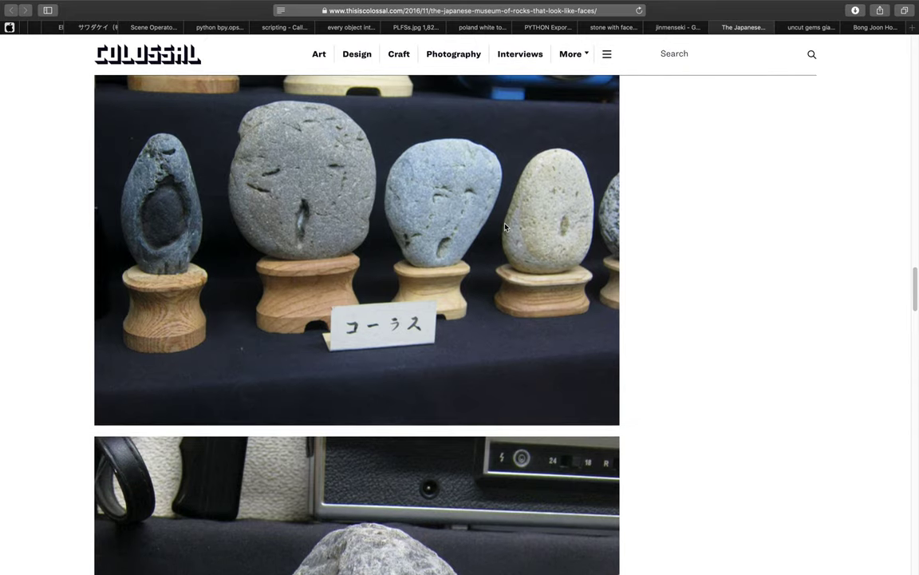
scroll(466, 225, "down", 1)
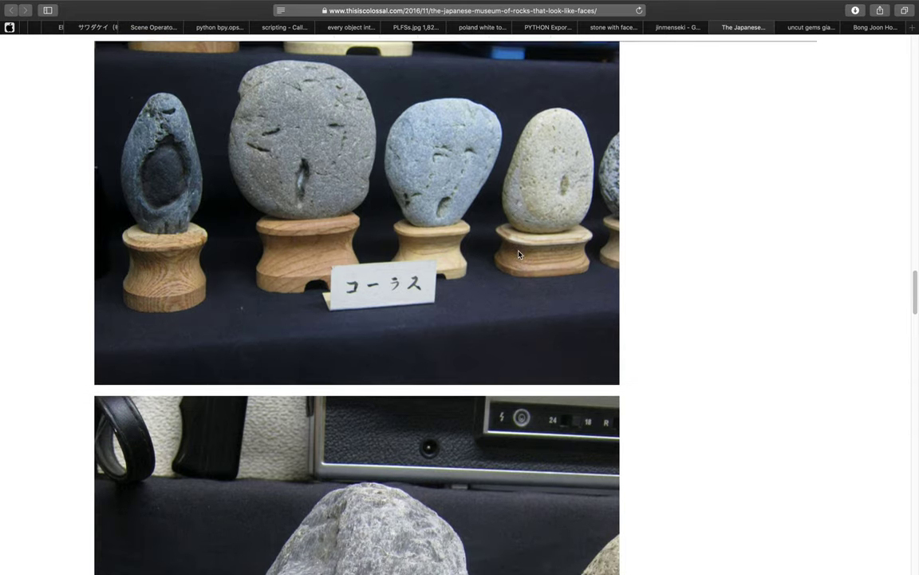
scroll(381, 272, "down", 3)
scroll(381, 272, "down", 20)
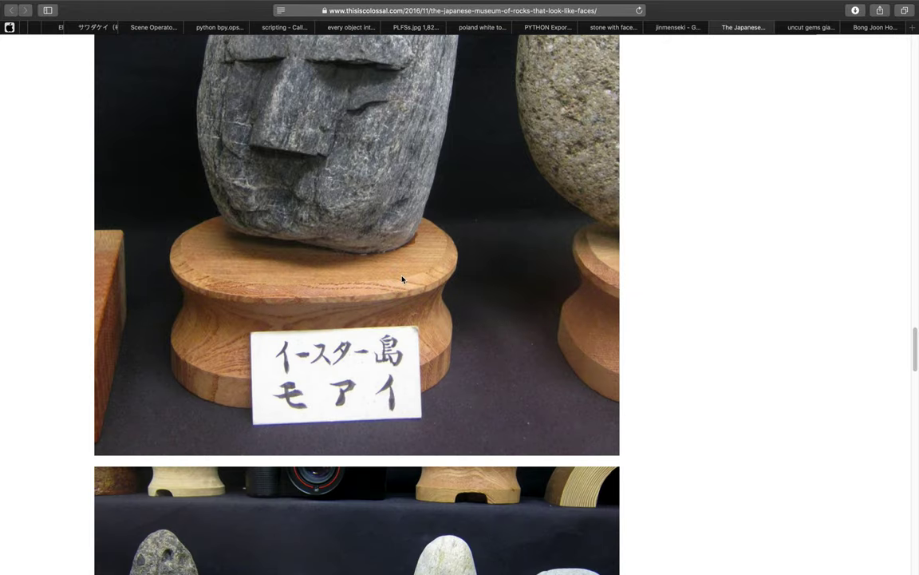
scroll(410, 287, "down", 7)
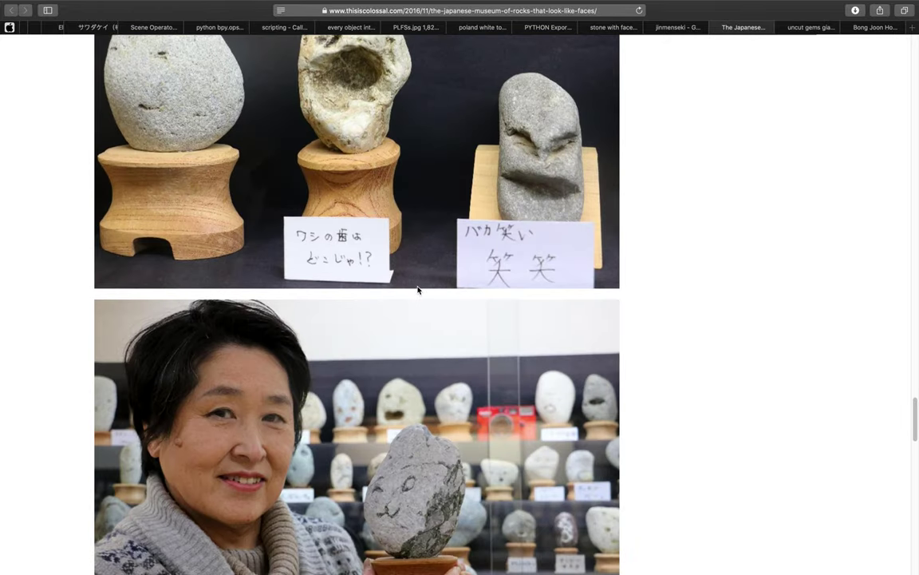
scroll(427, 285, "up", 3)
scroll(436, 282, "down", 6)
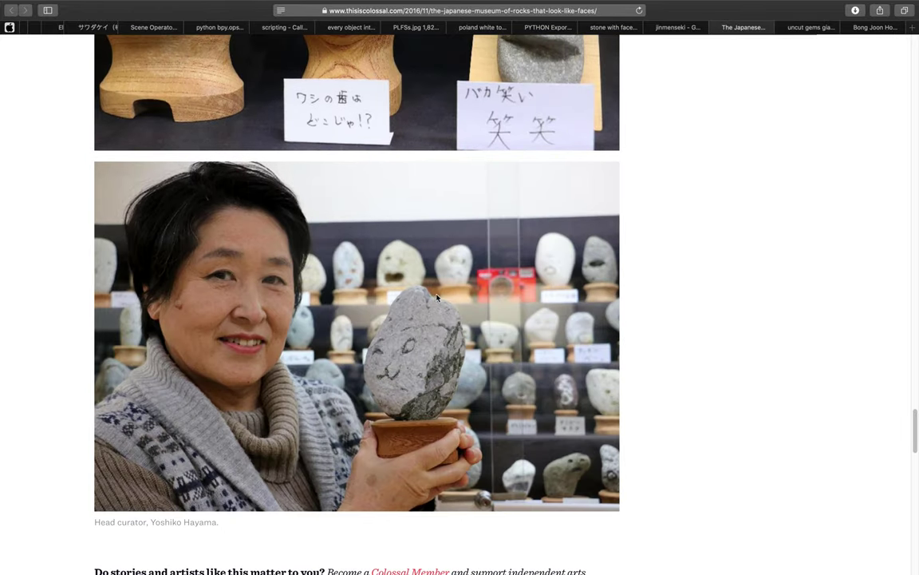
scroll(332, 210, "down", 3)
scroll(394, 243, "up", 1)
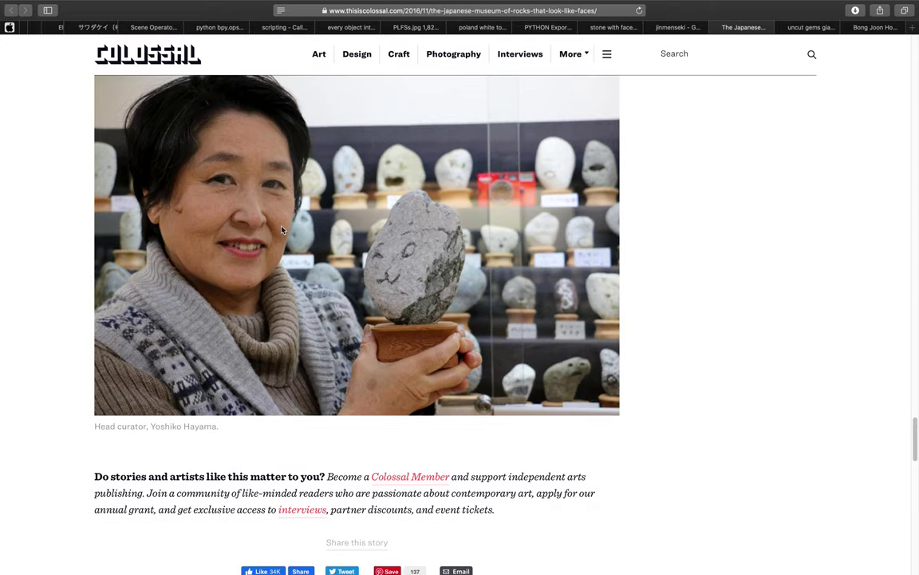
Review the museum article's rock photos again from the end back to the opening shelf photo.
left_click_drag(916, 439, 917, 395)
scroll(888, 375, "down", 5)
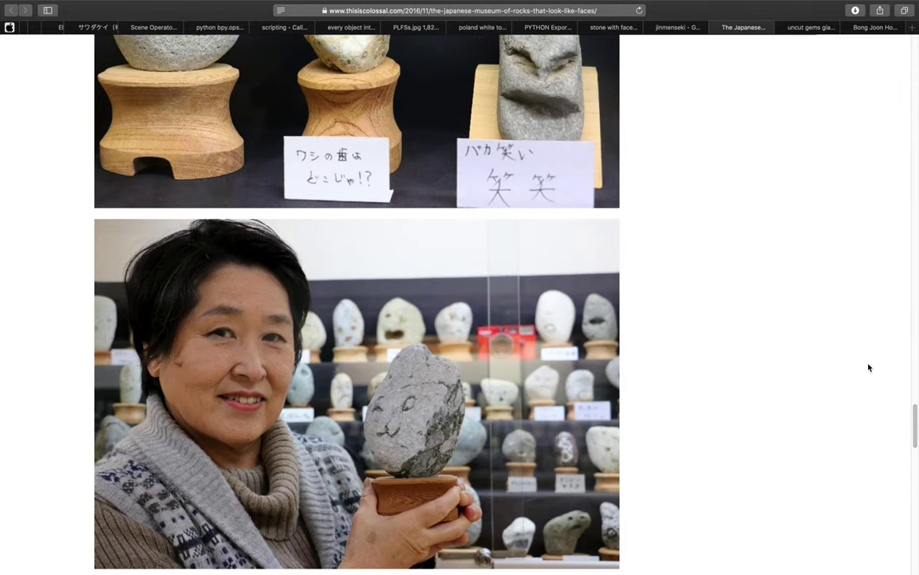
scroll(774, 359, "down", 3)
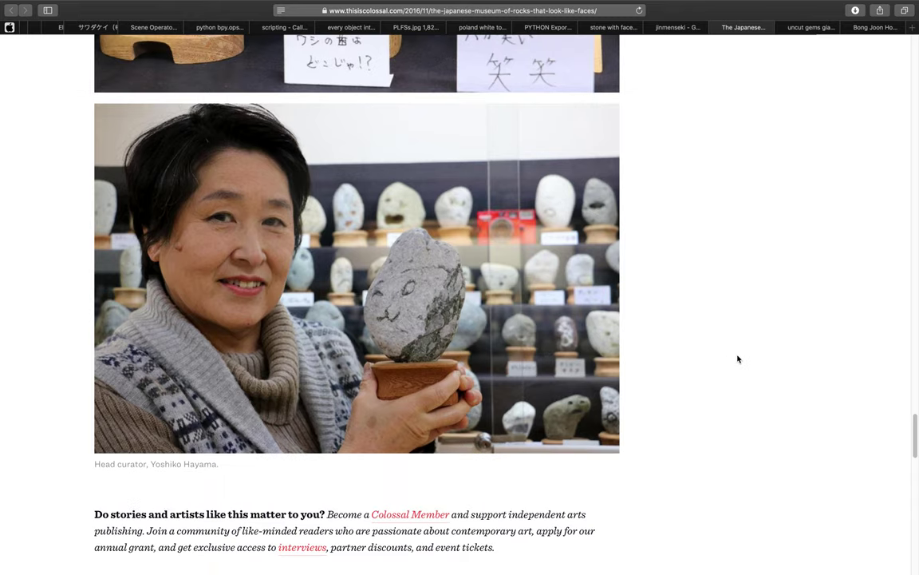
scroll(709, 366, "up", 15)
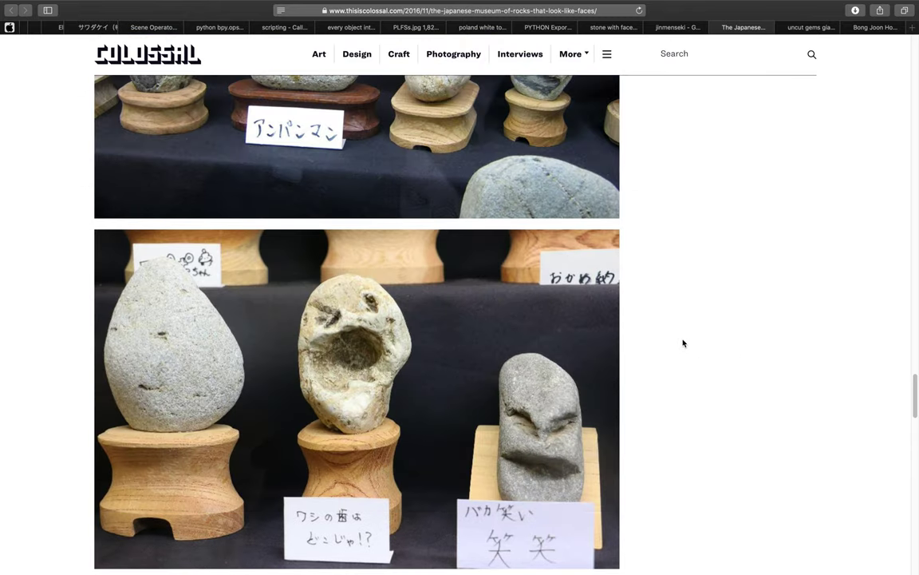
scroll(660, 295, "up", 20)
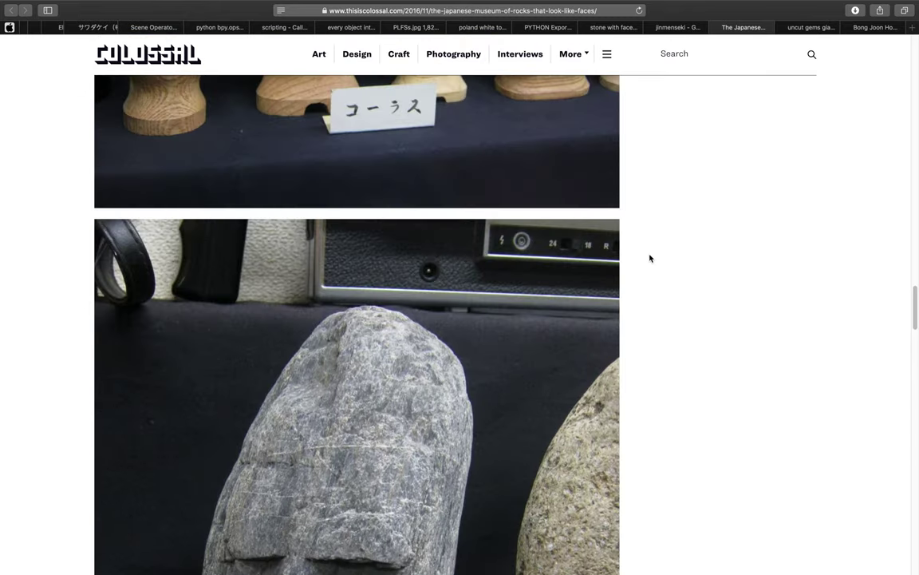
scroll(648, 231, "up", 20)
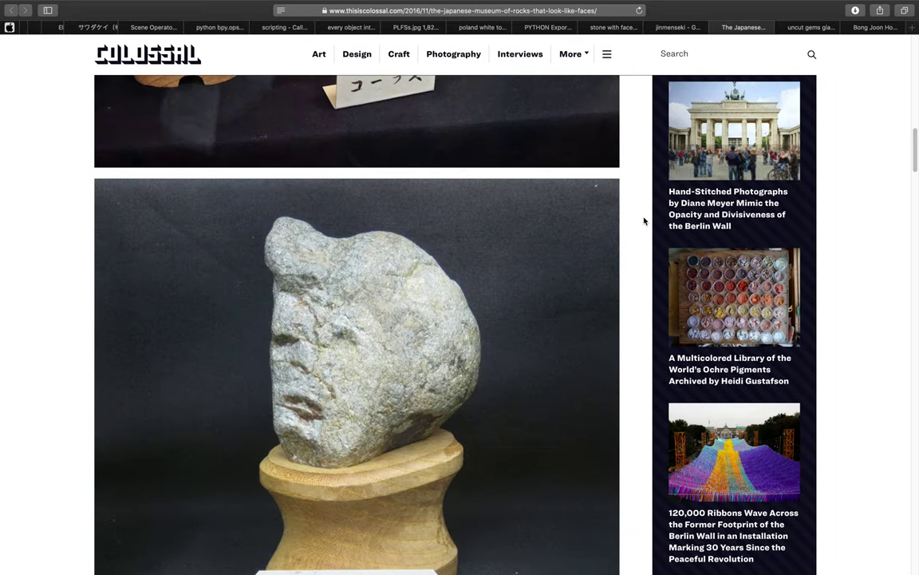
scroll(428, 231, "up", 1)
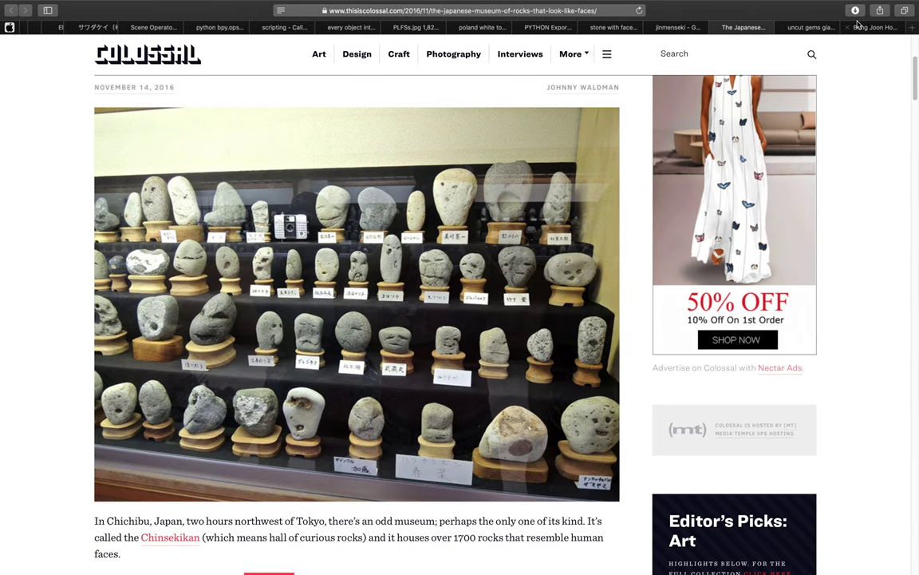
Return to the Hollywood Reporter article on Parasite's scholar stone and examine the photo of the landscape rock.
left_click(862, 29)
scroll(425, 205, "down", 2)
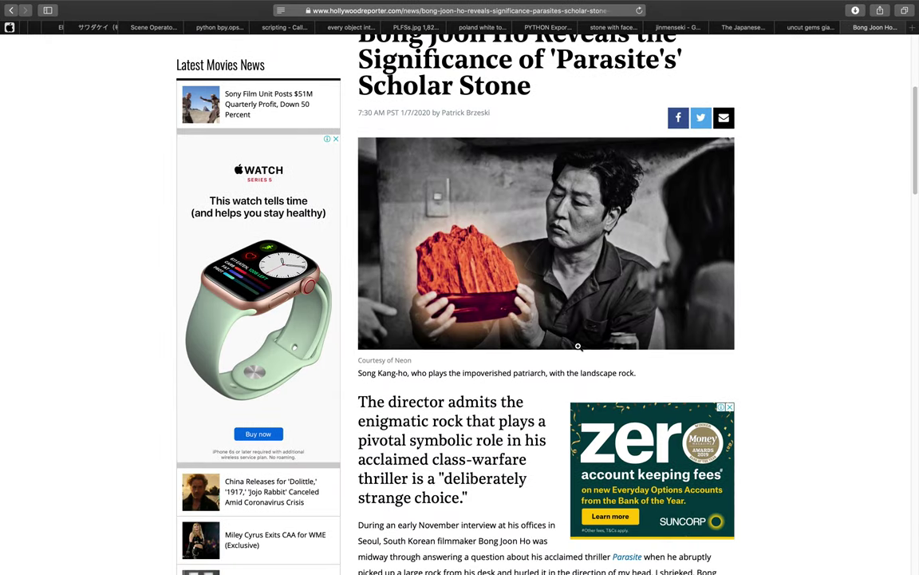
scroll(462, 287, "up", 1)
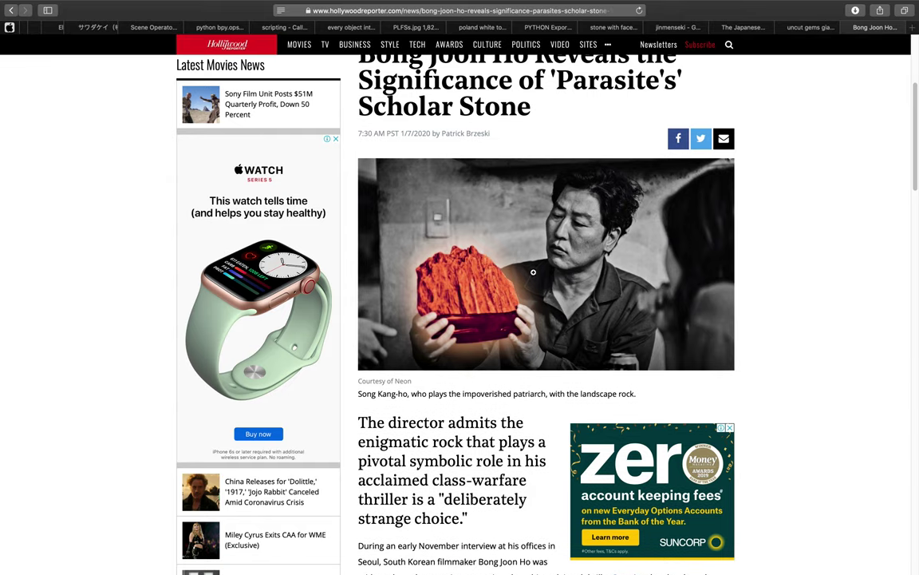
left_click(747, 29)
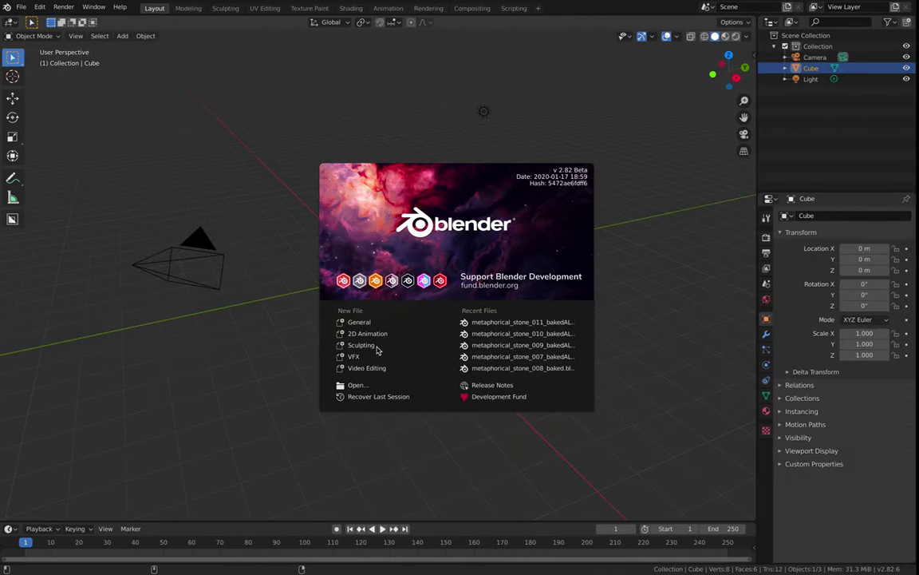
Switch to Blender, dismiss the splash screen and try a level 2 Subdivision Surface on the default cube.
left_click(276, 207)
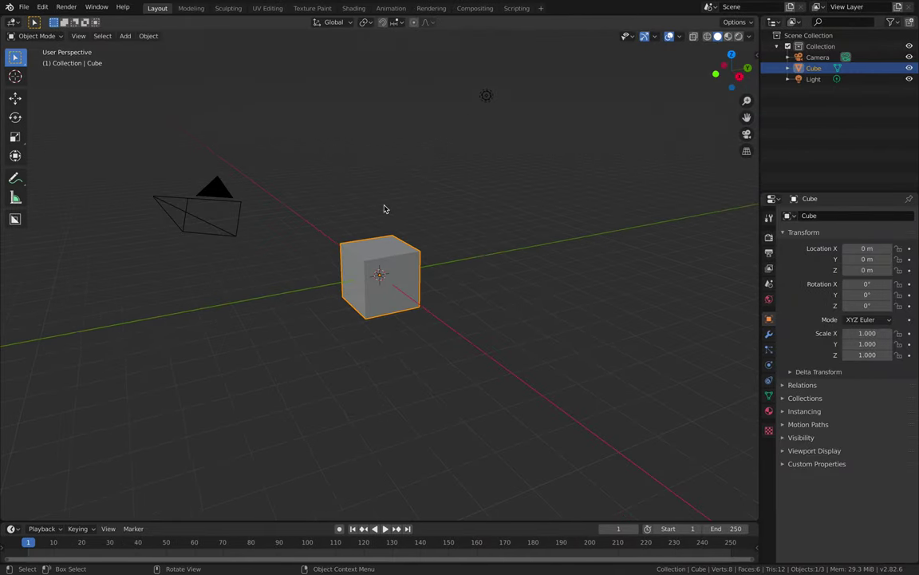
scroll(384, 208, "up", 3)
key("ctrl+2")
middle_click_drag(380, 208, 404, 207)
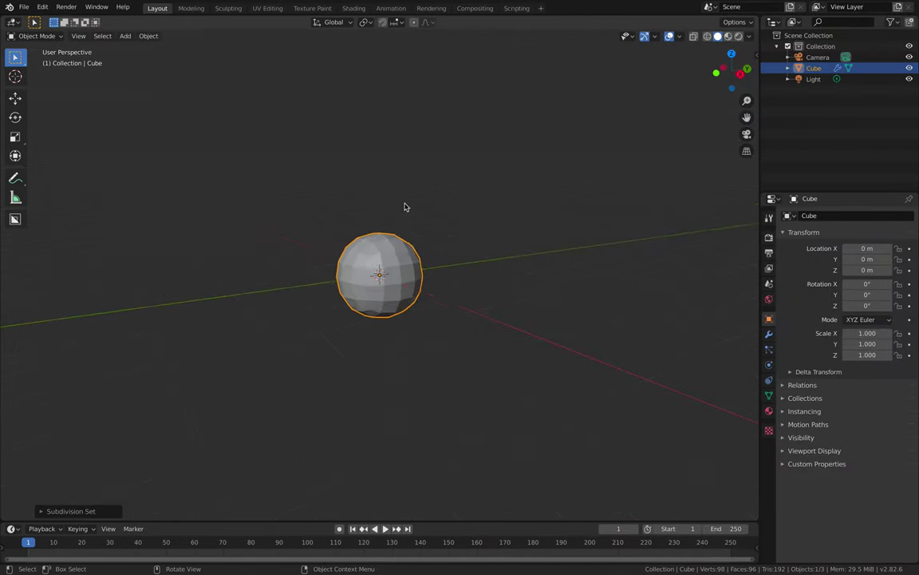
scroll(405, 208, "up", 3)
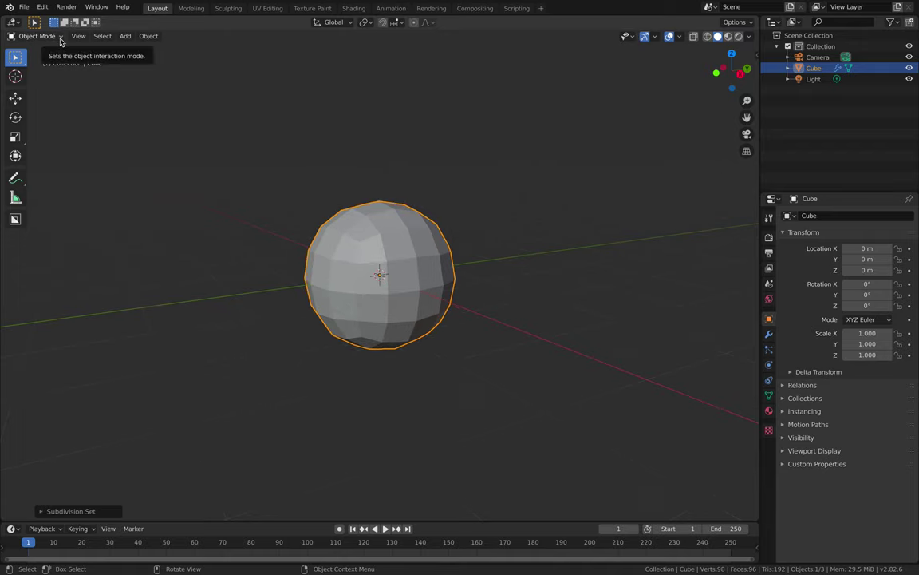
middle_click_drag(375, 157, 370, 160)
Try the cube's subdivision at levels 0 and 3, and remove the Subdivision Surface modifier.
key("ctrl+0")
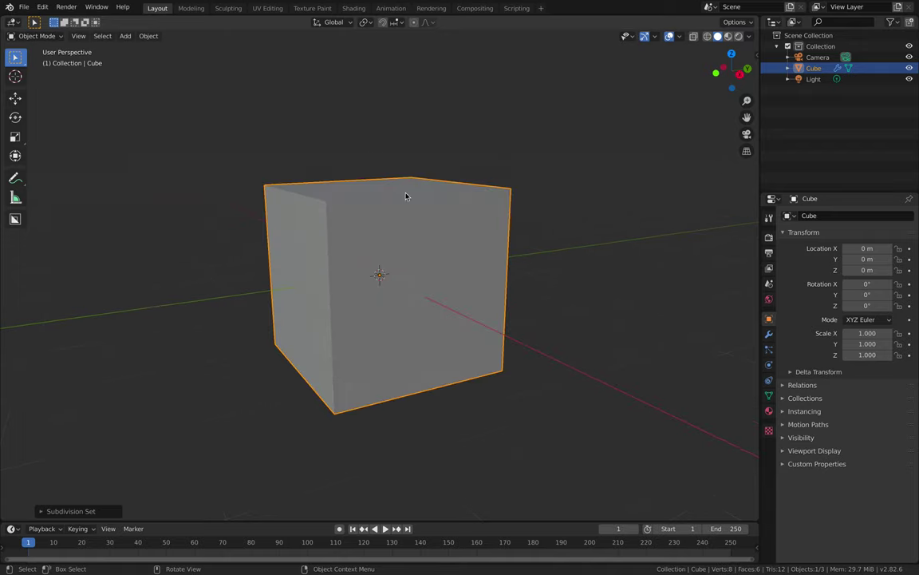
scroll(413, 239, "down", 1)
key("ctrl+3")
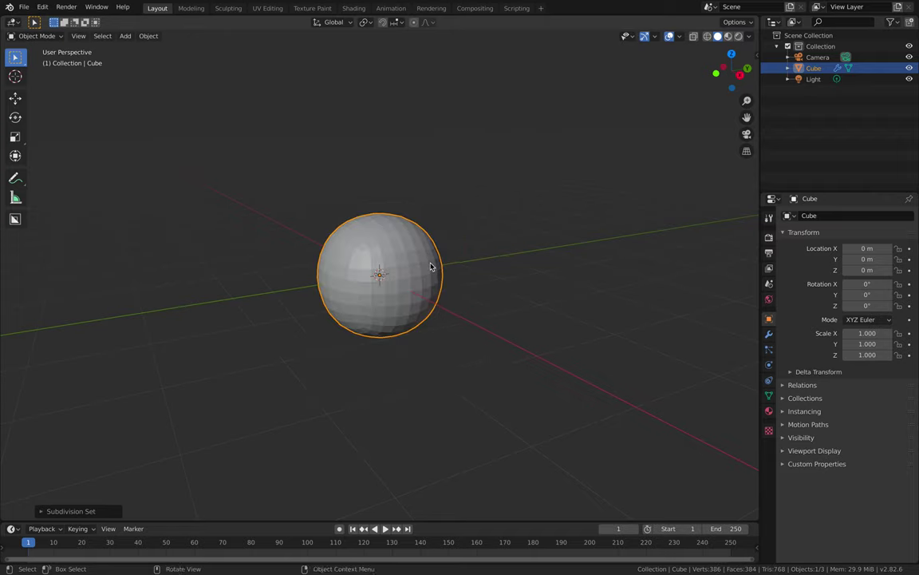
scroll(414, 250, "up", 1)
left_click(768, 336)
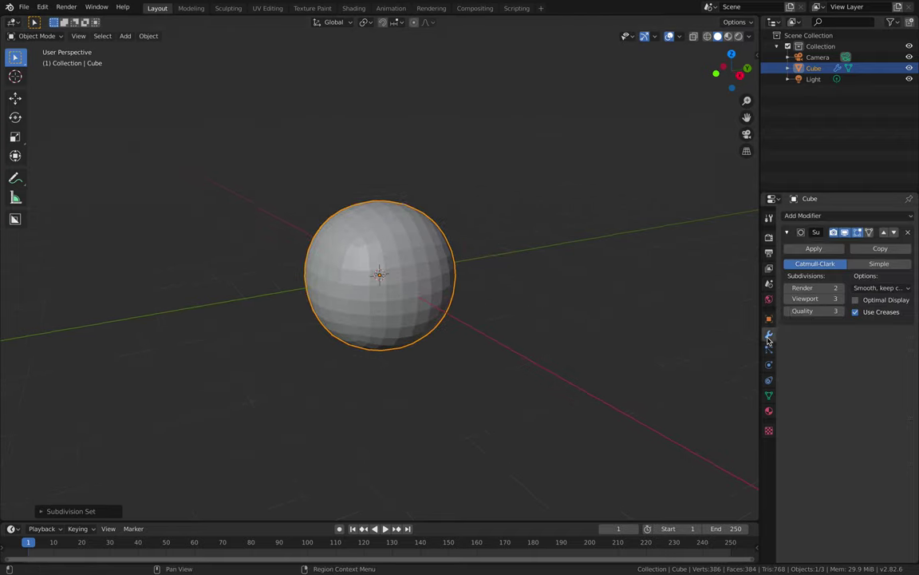
left_click(908, 232)
Add a Multiresolution modifier to the cube and subdivide it to level 5 with Catmull-Clark.
left_click(858, 217)
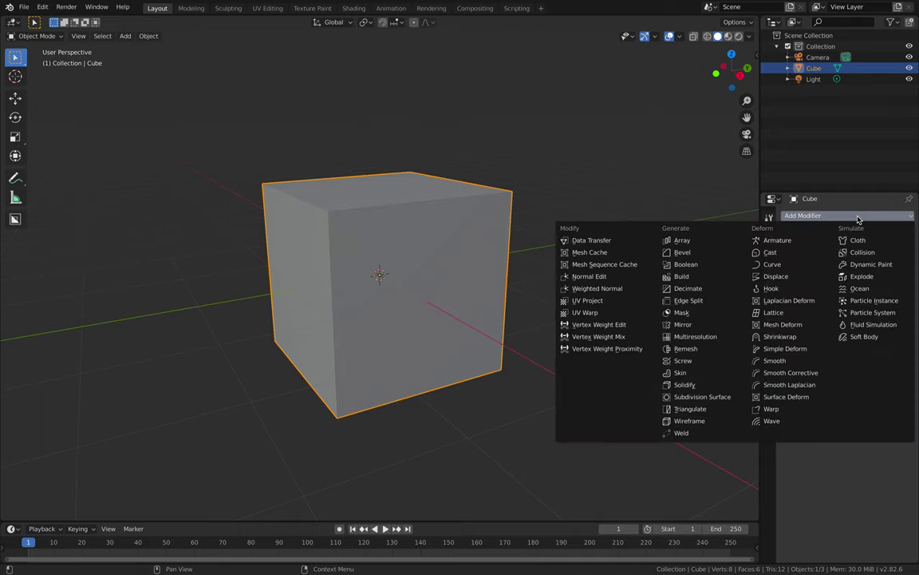
left_click(725, 337)
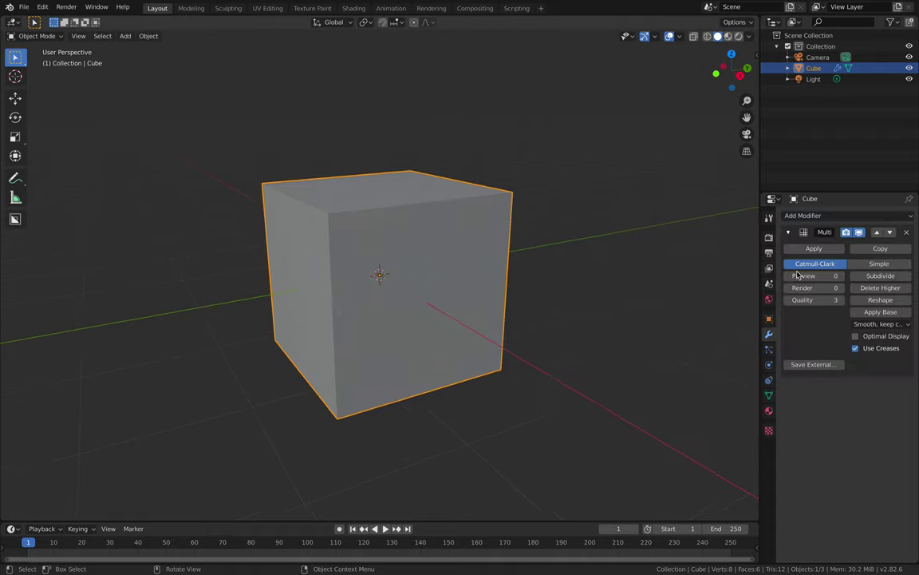
left_click(882, 276)
left_click(882, 276)
left_click(882, 276)
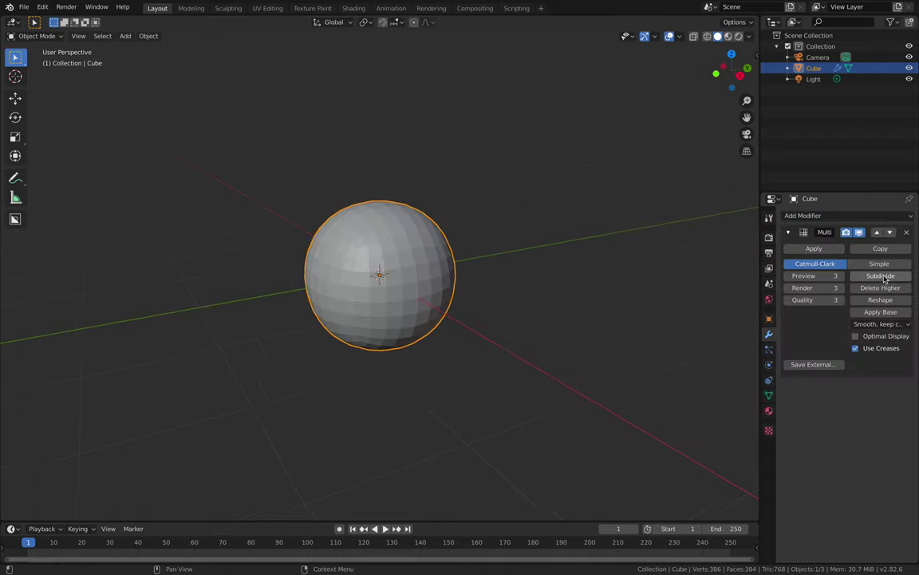
left_click(882, 276)
left_click(882, 276)
scroll(464, 259, "up", 2)
scroll(464, 260, "up", 1)
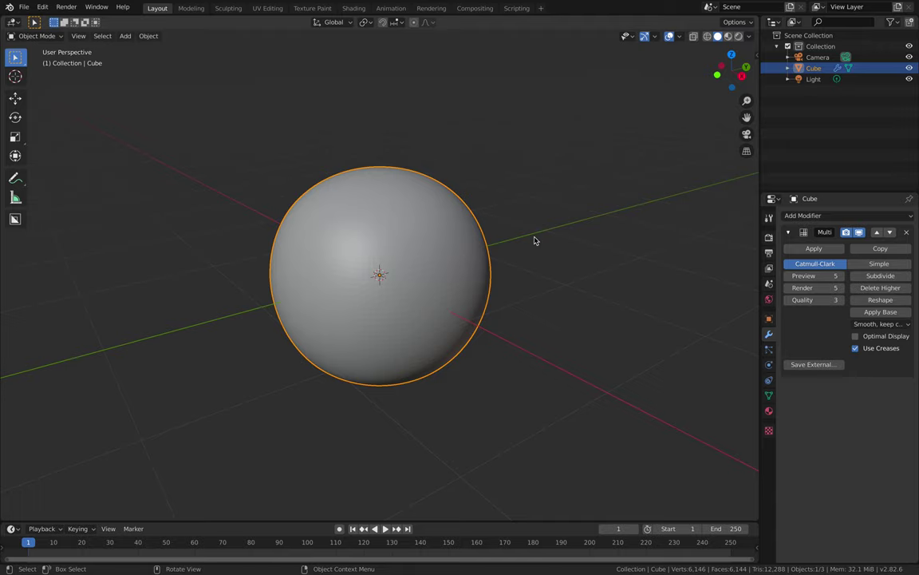
Shade the subdivided cube smooth and change it from Object Mode to Sculpt Mode.
right_click(472, 252)
left_click(471, 250)
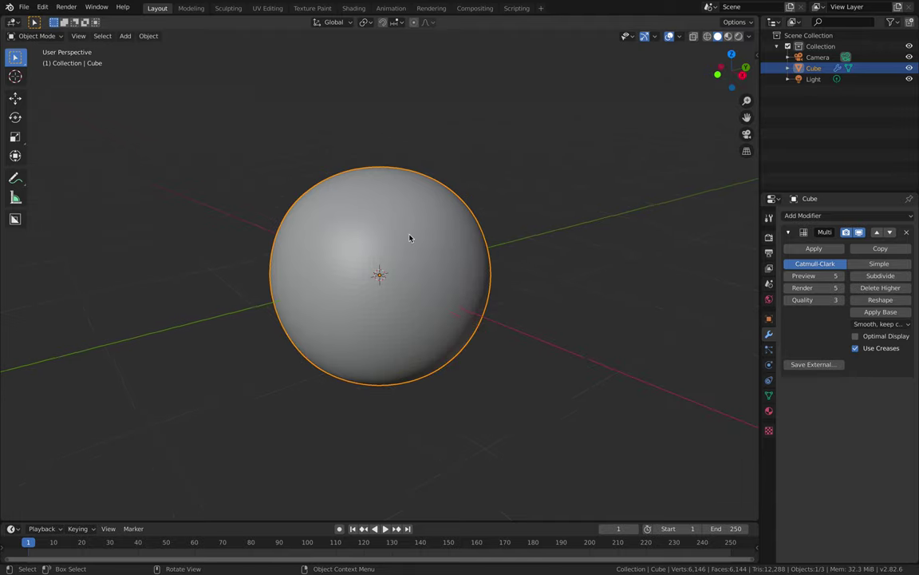
left_click(46, 40)
left_click(40, 73)
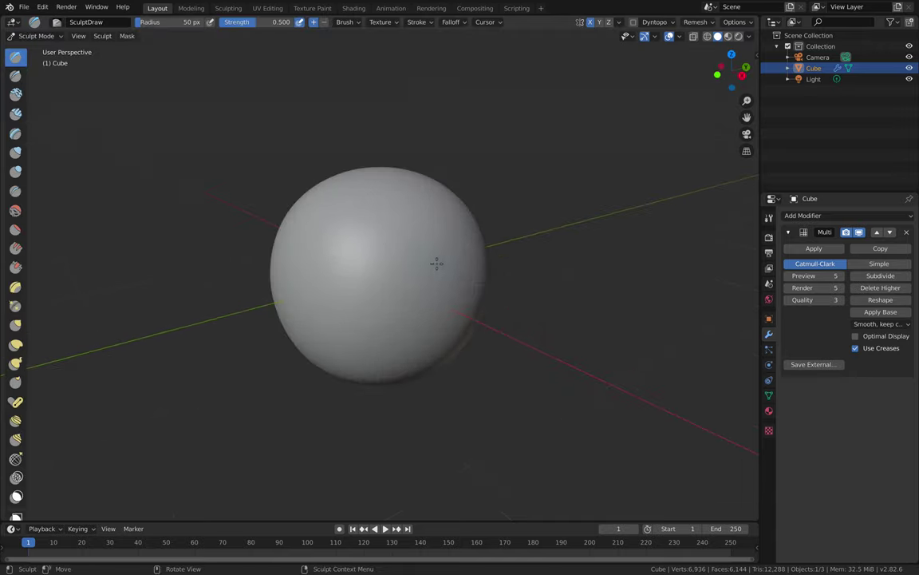
Examine the sculpting options, including Threaded Sculpt and Fast Navigate.
middle_click_drag(436, 264, 406, 269)
scroll(407, 267, "up", 2)
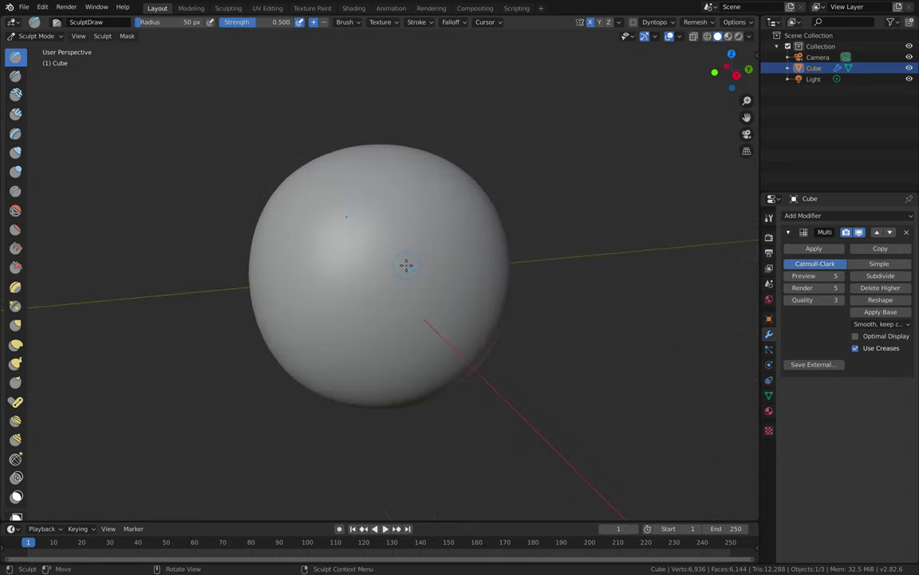
scroll(406, 266, "down", 2)
middle_click_drag(429, 170, 447, 177)
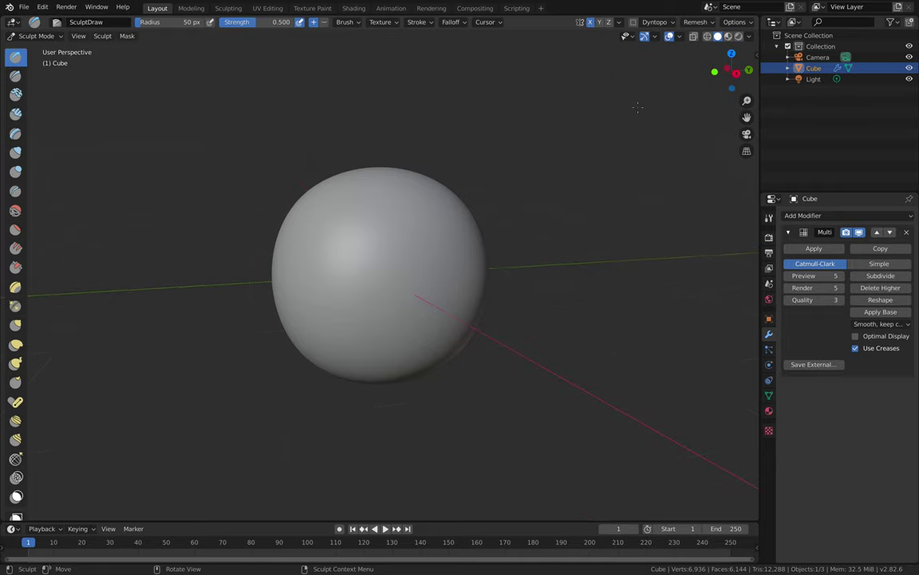
left_click(747, 23)
left_click(746, 23)
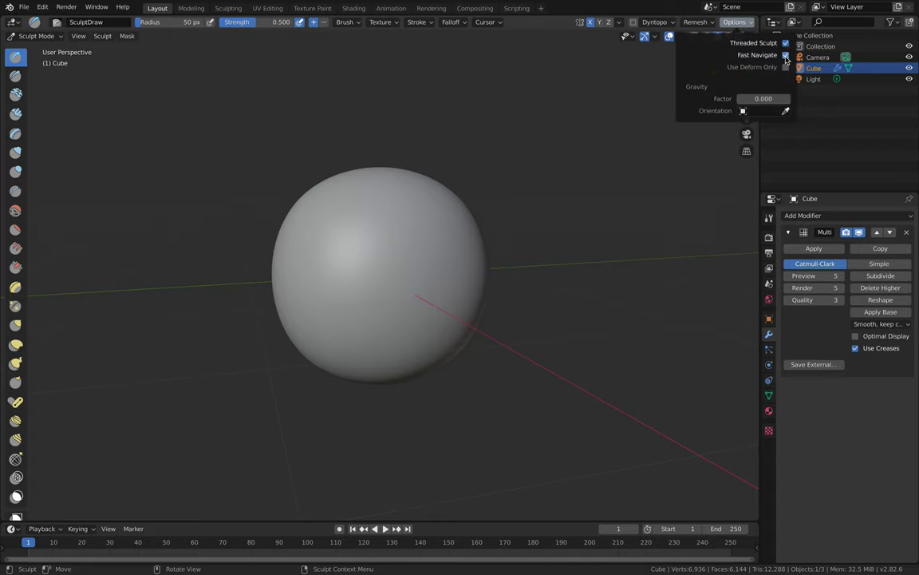
Try a SculptDraw stroke on the front of the ball and undo it.
scroll(403, 268, "down", 3)
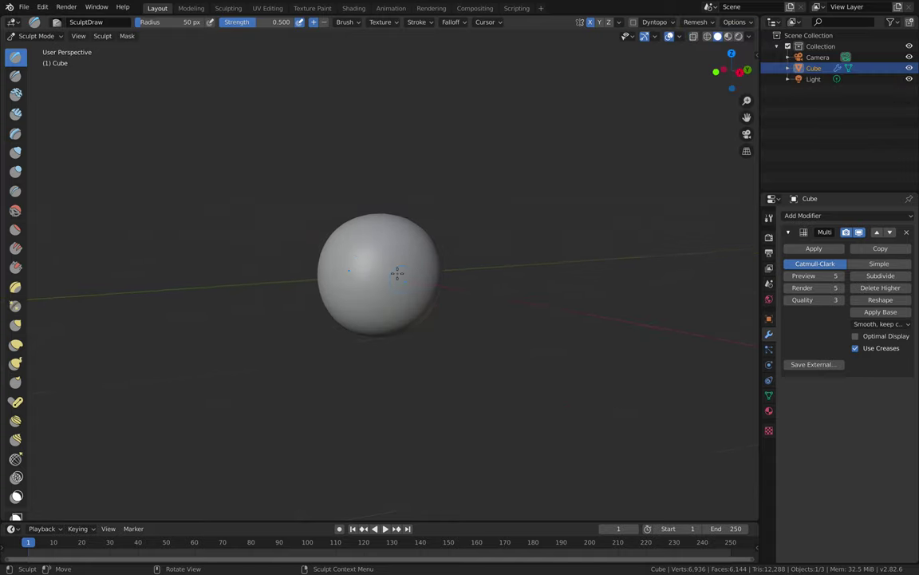
middle_click_drag(398, 273, 487, 271)
mouse_move(423, 244)
left_mouse_down()
mouse_move(402, 275)
mouse_move(423, 283)
mouse_move(417, 252)
left_mouse_up()
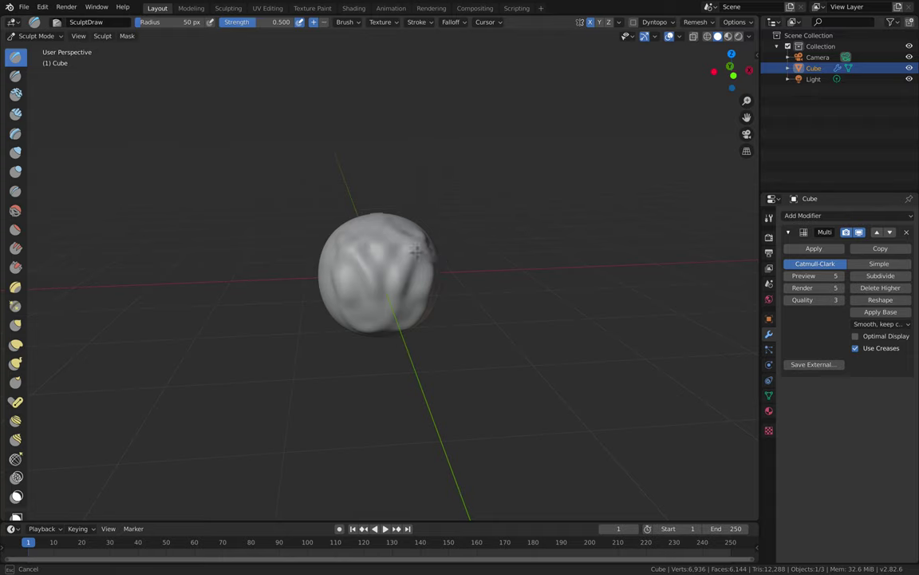
middle_click_drag(487, 270, 447, 273)
scroll(449, 273, "up", 2)
key("ctrl+z")
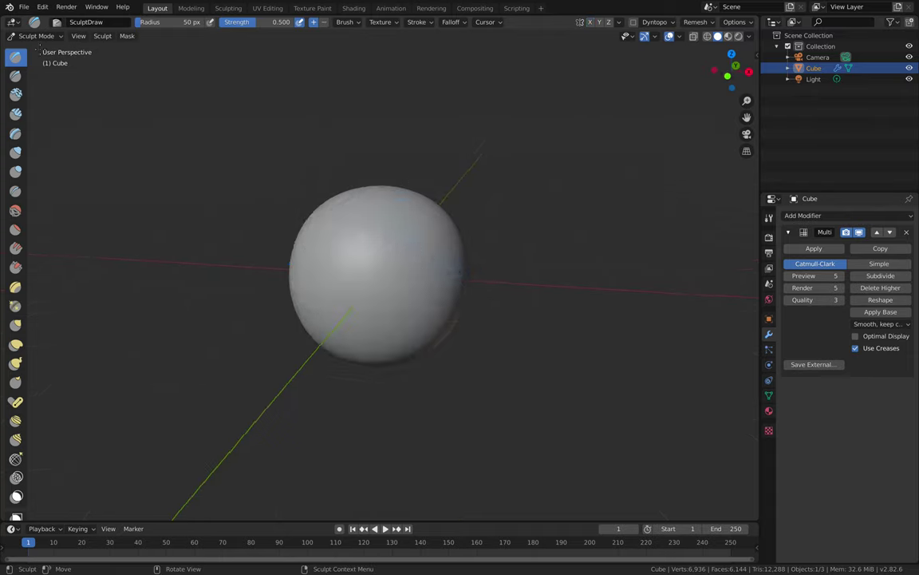
Flatten several sides of the ball with the Flatten/Contrast brush at a radius of 367 px.
left_click(15, 230)
scroll(343, 279, "down", 4)
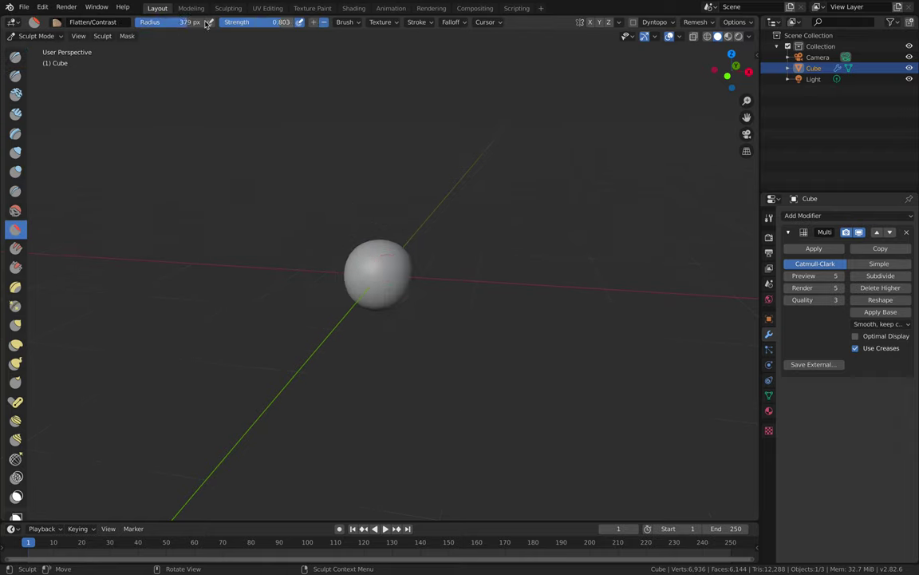
scroll(371, 228, "up", 2)
left_click_drag(406, 273, 404, 270)
middle_click_drag(404, 271, 375, 249)
left_click_drag(376, 249, 374, 271)
middle_click_drag(373, 288, 427, 297)
left_click_drag(367, 312, 363, 314)
middle_click_drag(363, 313, 498, 295)
left_click_drag(370, 274, 369, 272)
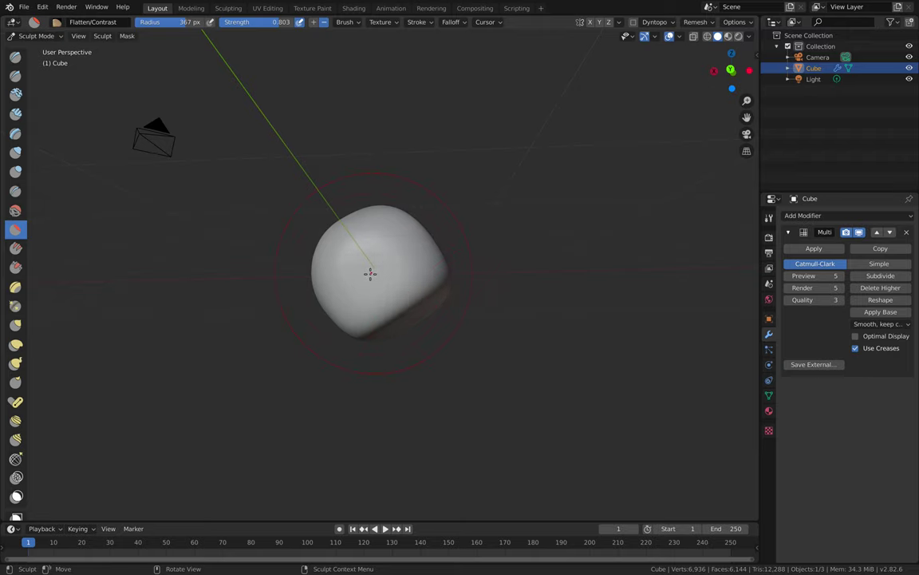
mouse_move(369, 273)
middle_mouse_down()
mouse_move(349, 251)
mouse_move(380, 242)
mouse_move(385, 262)
mouse_move(418, 254)
middle_mouse_up()
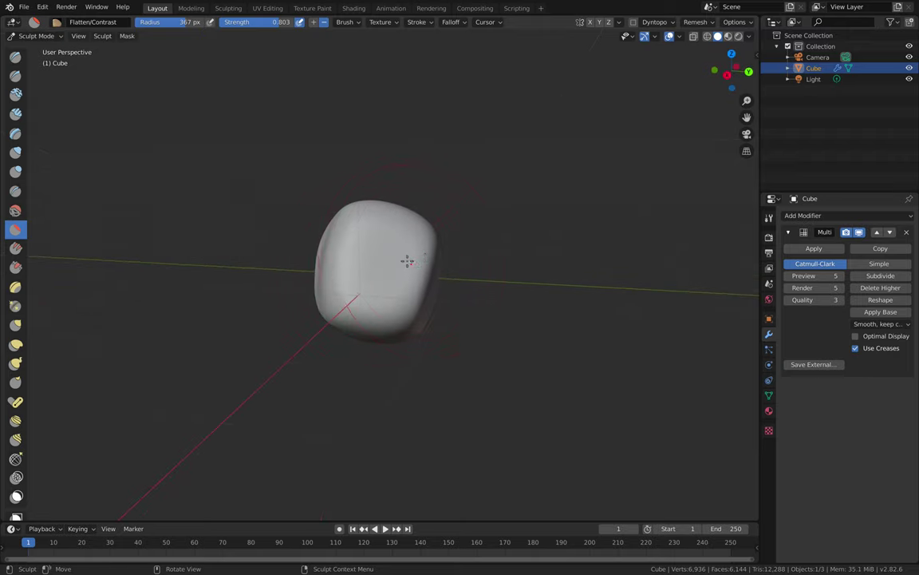
Scrape angled planes and a sharp ridge into the stone with the Multiplane Scrape brush.
left_click(15, 287)
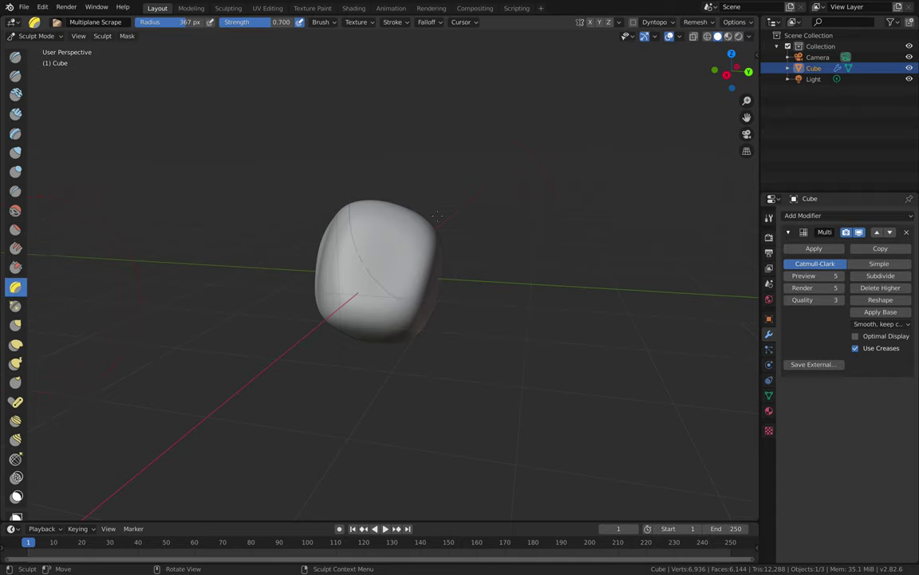
middle_click_drag(362, 302, 431, 296)
left_click_drag(370, 209, 363, 276)
middle_click_drag(351, 263, 415, 257)
left_click_drag(369, 227, 343, 280)
mouse_move(342, 280)
middle_mouse_down()
mouse_move(381, 304)
mouse_move(321, 298)
mouse_move(239, 335)
middle_mouse_up()
scroll(374, 276, "up", 3)
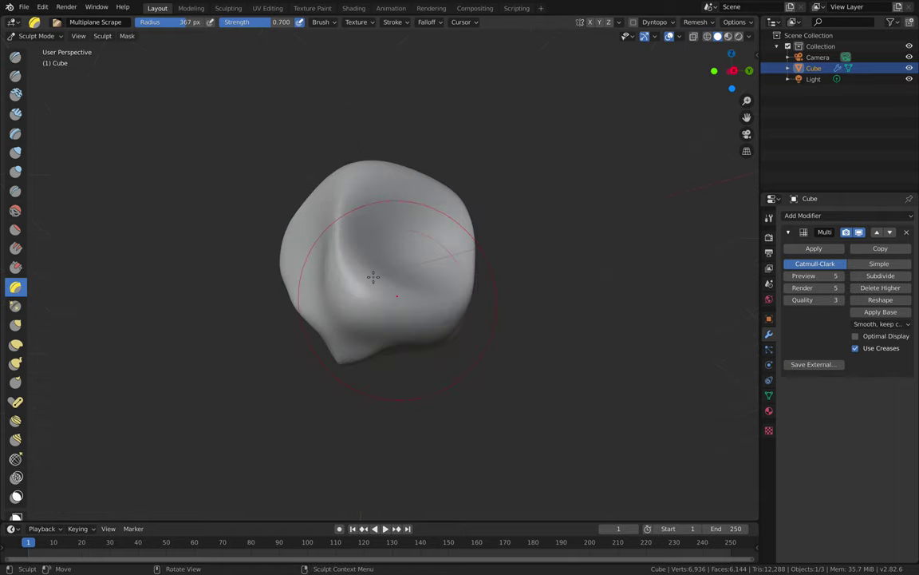
mouse_move(374, 275)
middle_mouse_down()
mouse_move(434, 242)
mouse_move(317, 267)
middle_mouse_up()
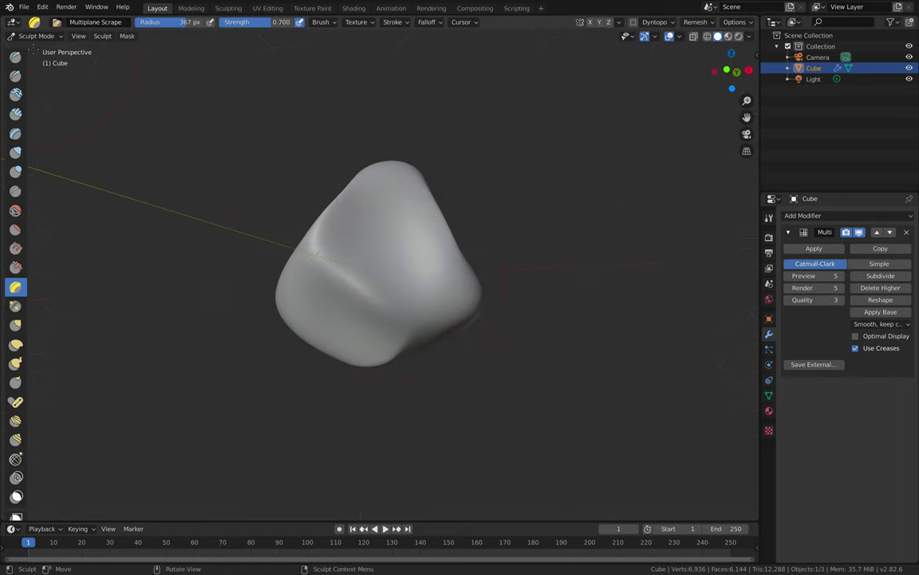
mouse_move(310, 232)
middle_mouse_down()
mouse_move(351, 222)
mouse_move(435, 240)
middle_mouse_up()
scroll(351, 222, "up", 1)
scroll(419, 239, "down", 1)
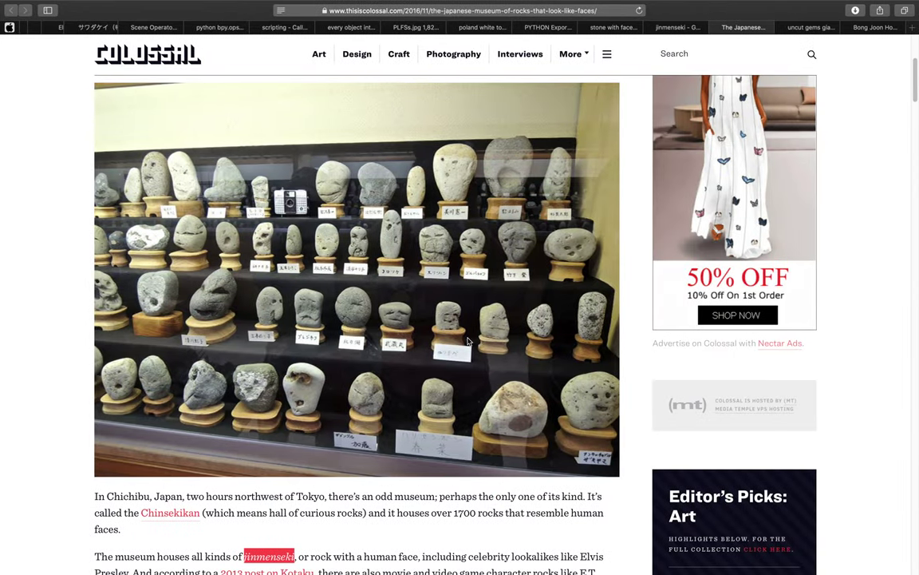
Switch to the browser and look through the Colossal article's photos of rocks that look like faces.
scroll(447, 399, "down", 5)
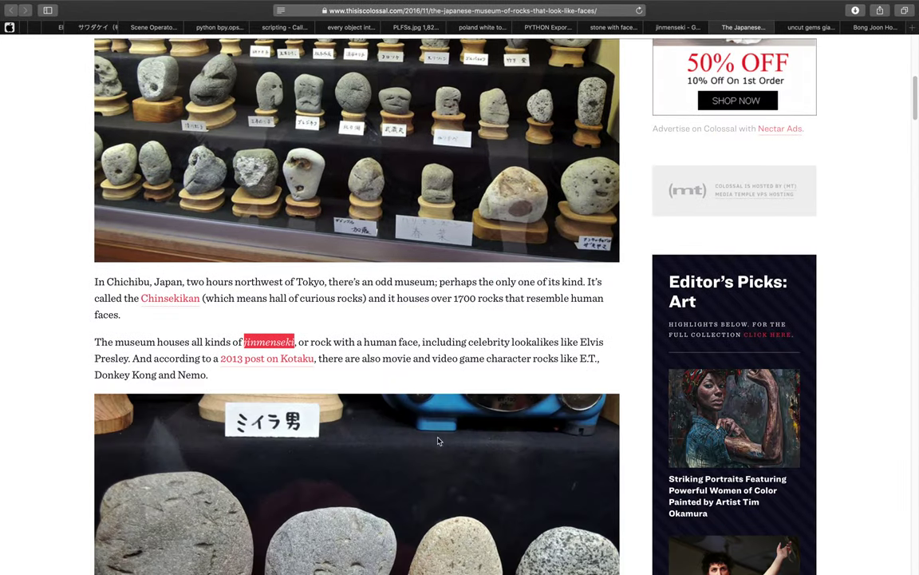
scroll(385, 391, "down", 3)
scroll(327, 351, "up", 3)
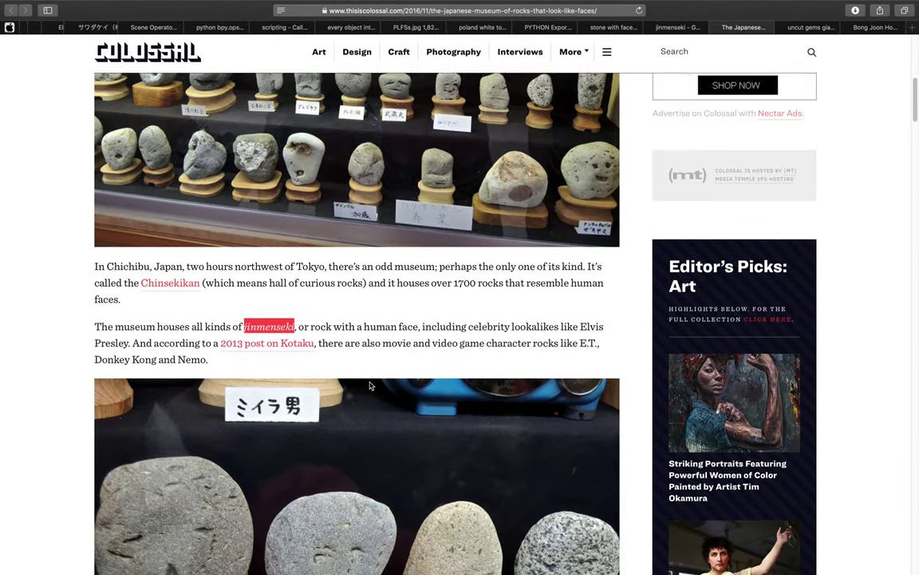
scroll(359, 396, "down", 2)
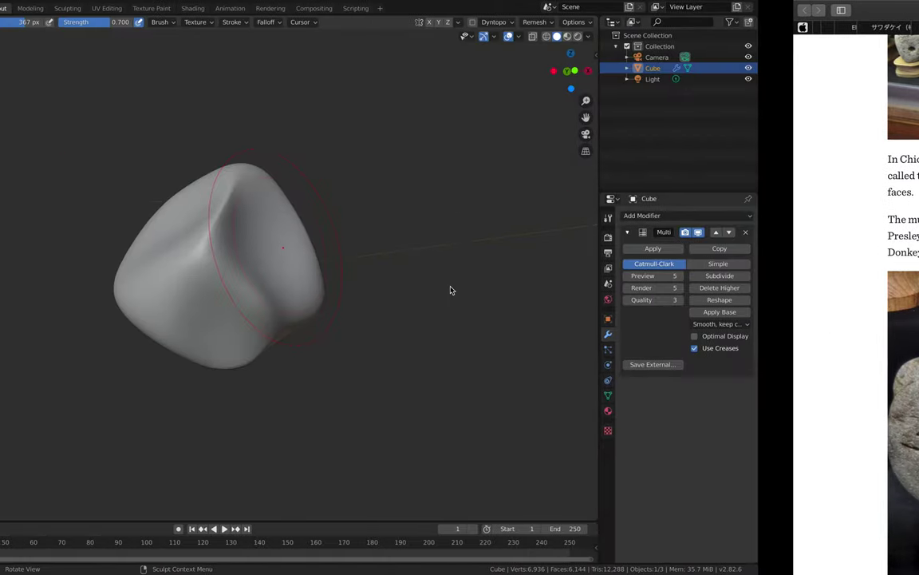
Switch back to Blender, toggle Cavity in the viewport shading, and check the stone in Object Mode before returning to Sculpt Mode.
mouse_move(274, 266)
middle_mouse_down()
mouse_move(295, 266)
mouse_move(302, 279)
middle_mouse_up()
left_click(748, 36)
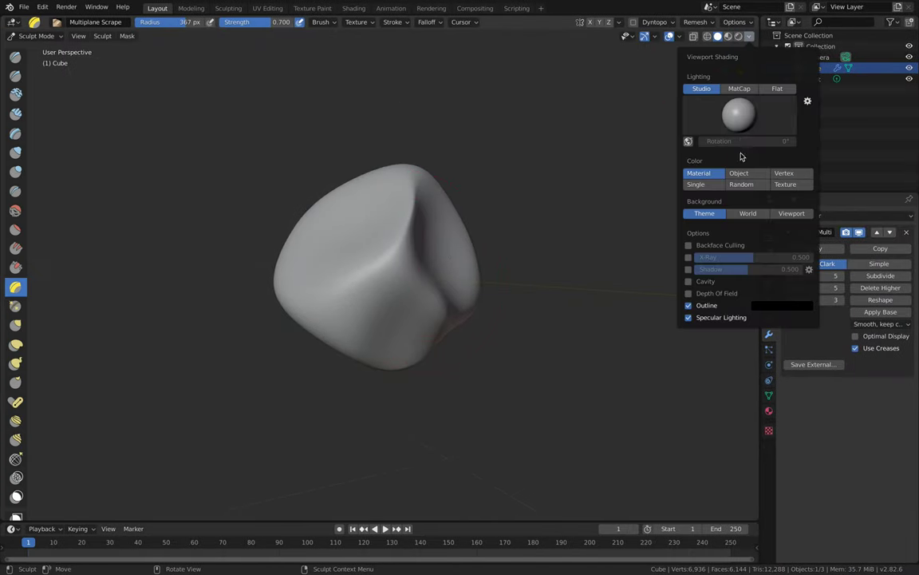
left_click(687, 281)
mouse_move(375, 183)
middle_mouse_down()
mouse_move(433, 216)
mouse_move(493, 281)
mouse_move(433, 241)
mouse_move(206, 212)
middle_mouse_up()
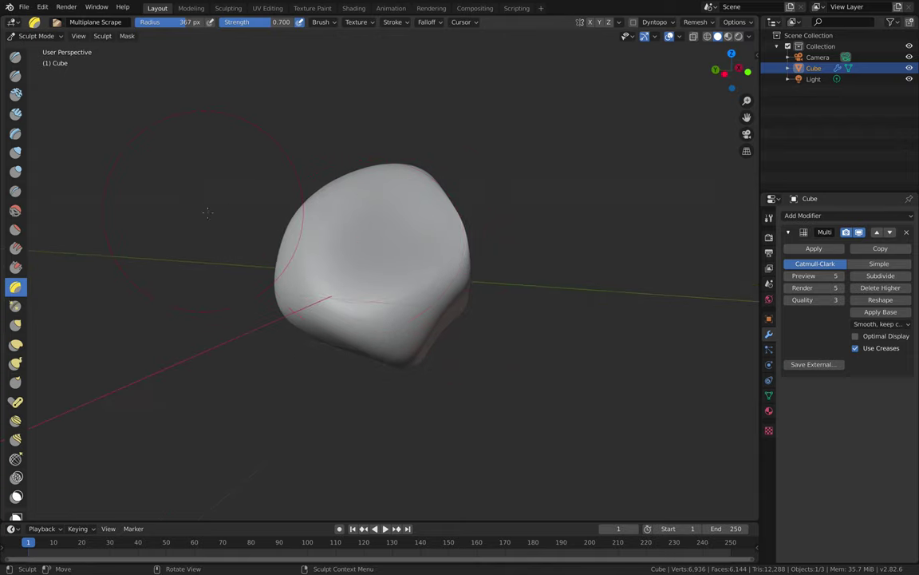
left_click(34, 37)
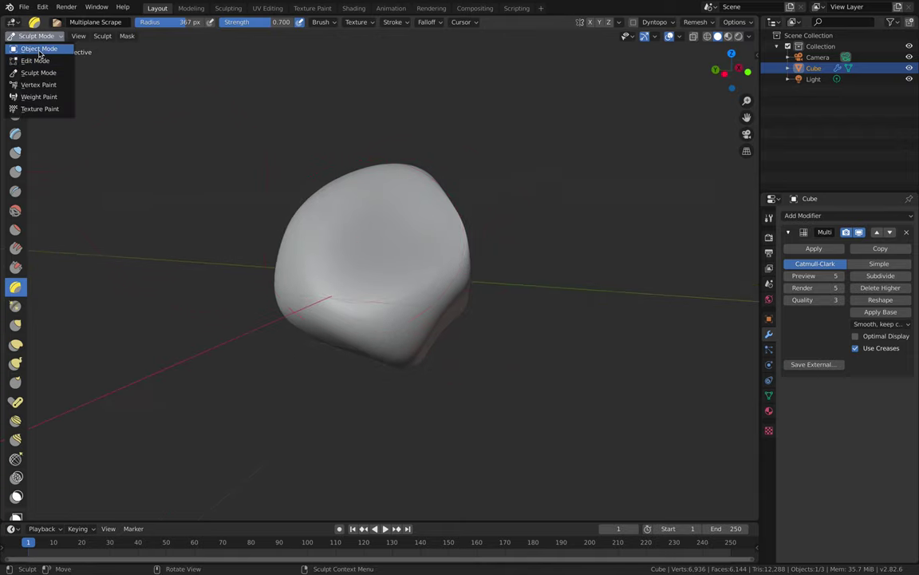
left_click(38, 49)
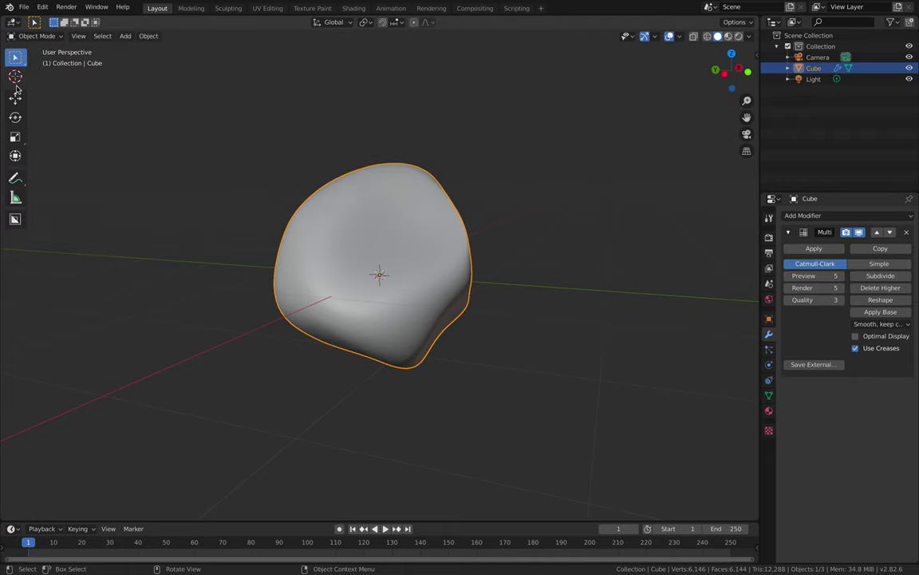
left_click(33, 37)
left_click(36, 73)
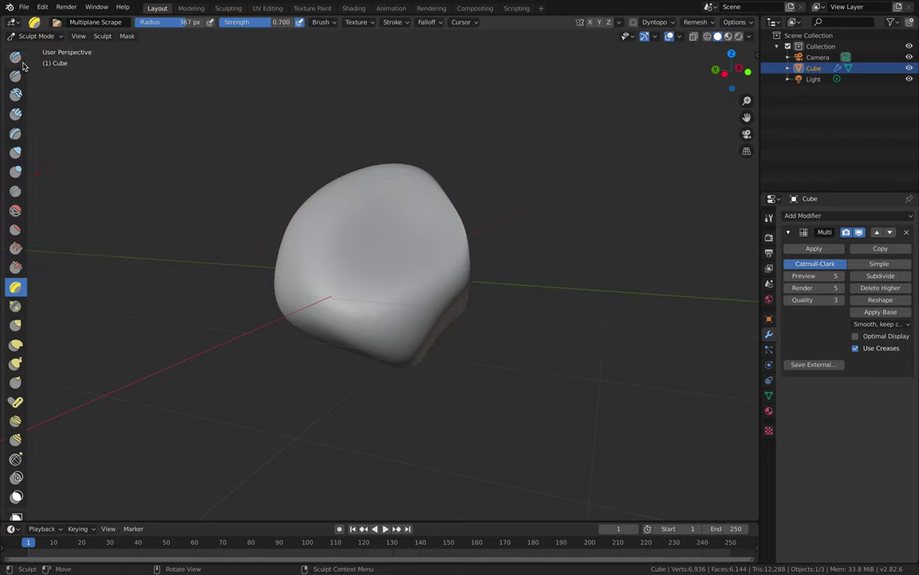
Set the SculptDraw brush to radius 123 px and strength 0.688, undoing a test stroke on the stone's front.
left_click(20, 64)
scroll(300, 190, "up", 1)
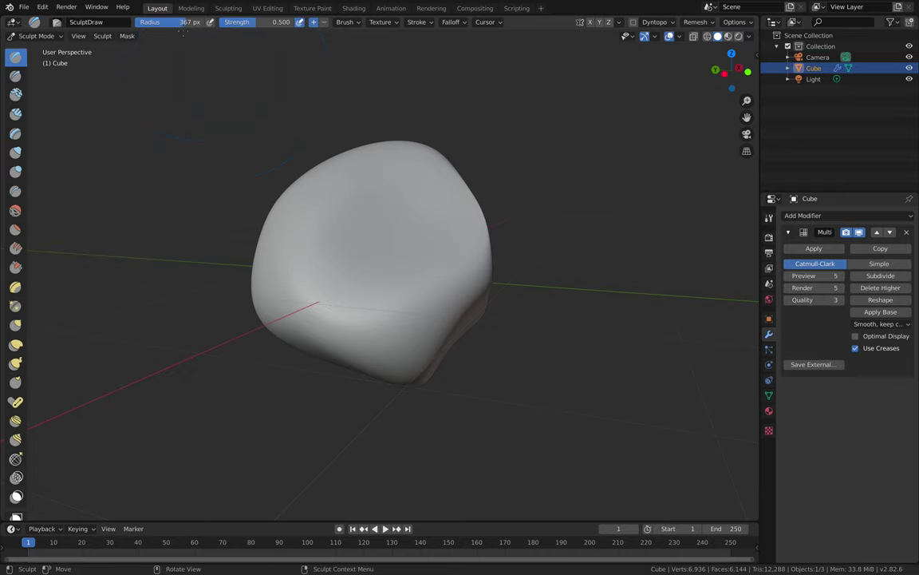
middle_click_drag(367, 232, 377, 231)
left_click_drag(358, 253, 363, 265)
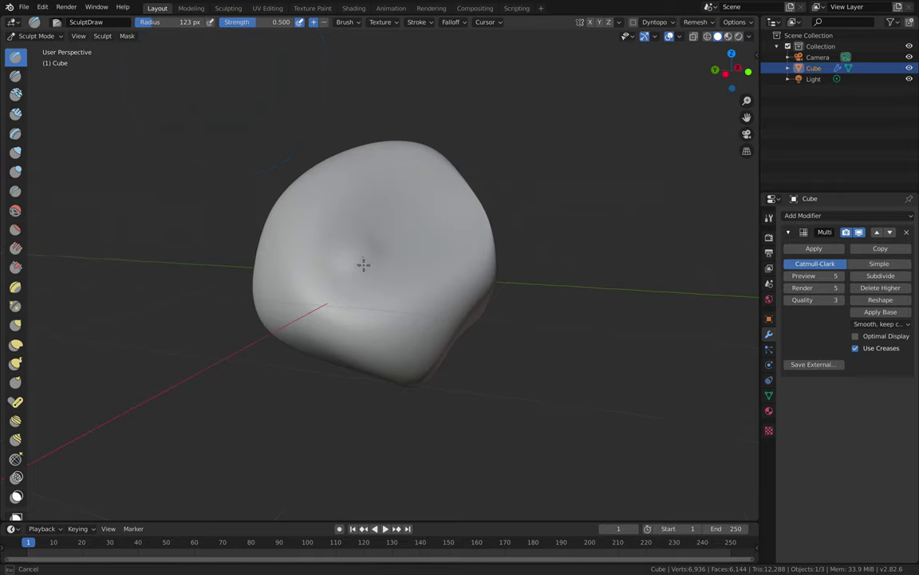
key("ctrl+z")
middle_click_drag(349, 261, 364, 261)
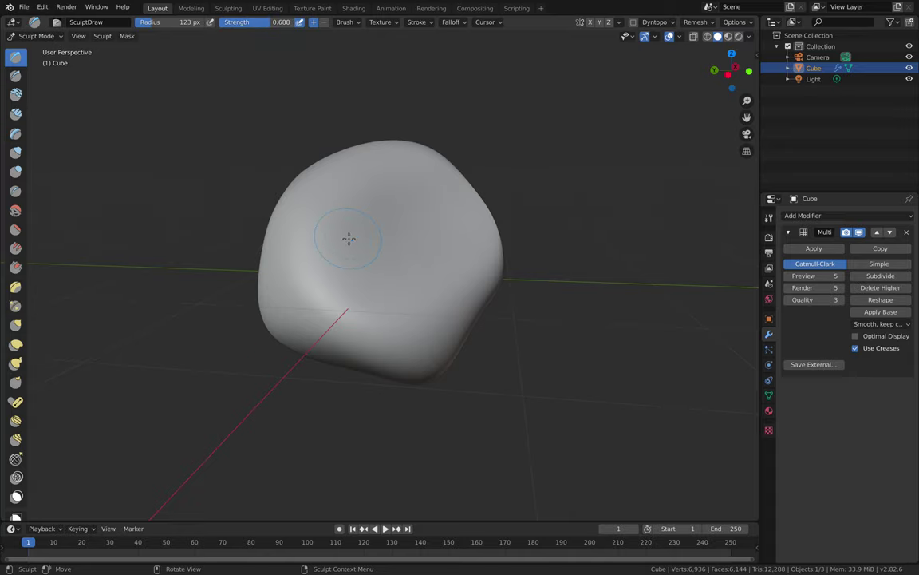
Try a raised, smile-shaped Draw stroke across the stone's front and undo it.
middle_click_drag(349, 237, 328, 255)
mouse_move(328, 254)
left_mouse_down()
mouse_move(417, 283)
mouse_move(382, 290)
mouse_move(318, 248)
left_mouse_up()
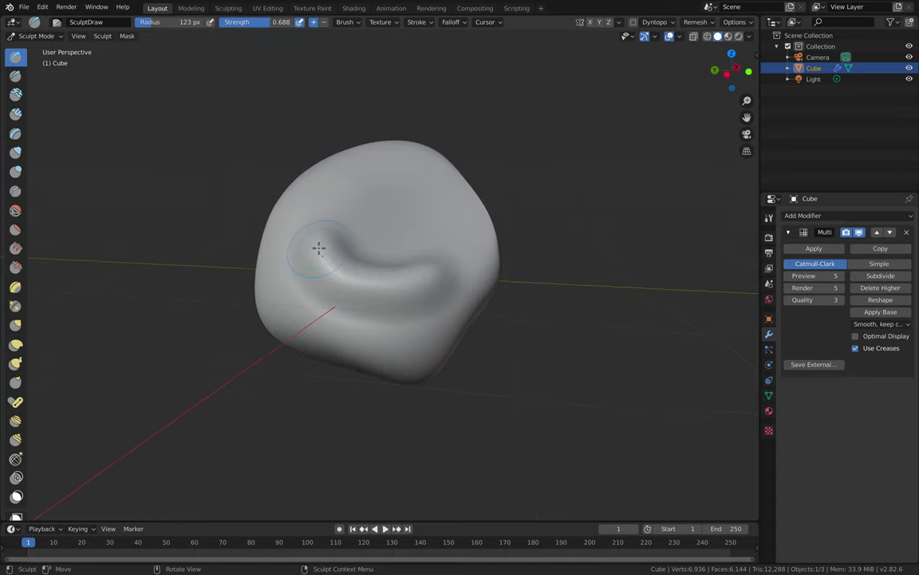
key("z")
key("Escape")
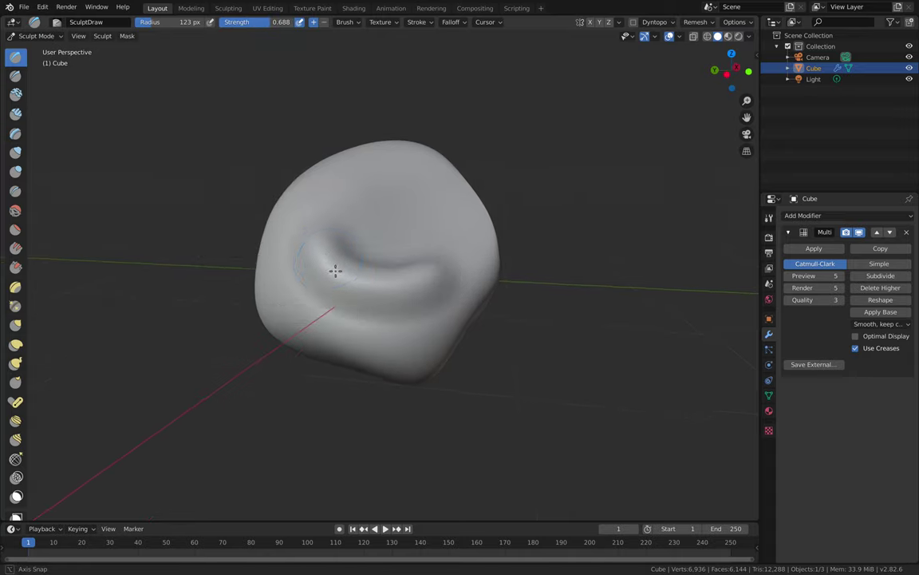
key("ctrl+z")
Carve a smile-shaped mouth groove across the stone's front with an inverted Draw stroke.
middle_click_drag(336, 272, 323, 258)
mouse_move(303, 238)
left_mouse_down()
mouse_move(327, 264)
mouse_move(409, 276)
mouse_move(437, 262)
left_mouse_up()
middle_click_drag(280, 240, 370, 267)
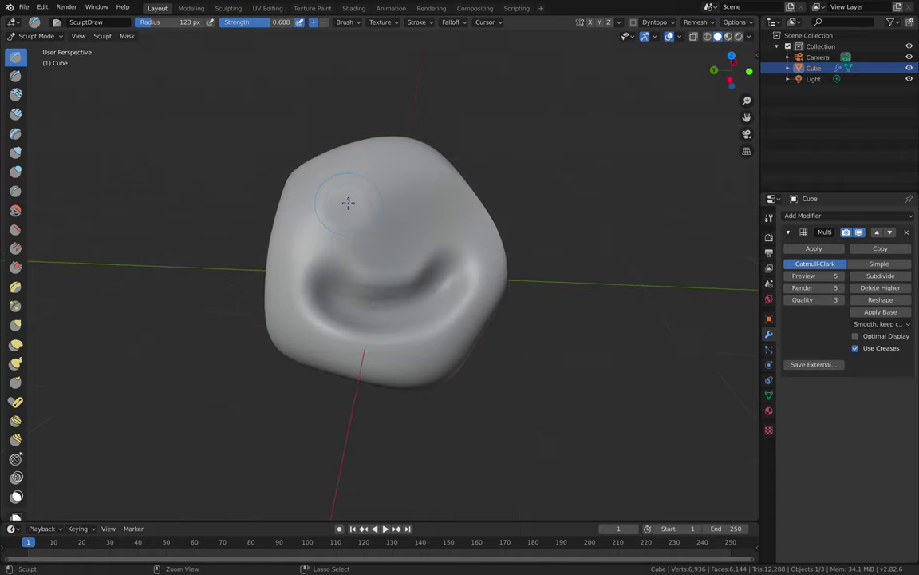
Carve two round eye sockets above the mouth, one larger than the other, with inverted Draw strokes.
left_click_drag(348, 203, 343, 200, "ctrl")
middle_click_drag(343, 200, 379, 217)
scroll(415, 195, "up", 2)
left_click_drag(448, 166, 458, 174, "ctrl")
middle_click_drag(367, 183, 399, 185)
mouse_move(327, 180)
left_mouse_down("ctrl")
mouse_move(320, 197)
mouse_move(323, 177)
left_mouse_up("ctrl")
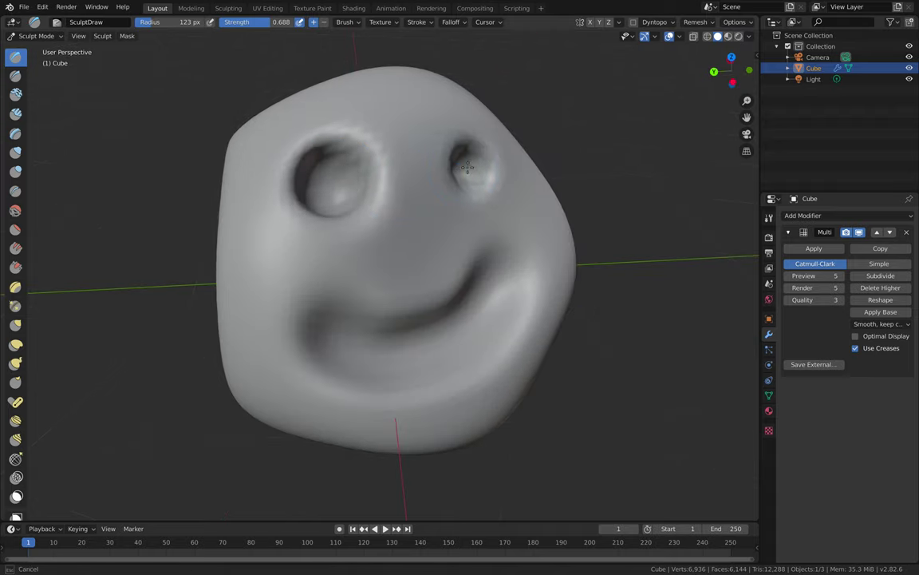
Deepen and widen the mouth groove into an open grin with further Draw strokes.
middle_click_drag(468, 166, 380, 261)
mouse_move(380, 261)
left_mouse_down()
mouse_move(386, 273)
mouse_move(486, 254)
mouse_move(272, 264)
mouse_move(447, 280)
mouse_move(476, 261)
mouse_move(256, 267)
left_mouse_up()
middle_click_drag(255, 268, 317, 281)
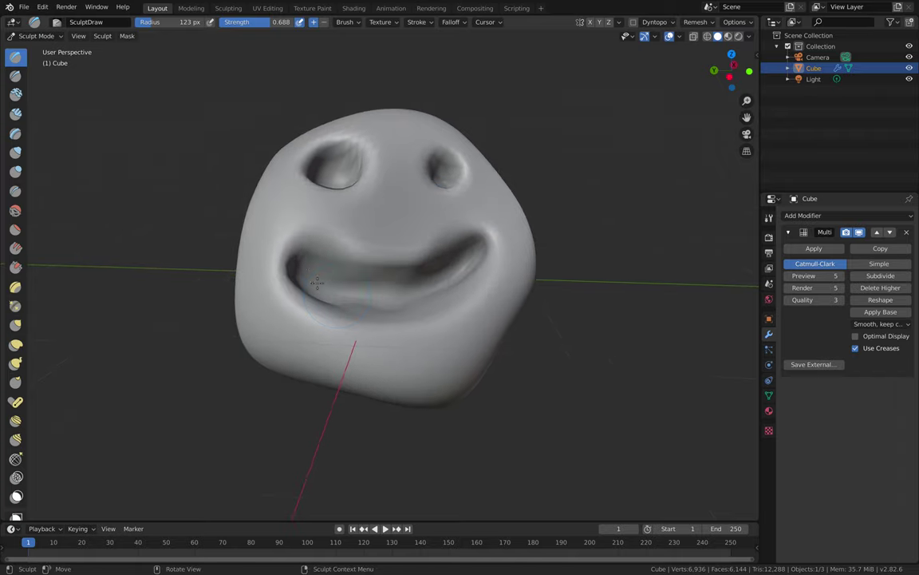
left_click_drag(270, 238, 335, 245)
mouse_move(479, 260)
middle_mouse_down()
mouse_move(447, 256)
mouse_move(367, 273)
mouse_move(453, 251)
middle_mouse_up()
scroll(367, 273, "down", 2)
Return to Object Mode and select all objects in the scene.
left_click(36, 35)
left_click(37, 49)
mouse_move(460, 210)
middle_mouse_down()
mouse_move(410, 212)
mouse_move(438, 252)
mouse_move(266, 252)
mouse_move(466, 252)
mouse_move(410, 266)
middle_mouse_up()
key("a")
scroll(402, 266, "up", 2)
Save the scene on the Desktop as jinmenseki_stone_001.blend.
key("ctrl+s")
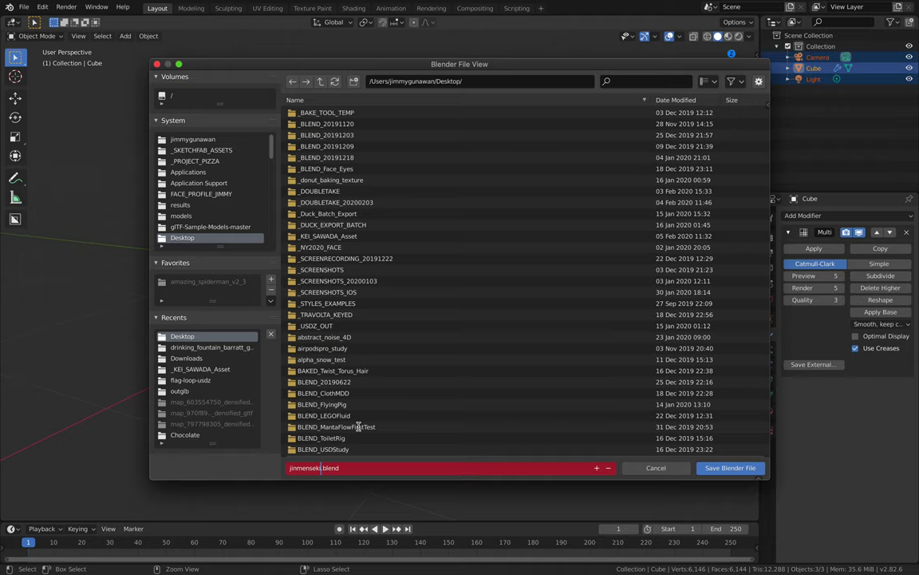
key("Return")
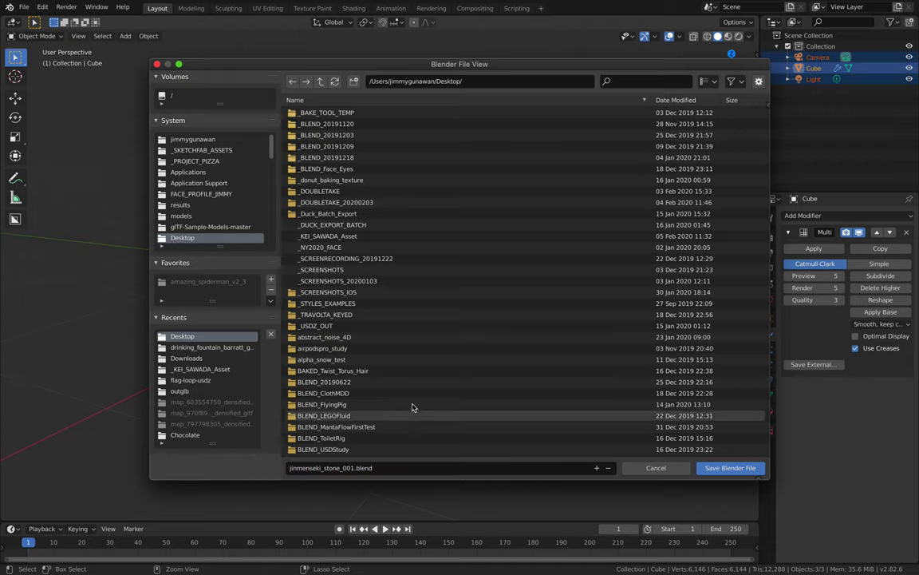
left_click(728, 467)
Switch to the browser and look at the Uncut Gems opal images and the article on Parasite's scholar stone.
key("ctrl+Left")
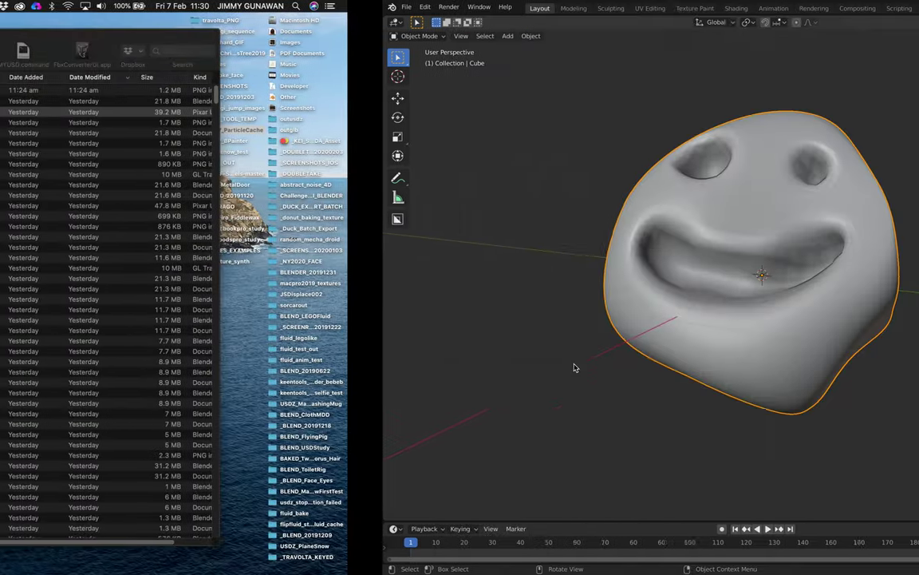
key("ctrl+Right")
key("ctrl+Right")
left_click(814, 28)
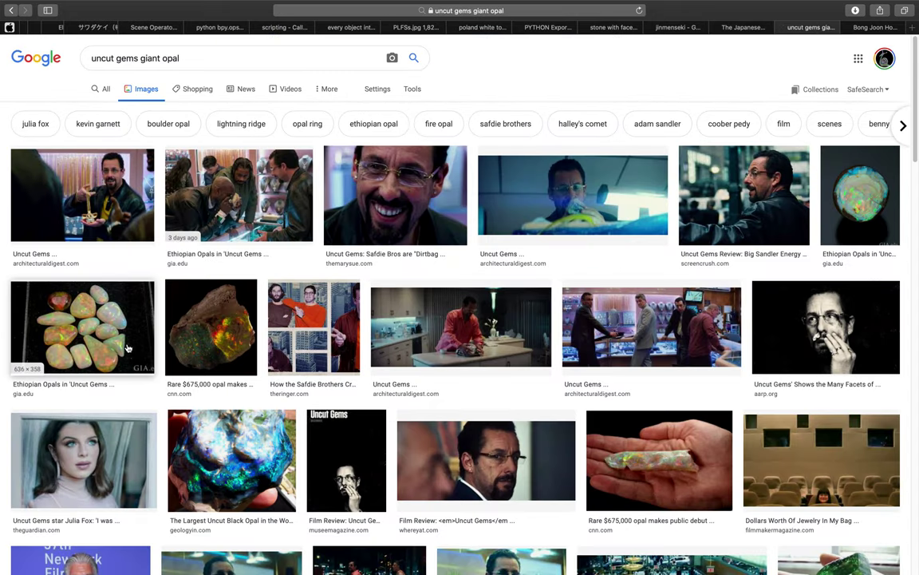
left_click(889, 29)
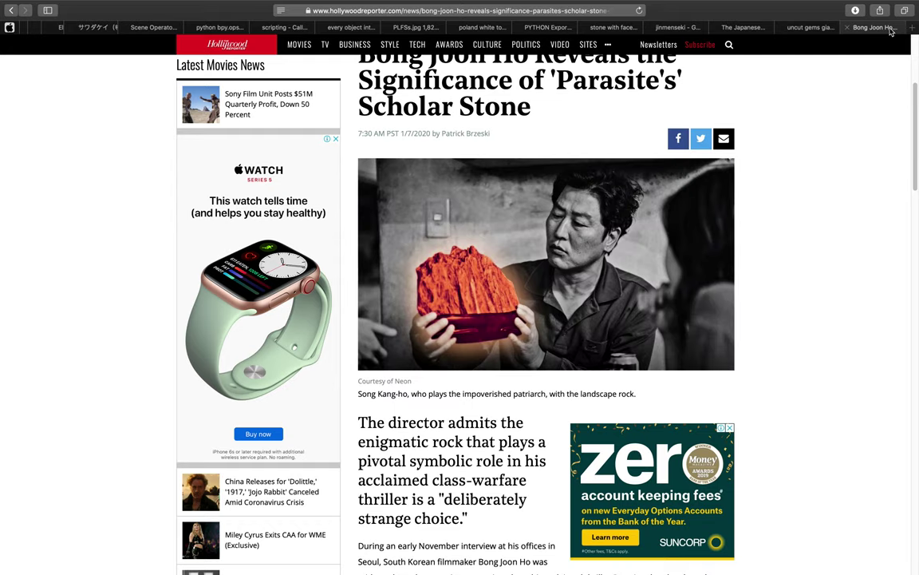
Switch back to Blender, open the recent file metaphorical_stone_004.blend, and view the bumpy stone from several angles.
key("ctrl+Left")
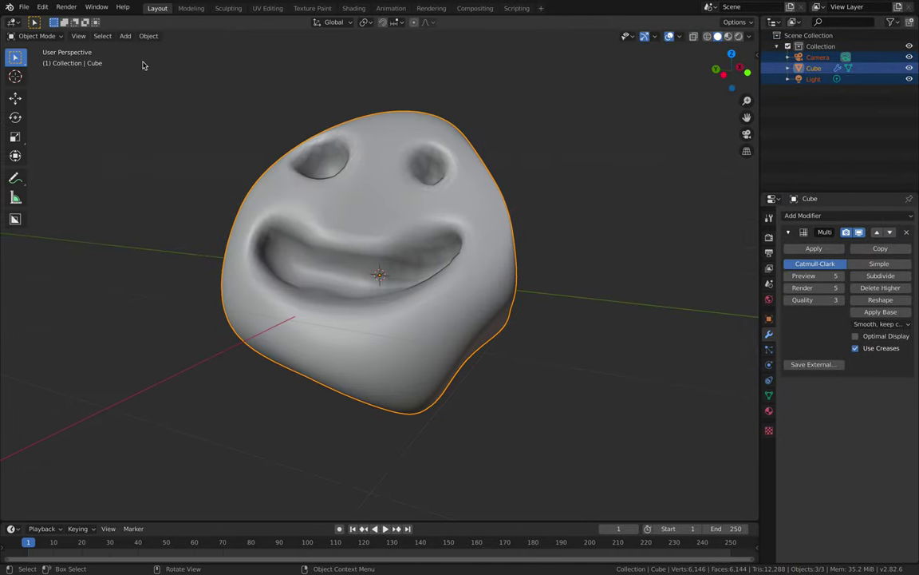
left_click(23, 8)
mouse_move(51, 41)
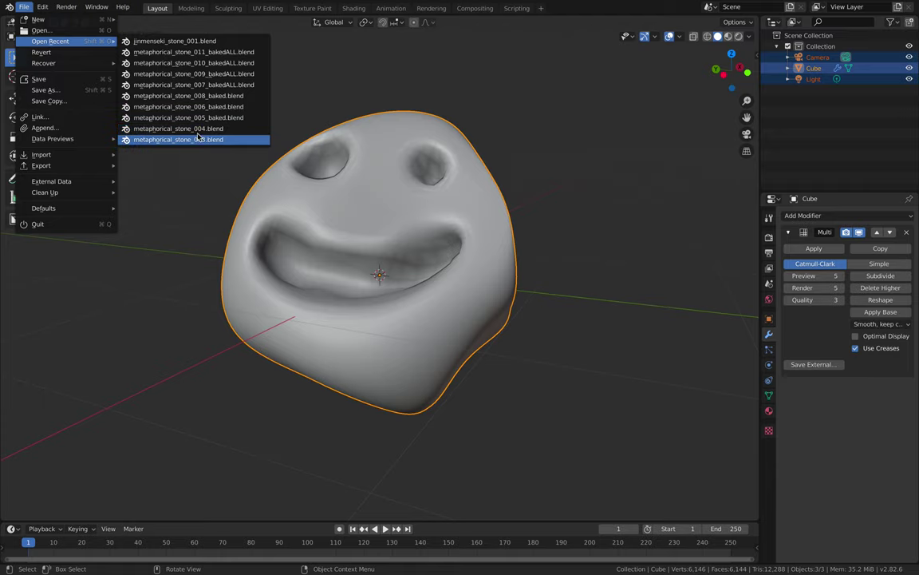
left_click(197, 129)
mouse_move(449, 299)
middle_mouse_down()
mouse_move(492, 363)
mouse_move(521, 316)
mouse_move(477, 358)
mouse_move(476, 322)
mouse_move(308, 325)
mouse_move(393, 371)
middle_mouse_up()
middle_click_drag(324, 326, 356, 315)
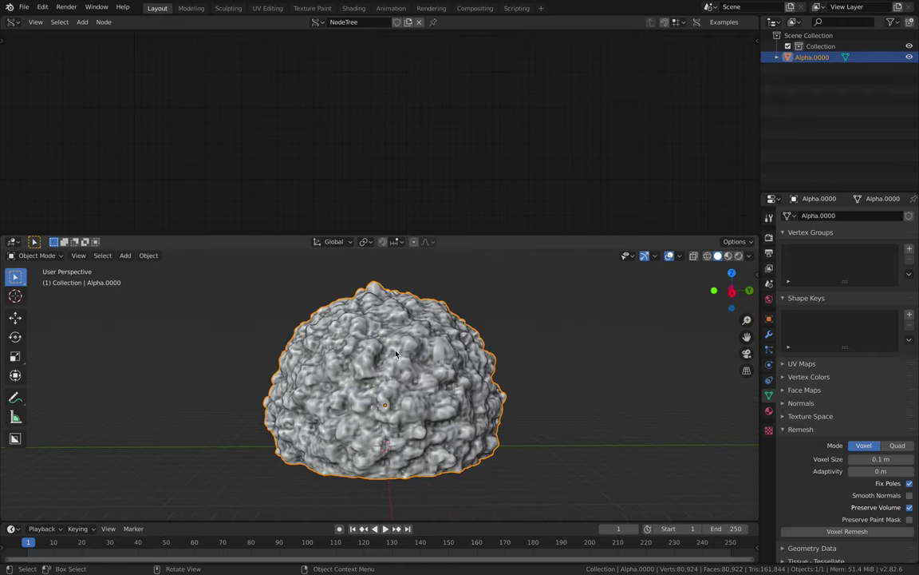
Start opening a file from the Desktop, hide folders in the file list, and sort the names in descending order.
left_click(27, 10)
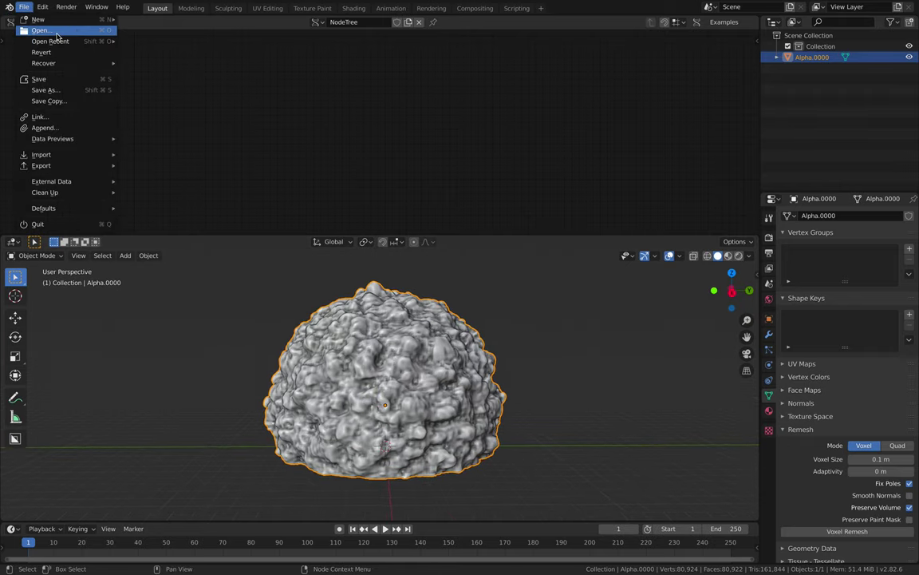
left_click(50, 31)
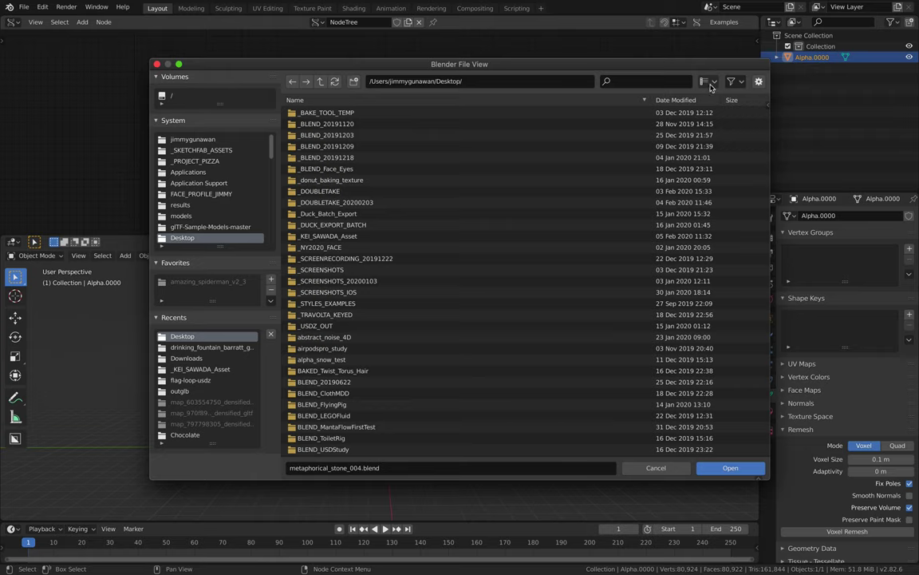
left_click(709, 82)
left_click(731, 82)
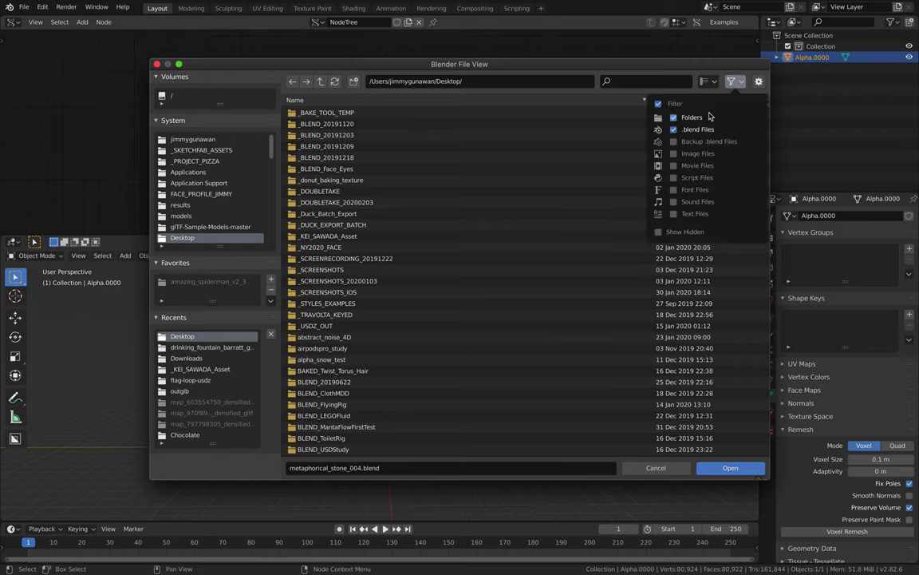
left_click(675, 118)
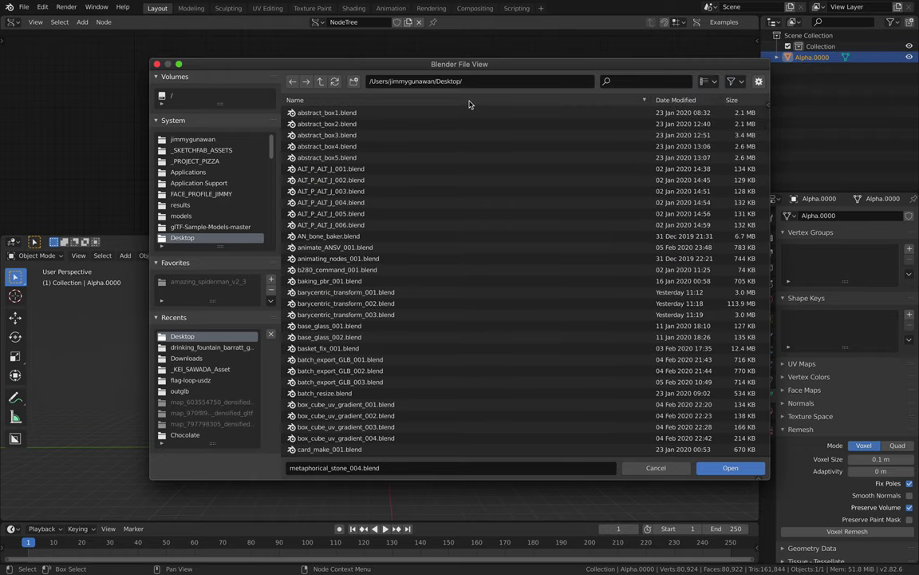
left_click(425, 97)
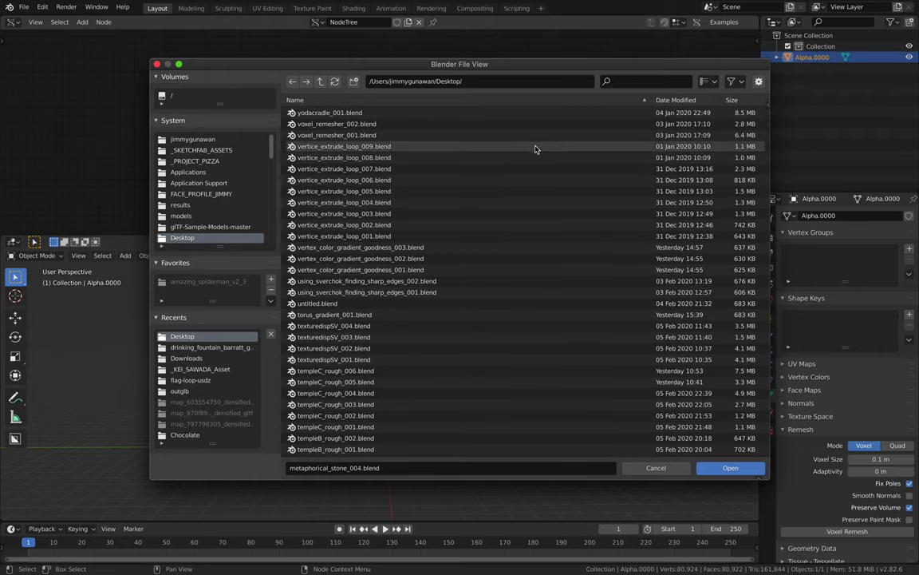
Find metaphorical_stone_003.blend among the Desktop files and open it.
left_click(767, 237)
left_click_drag(768, 160, 768, 178)
scroll(768, 181, "down", 15)
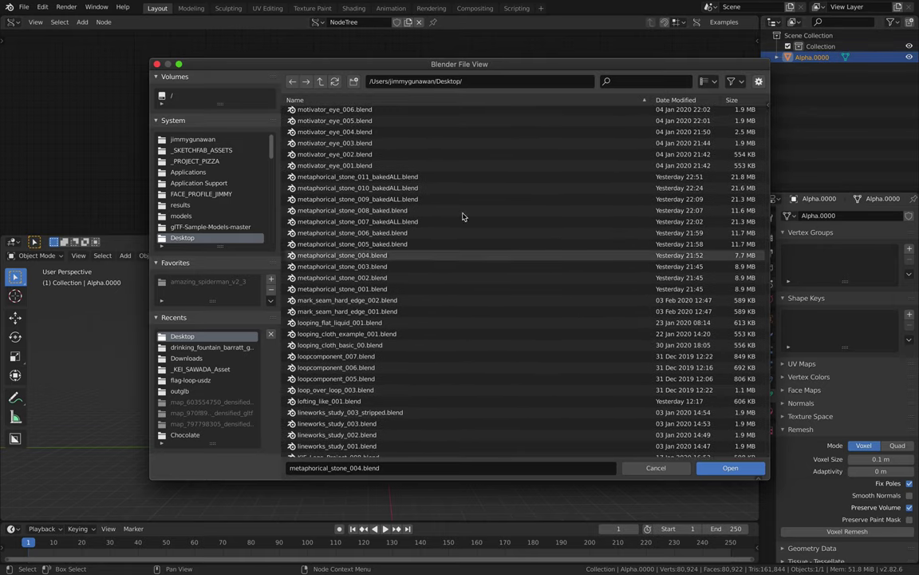
left_click(371, 289)
left_click(377, 277)
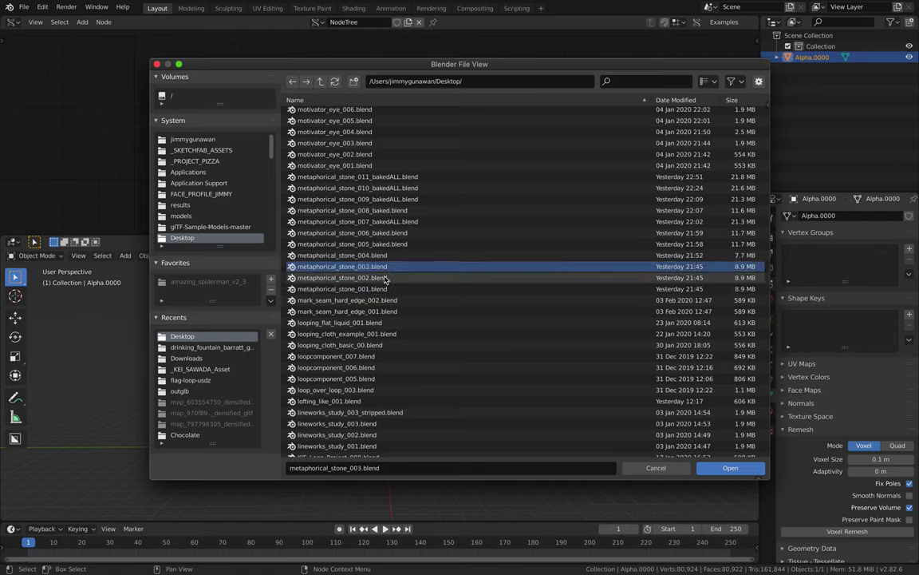
left_click(383, 268)
left_click(384, 277)
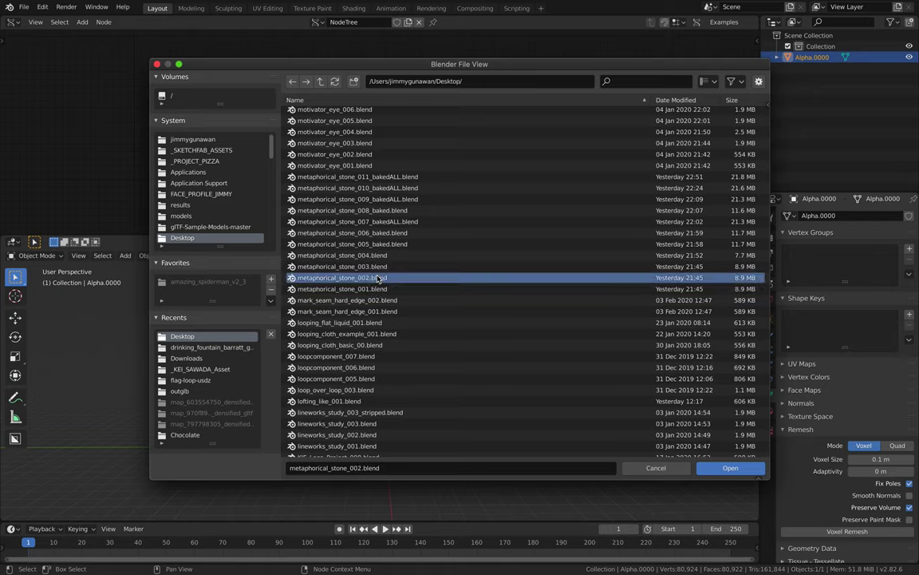
left_click(383, 266)
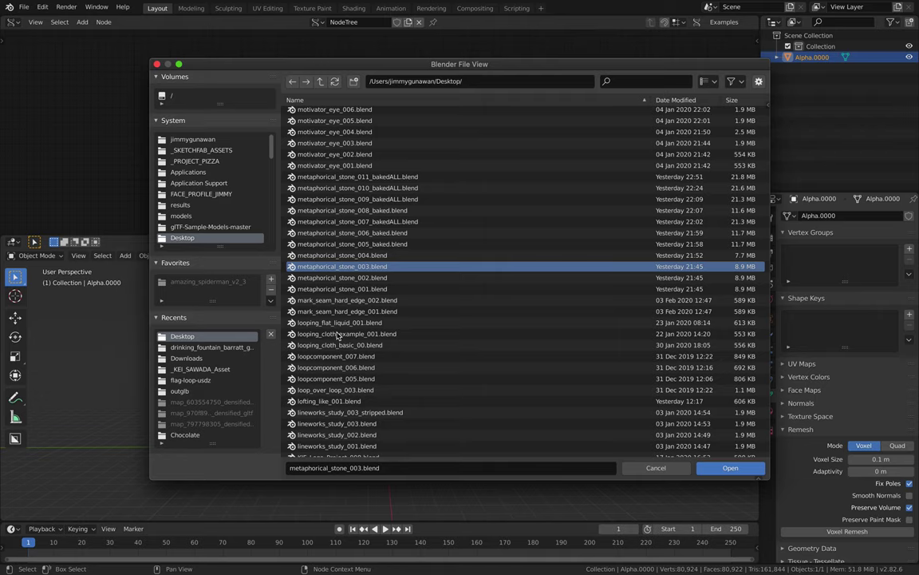
key("Return")
Enlarge the node editor and move the Subdivide and first Noise Displace nodes slightly upward.
middle_click_drag(373, 332, 397, 332)
scroll(388, 219, "down", 2)
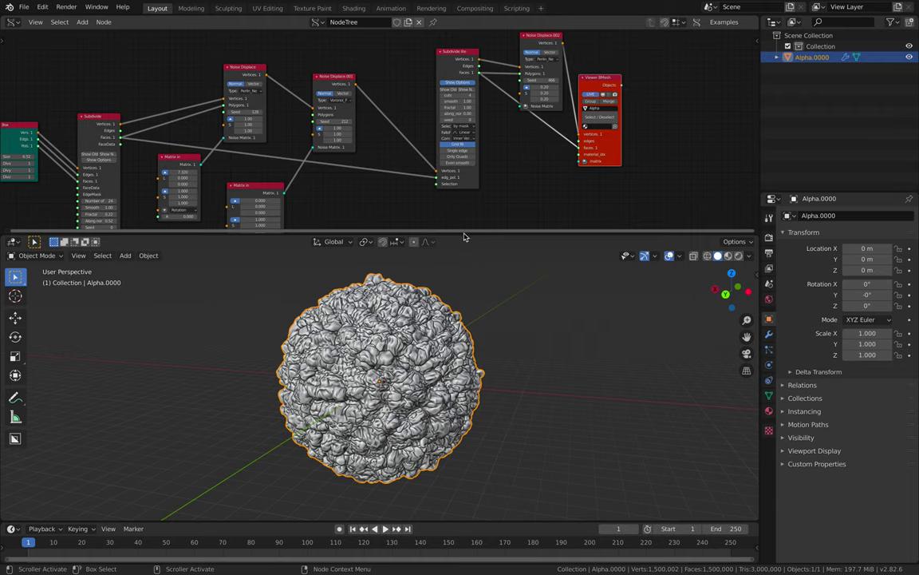
left_click_drag(465, 234, 465, 272)
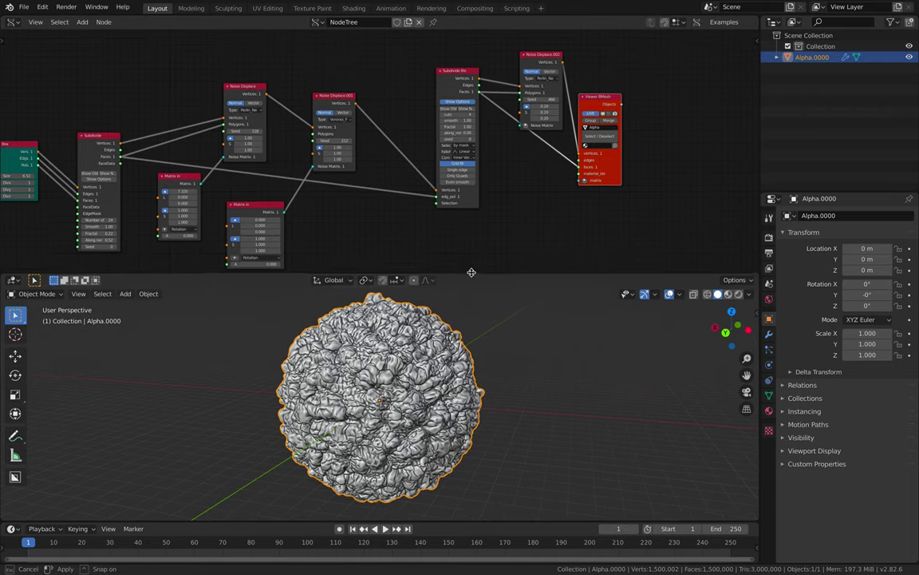
scroll(439, 377, "up", 3)
middle_click_drag(439, 378, 600, 376)
middle_click_drag(324, 234, 406, 228)
scroll(194, 151, "up", 2)
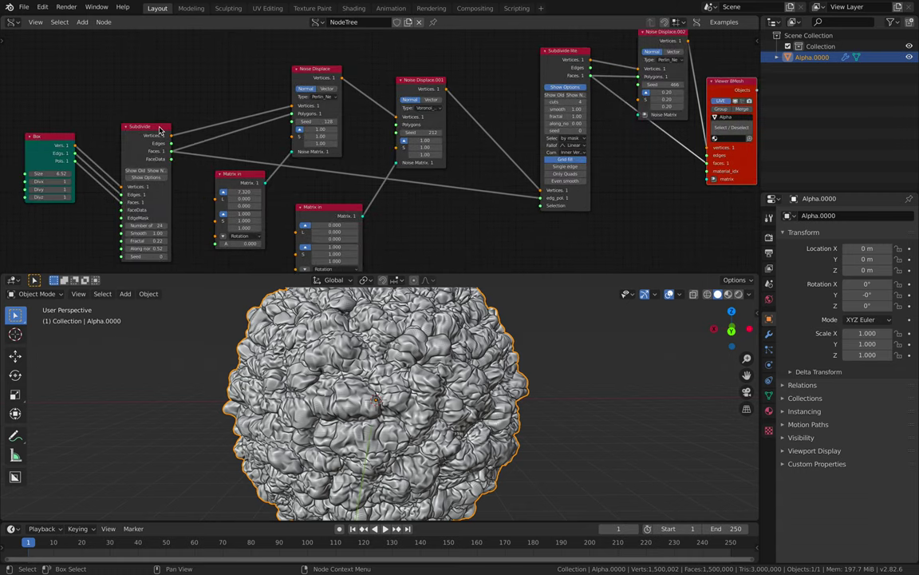
left_click_drag(159, 129, 162, 119)
left_click_drag(307, 69, 308, 60)
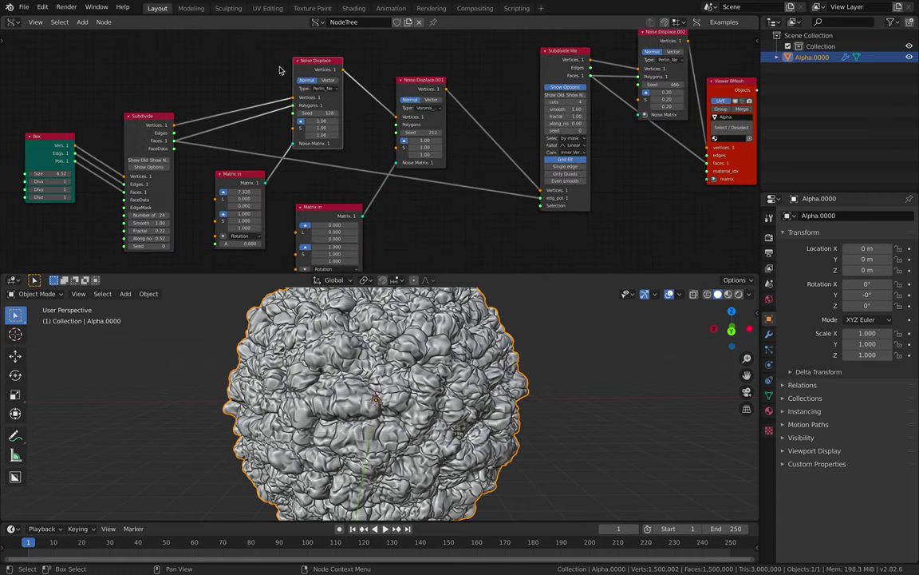
Search the available nodes for "text" and close the search without adding a node.
middle_click_drag(406, 126, 345, 117)
scroll(345, 118, "down", 1)
key("alt+space")
type("text")
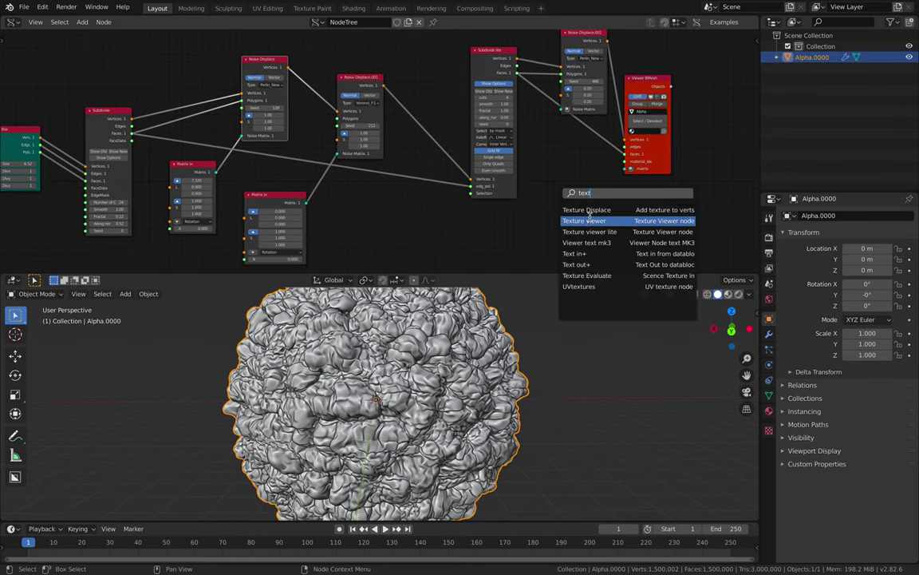
key("Escape")
Search the available nodes for "nois" and "turbu".
key("alt+space")
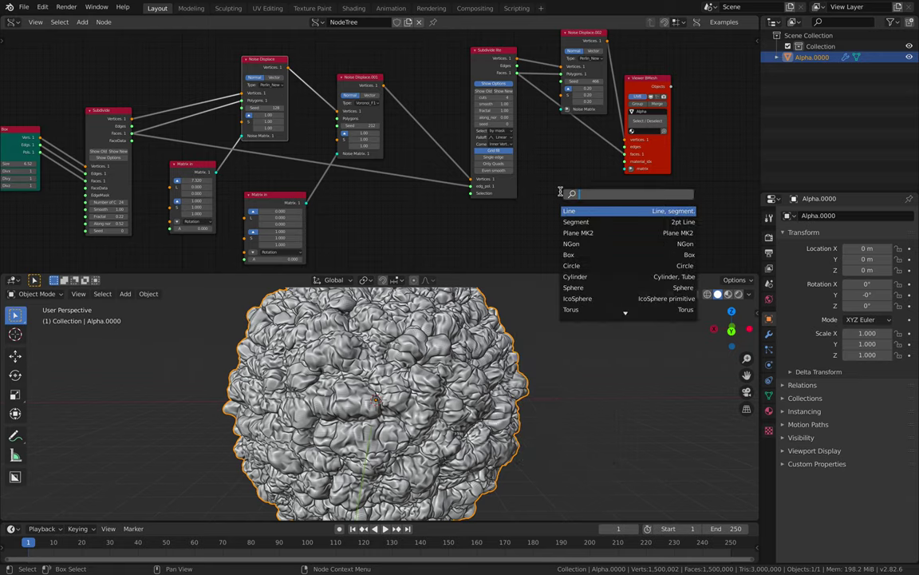
type("nois")
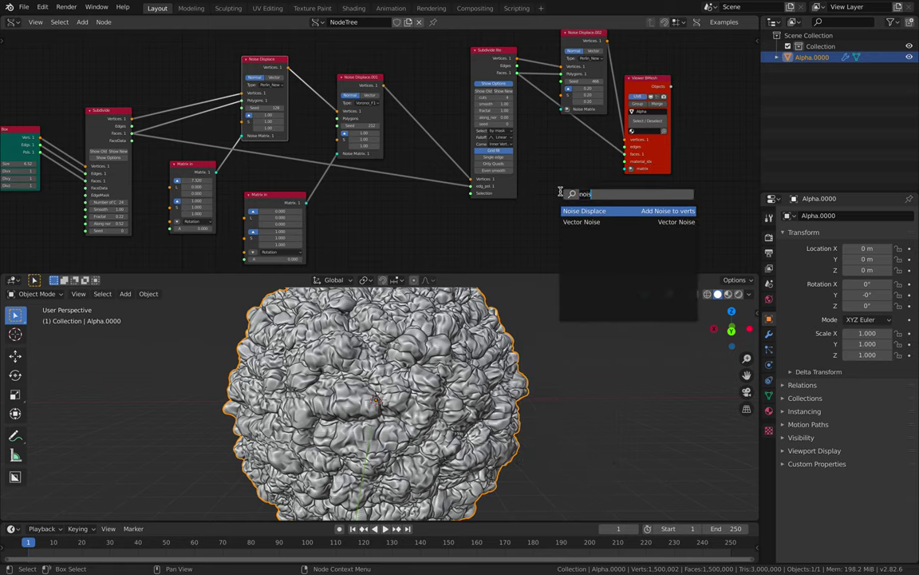
key("BackSpace")
key("BackSpace")
key("BackSpace")
key("BackSpace")
type("turbu")
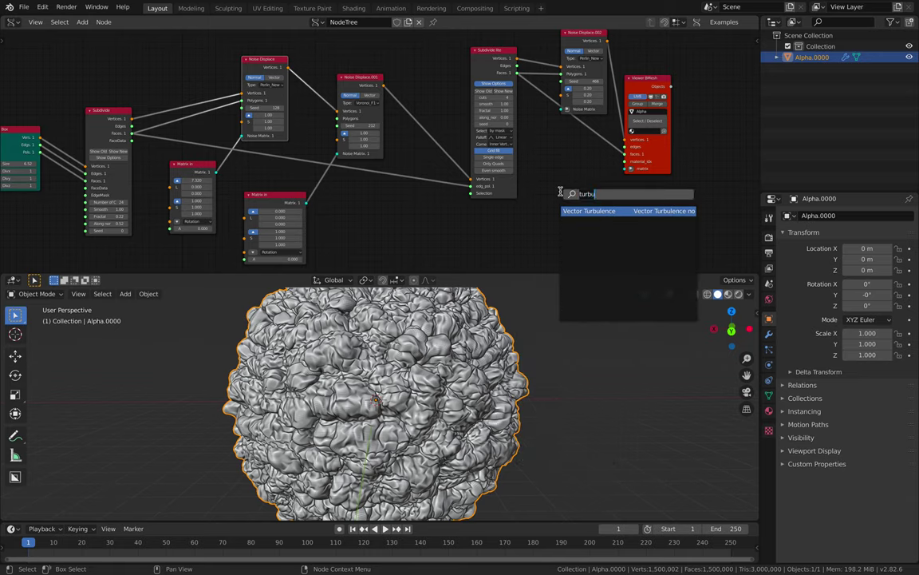
Search the available nodes for "noise" and "vector noi", and close the search without adding a node.
key("BackSpace")
key("BackSpace")
key("BackSpace")
key("BackSpace")
key("BackSpace")
type("noise")
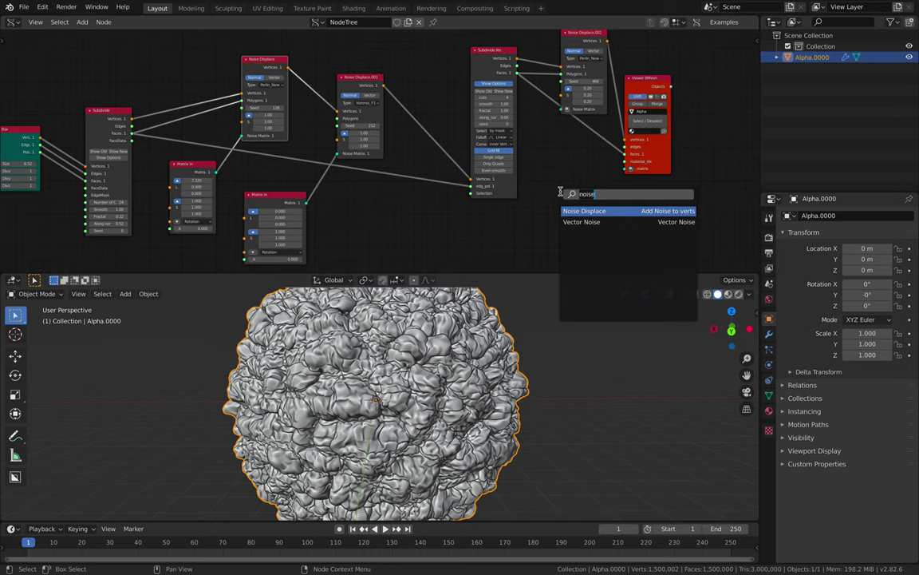
key("BackSpace")
key("BackSpace")
type("ec")
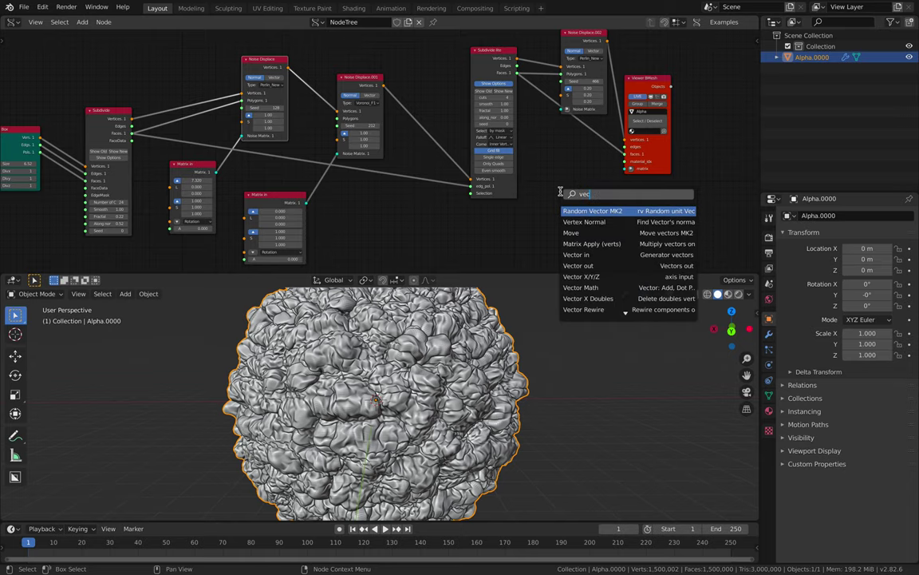
type("tor noi")
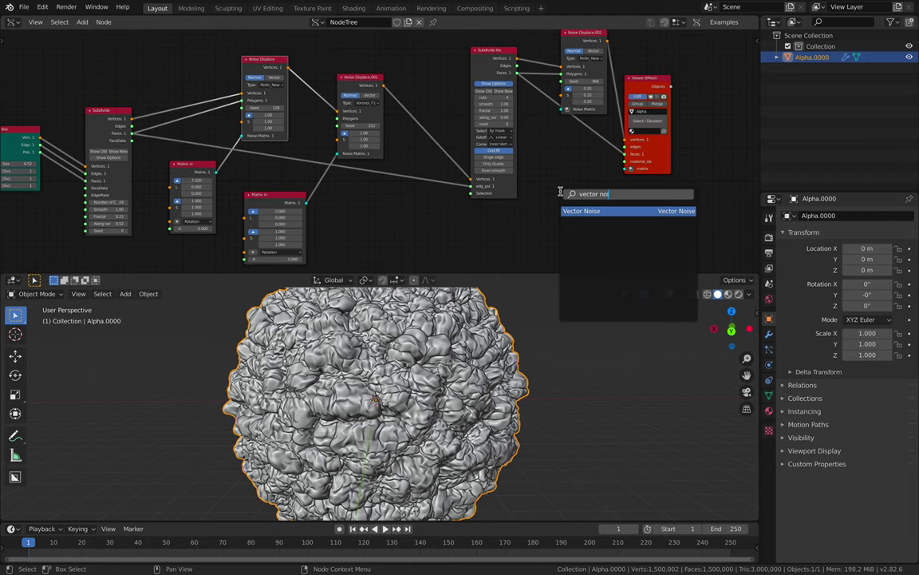
key("Escape")
Inspect the stone from other angles and enlarge the node editor further to fit the whole node tree.
middle_click_drag(560, 162, 567, 151)
middle_click_drag(423, 390, 439, 386)
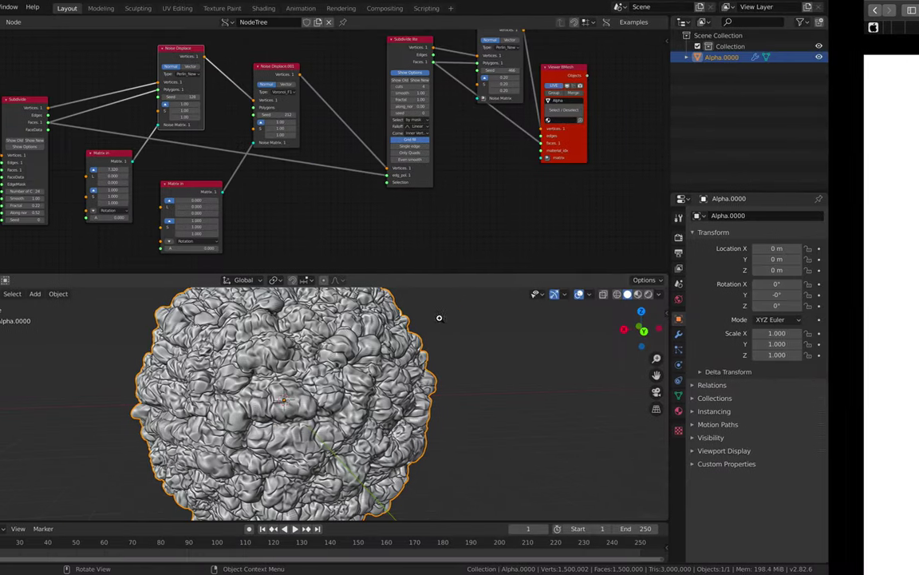
middle_click_drag(458, 363, 444, 377)
scroll(434, 373, "down", 2)
middle_click_drag(357, 201, 400, 199)
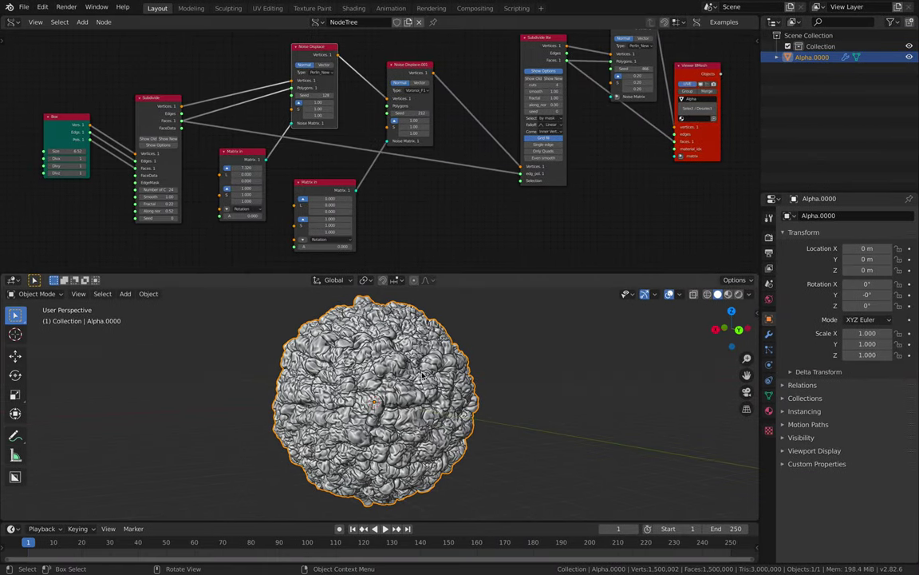
middle_click_drag(423, 234, 414, 249)
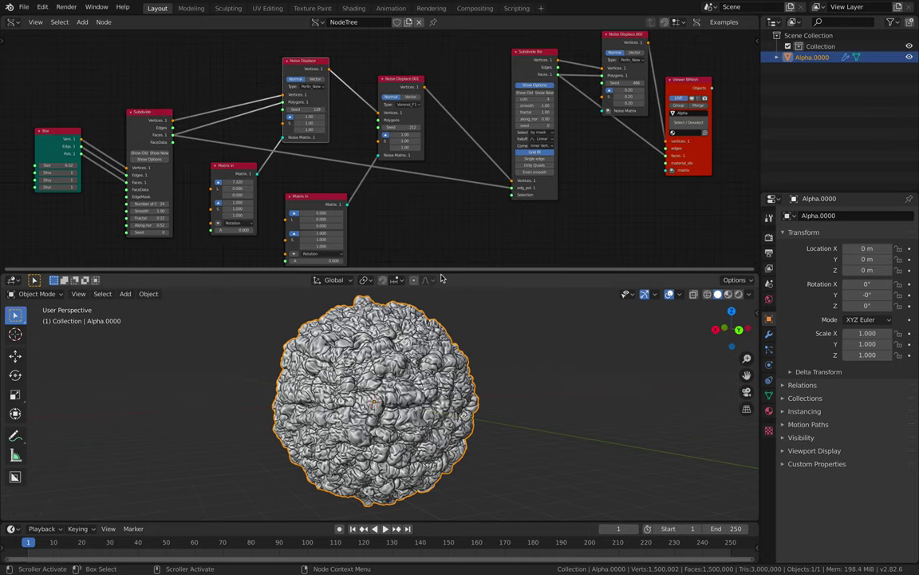
left_click_drag(442, 271, 448, 323)
middle_click_drag(435, 261, 437, 257)
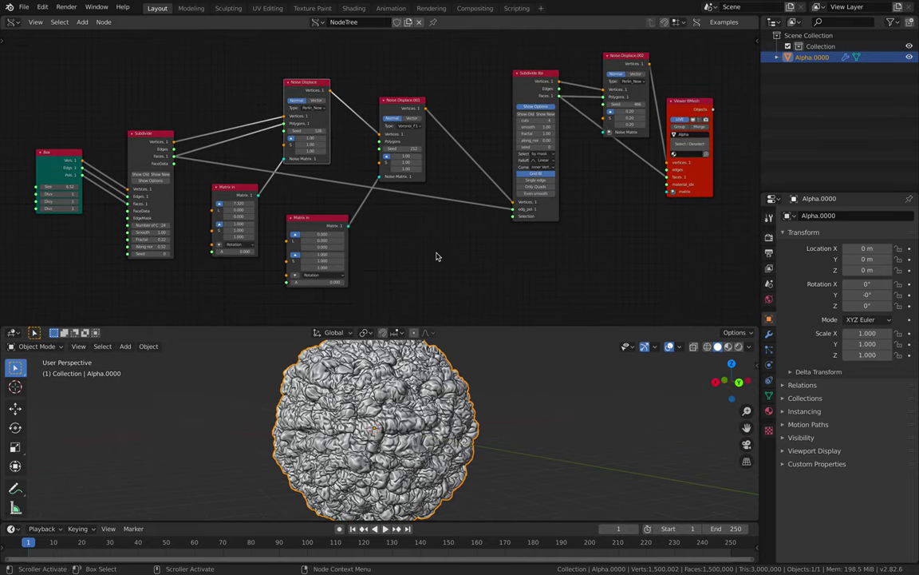
Reposition the Box and Subdivide nodes at the start of the node tree.
scroll(437, 256, "up", 1)
middle_click_drag(69, 158, 180, 146)
mouse_move(124, 144)
left_mouse_down()
mouse_move(123, 136)
mouse_move(119, 147)
left_mouse_up()
left_click_drag(236, 123, 217, 109)
Widen the Subdivide node and set its Number of Cuts to 12.
scroll(275, 157, "up", 2)
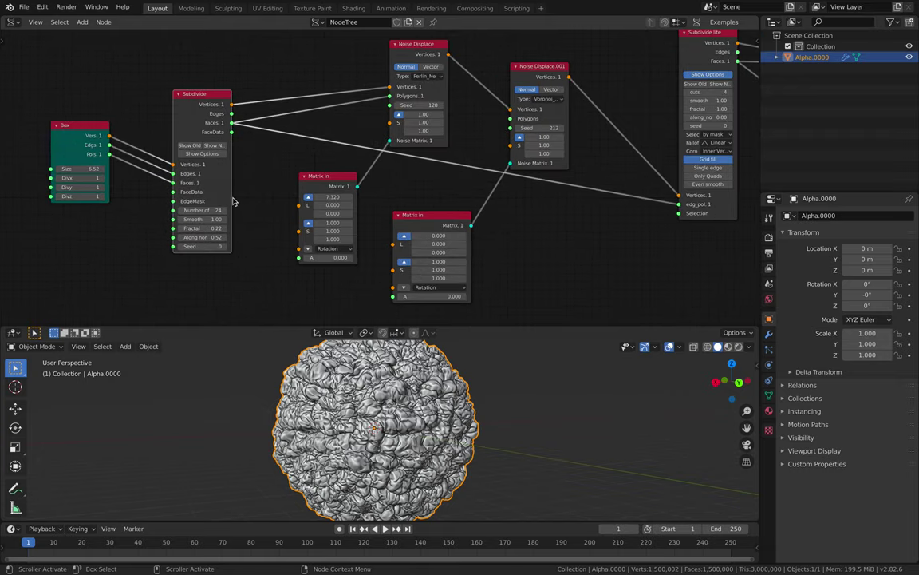
left_click_drag(232, 197, 246, 197)
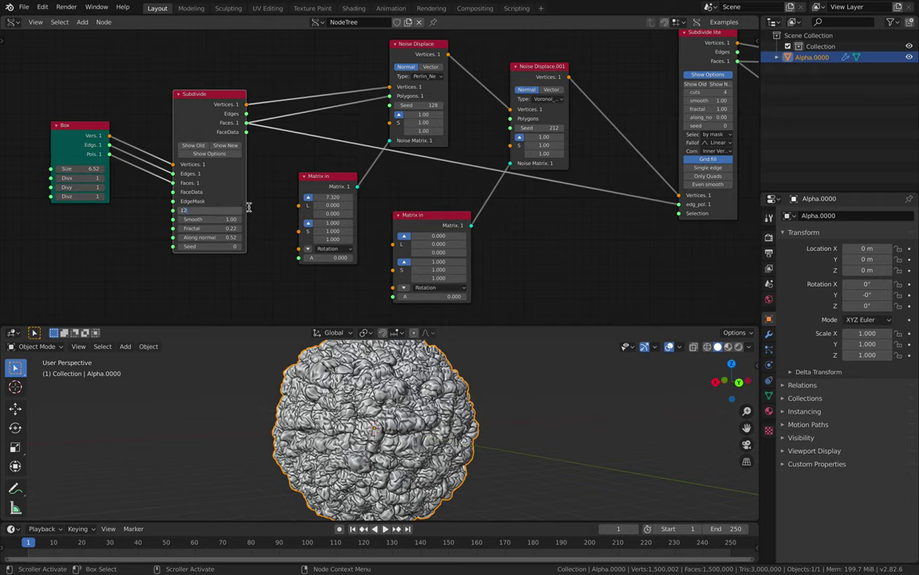
key("Return")
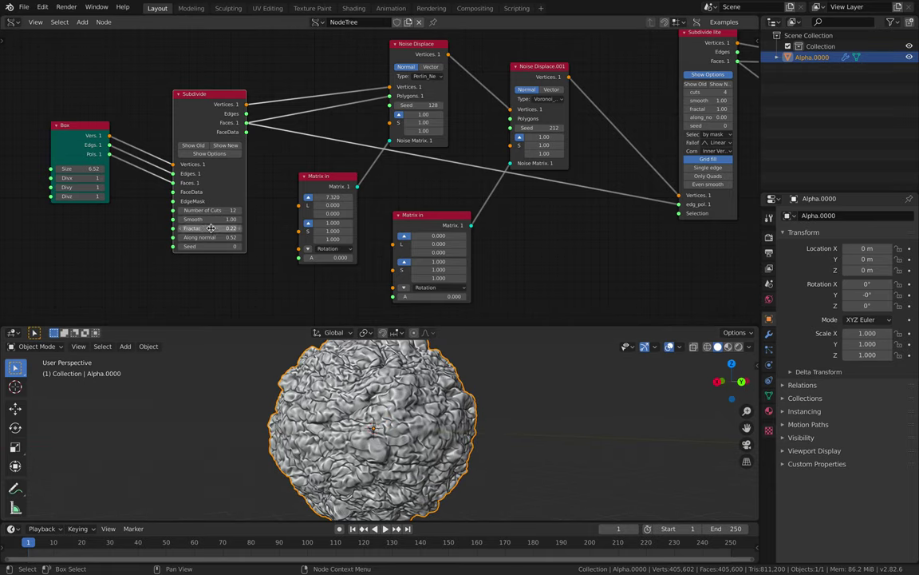
Rearrange the Subdivide, Noise Displace and Noise Displace.001 nodes in the node tree.
left_click_drag(203, 117, 188, 110)
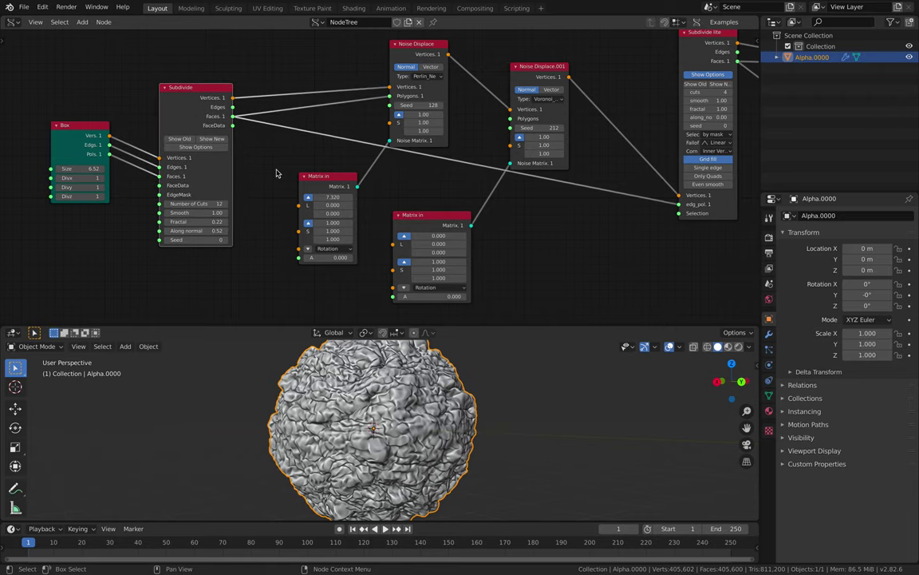
middle_click_drag(386, 57, 315, 75)
left_click_drag(342, 67, 319, 58)
left_click_drag(469, 85, 420, 60)
middle_click_drag(479, 78, 391, 99)
left_click_drag(327, 85, 336, 85)
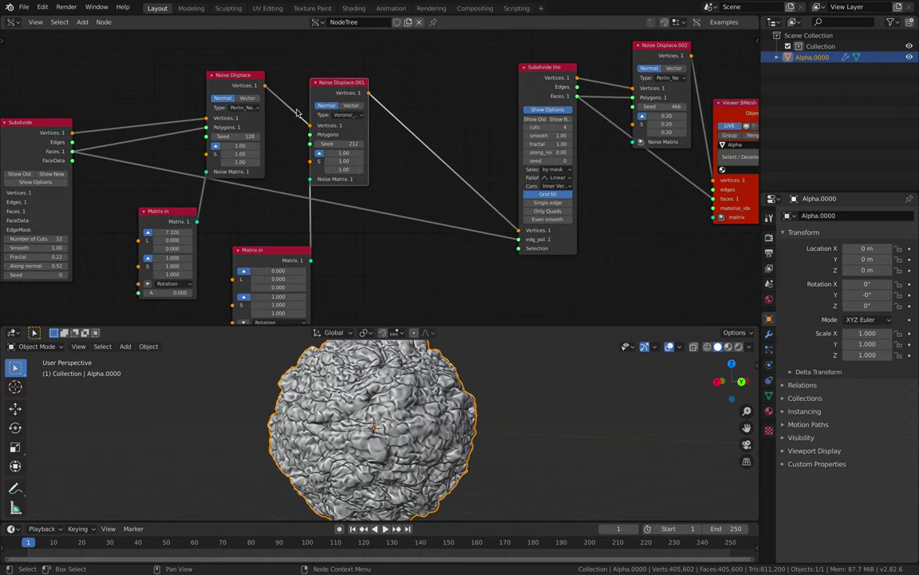
Rearrange the Subdivide lite, Noise Displace.002 and Viewer BMesh nodes at the end of the node tree.
middle_click_drag(472, 122, 476, 125)
left_click_drag(536, 91, 486, 97)
middle_click_drag(507, 120, 359, 116)
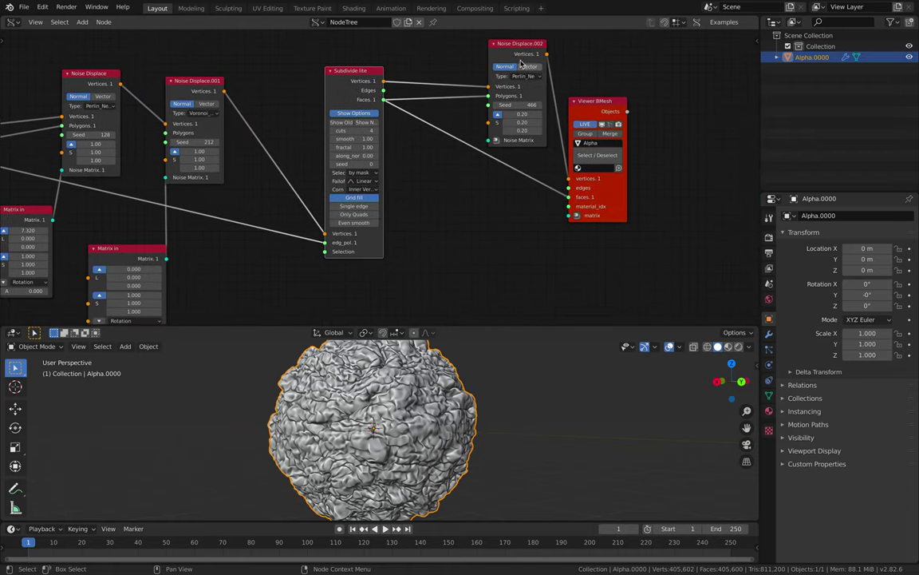
left_click_drag(518, 59, 490, 66)
left_click_drag(586, 114, 608, 121)
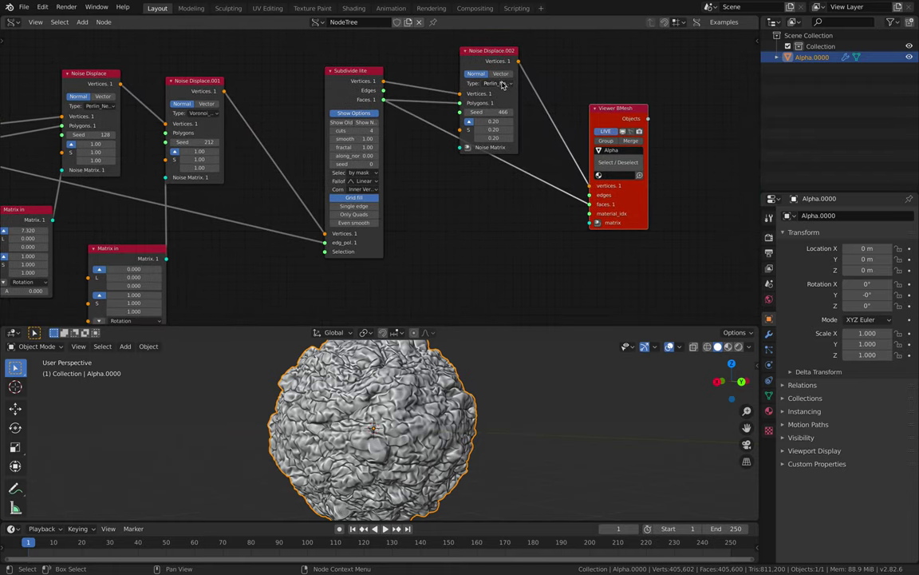
Change the noise type to Voronoi on Noise Displace.002, Voronoi_F2 on Noise Displace.001, and Voronoi_F3 on the first Noise Displace node.
left_click(498, 83)
left_click(497, 119)
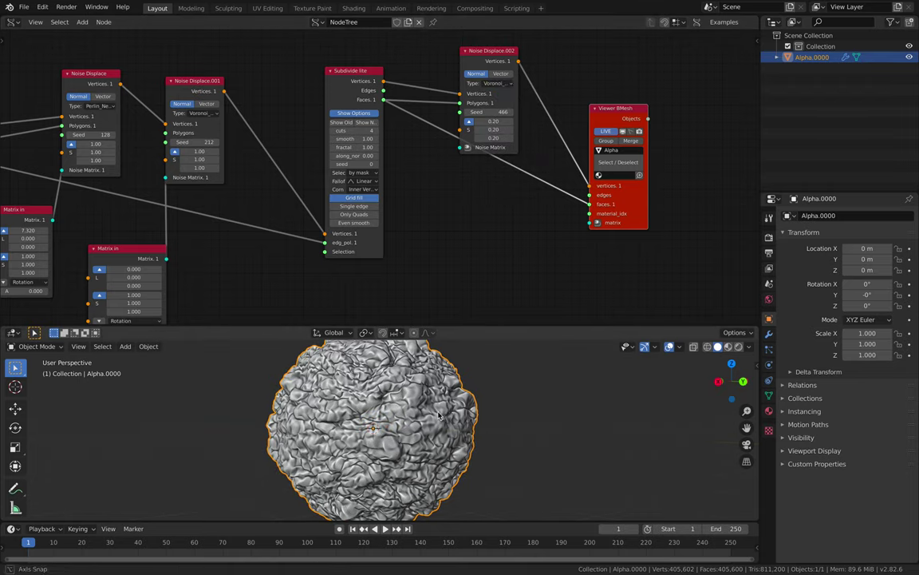
left_click(205, 112)
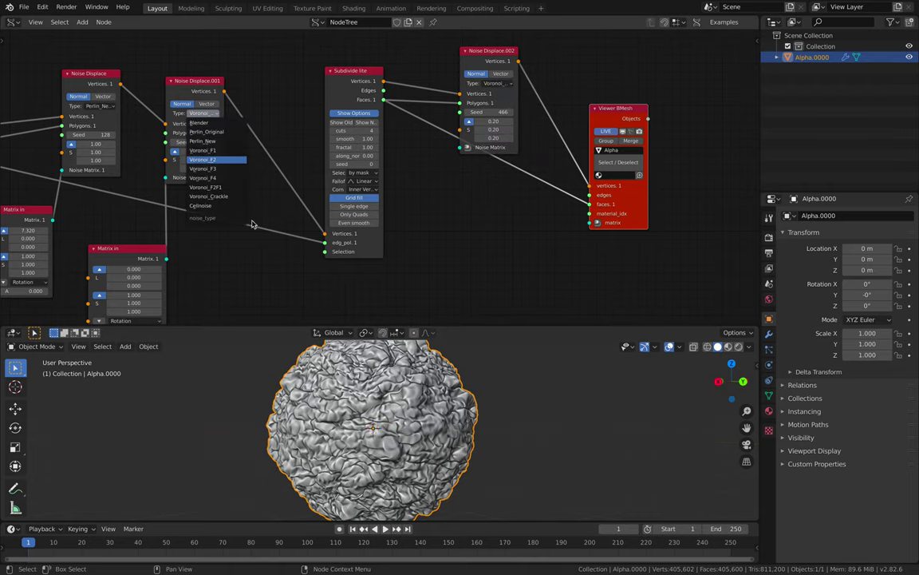
middle_click_drag(137, 130, 205, 128)
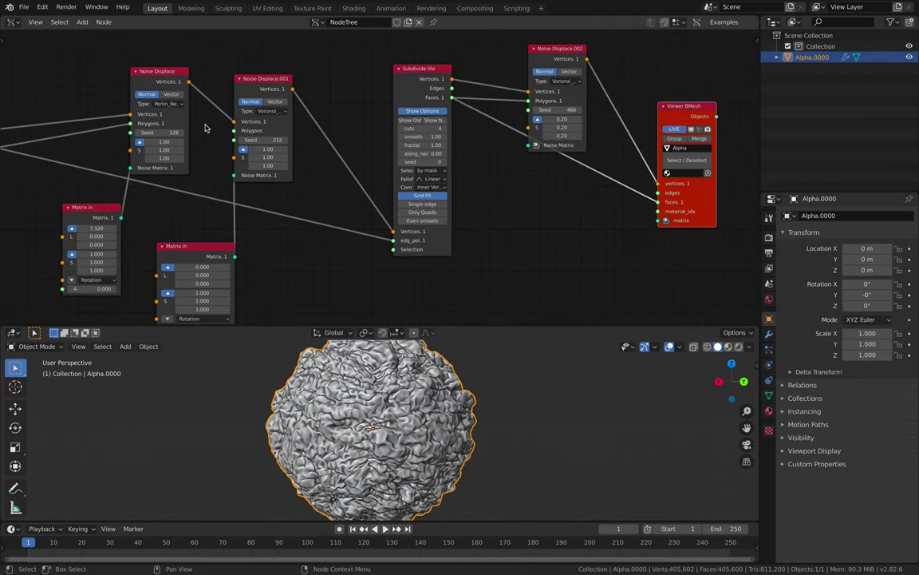
left_click(169, 105)
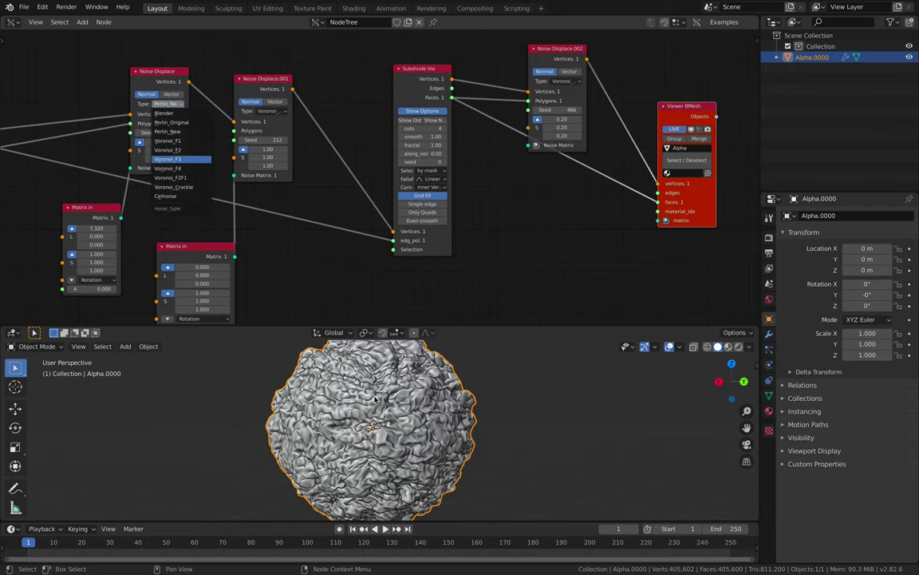
Move the Subdivide lite, Noise Displace.002 and Viewer BMesh nodes to tidy the end of the node tree.
middle_click_drag(391, 413, 365, 408)
middle_click_drag(384, 246, 353, 264)
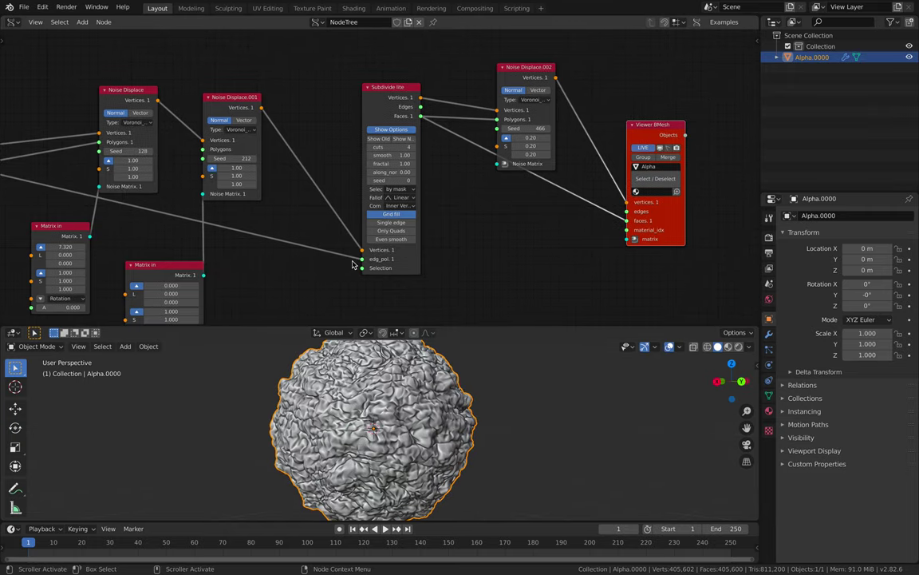
scroll(353, 264, "up", 2)
left_click_drag(381, 73, 326, 87)
left_click_drag(554, 67, 518, 53)
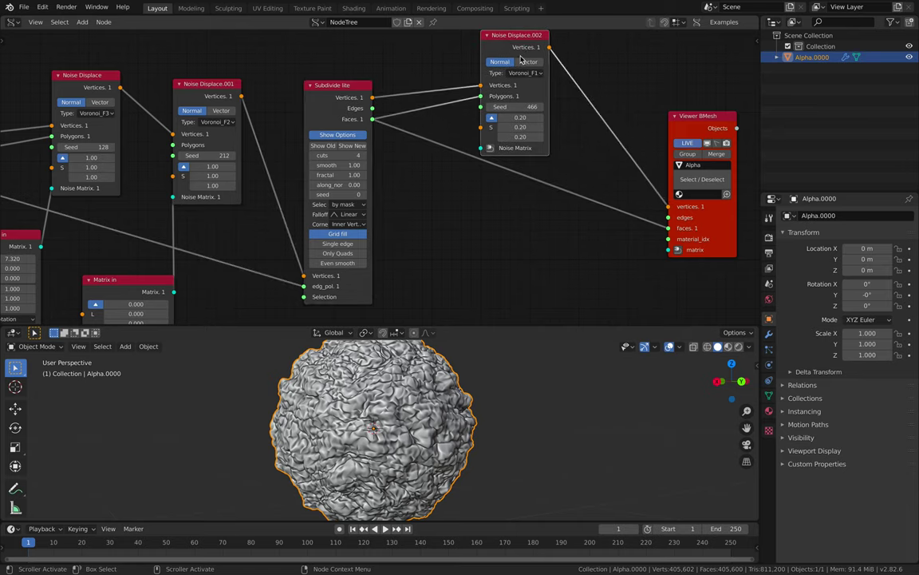
left_click_drag(685, 117, 626, 133)
middle_click_drag(361, 412, 414, 425)
scroll(431, 452, "down", 1)
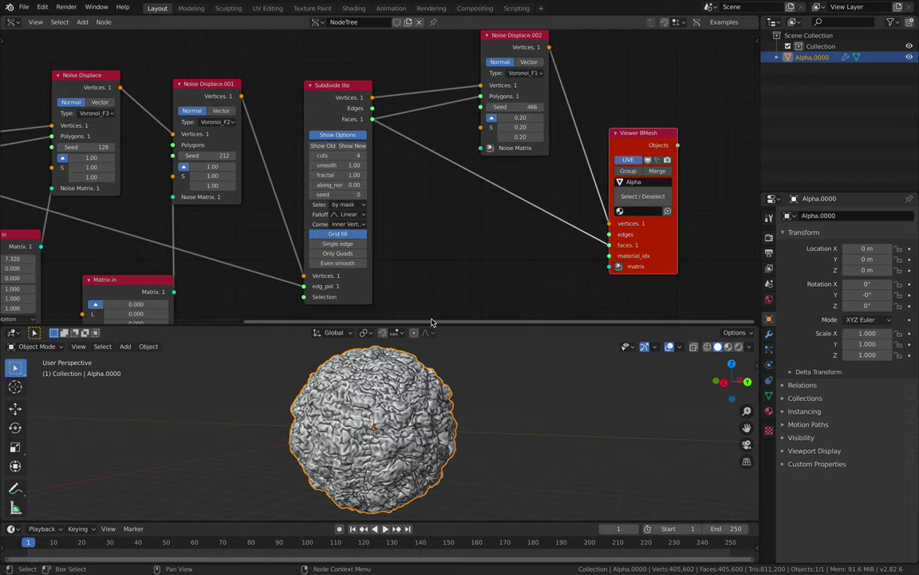
Enlarge the 3D viewport showing the stone by shrinking the node editor slightly.
middle_click_drag(447, 351, 448, 415)
key("shift+a")
scroll(399, 415, "up", 1)
scroll(417, 228, "down", 1)
middle_click_drag(462, 219, 493, 201)
left_click_drag(498, 324, 496, 302)
Switch to the web browser to glance at the article on Parasite's scholar stone and return to Blender.
key("ctrl+Right")
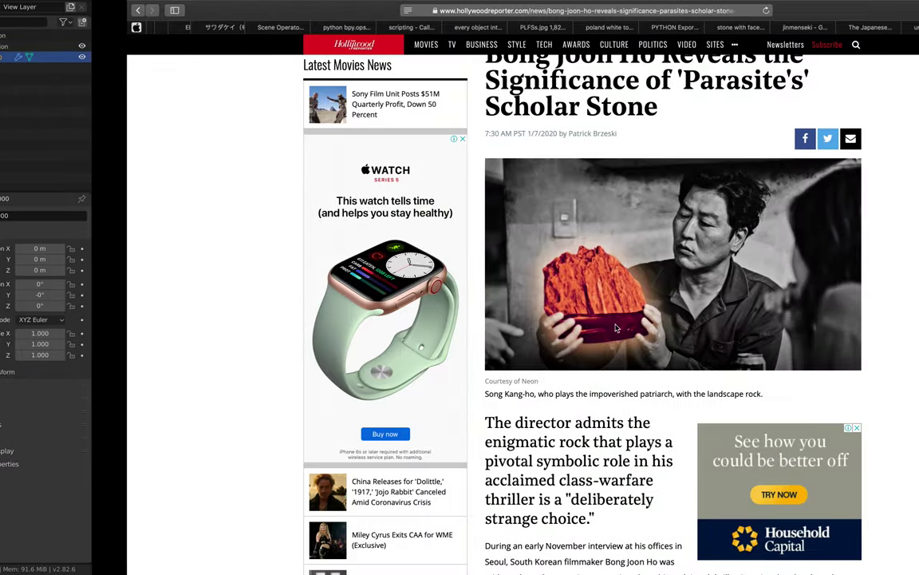
key("ctrl+Left")
key("ctrl+Left")
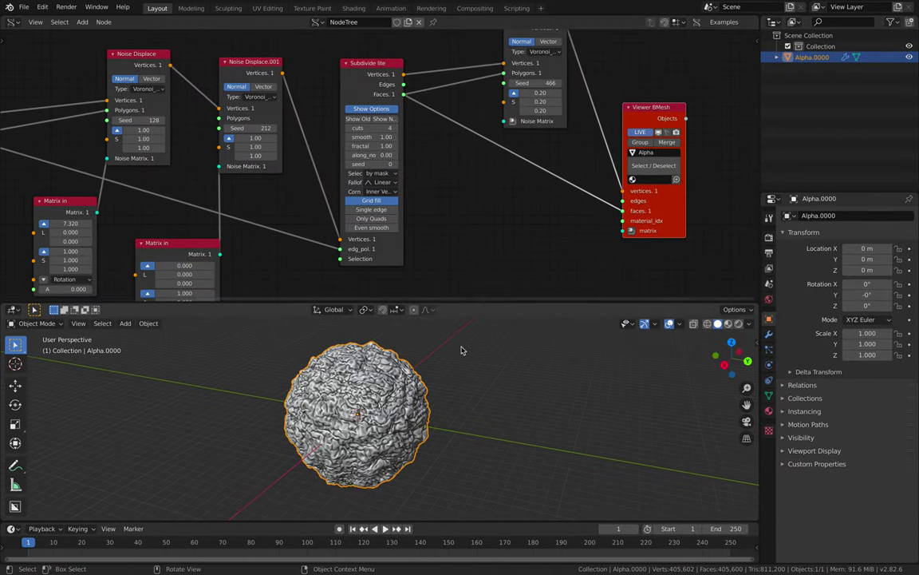
Examine the stone's Subdivision Surface modifier and the available modifier types, and review the stone and its node tree.
left_click(768, 333)
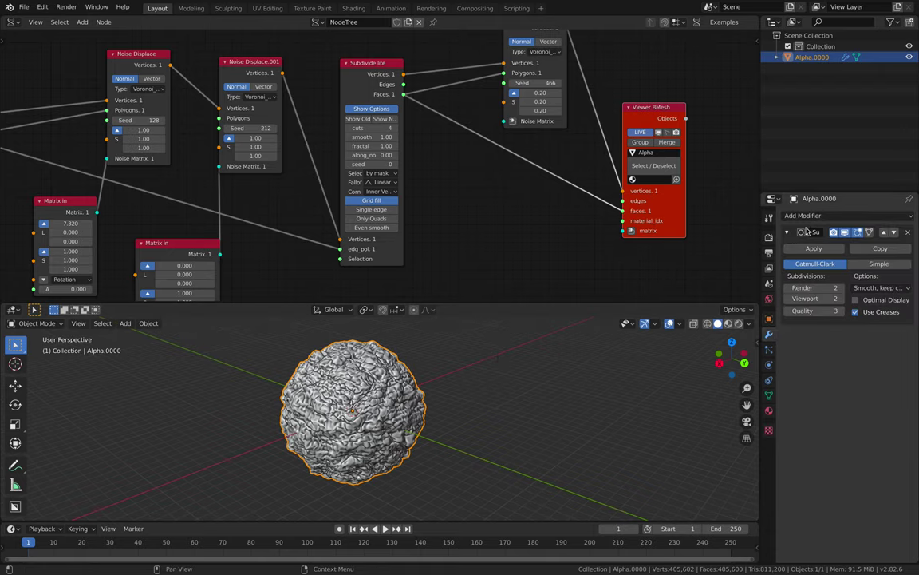
left_click(825, 222)
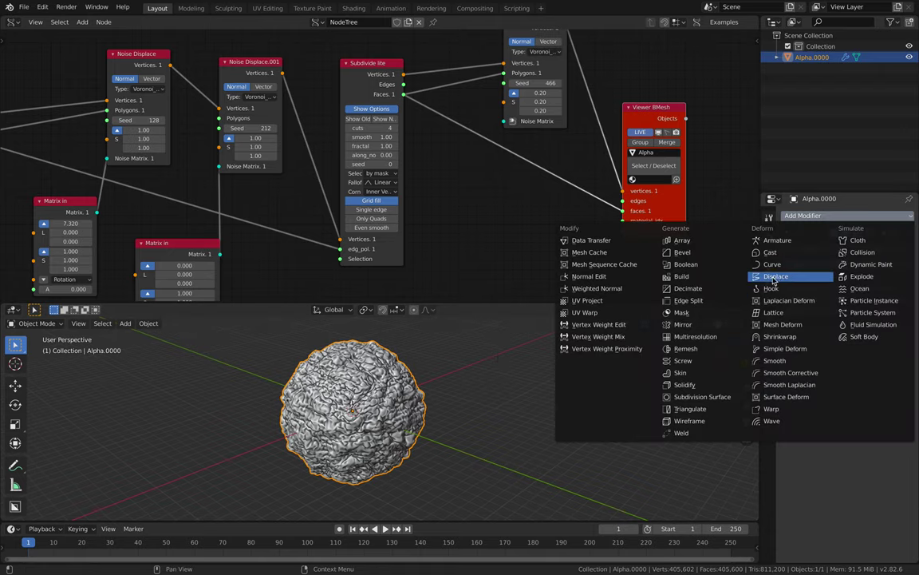
middle_click_drag(475, 403, 490, 396)
scroll(490, 396, "up", 1)
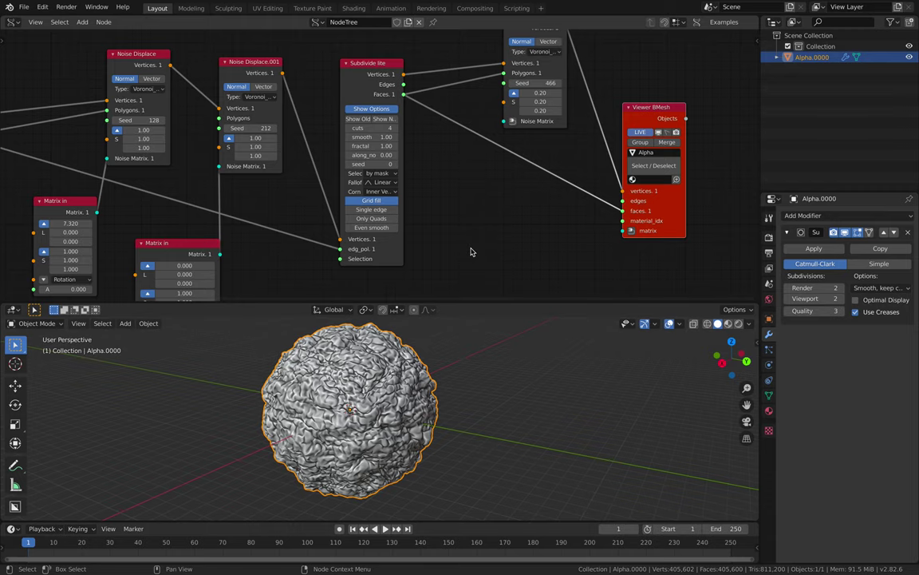
middle_click_drag(473, 226, 568, 238)
scroll(488, 229, "down", 2)
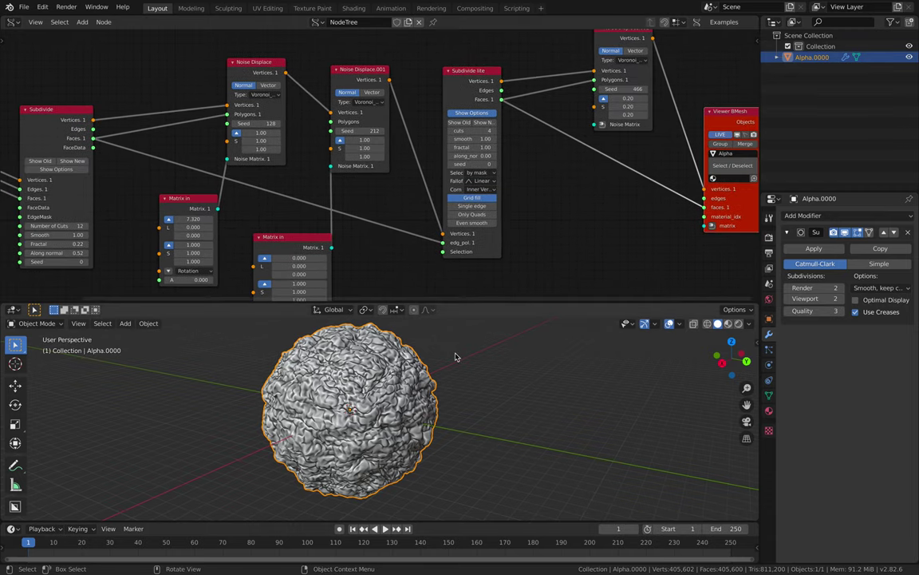
middle_click_drag(456, 355, 366, 369)
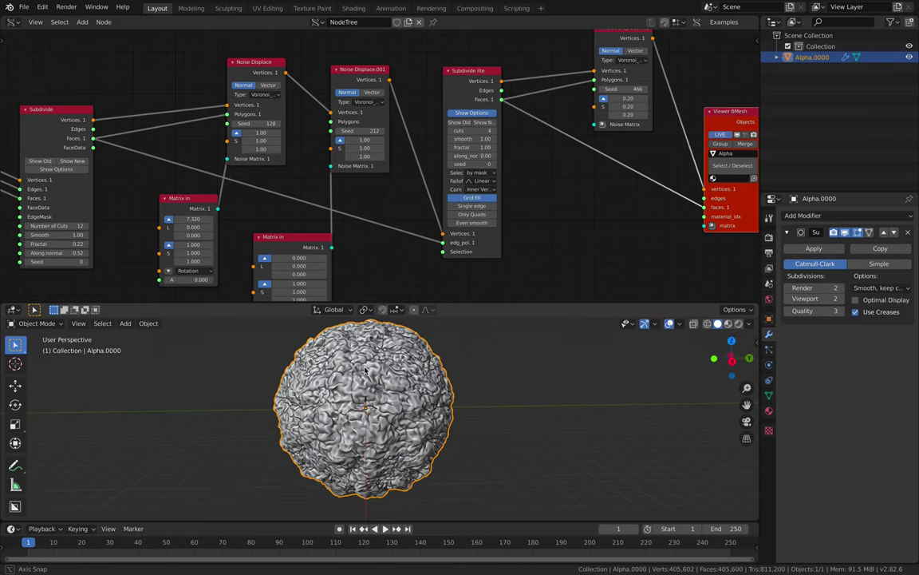
Open the recent file metaphorical_stone_004.blend without saving the current one, and view its stone from several sides.
left_click(25, 8)
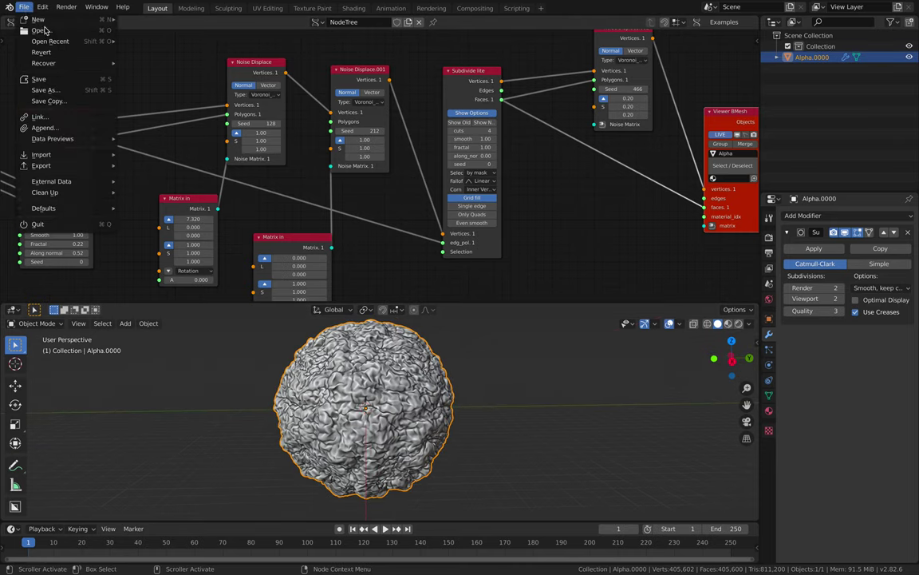
mouse_move(62, 42)
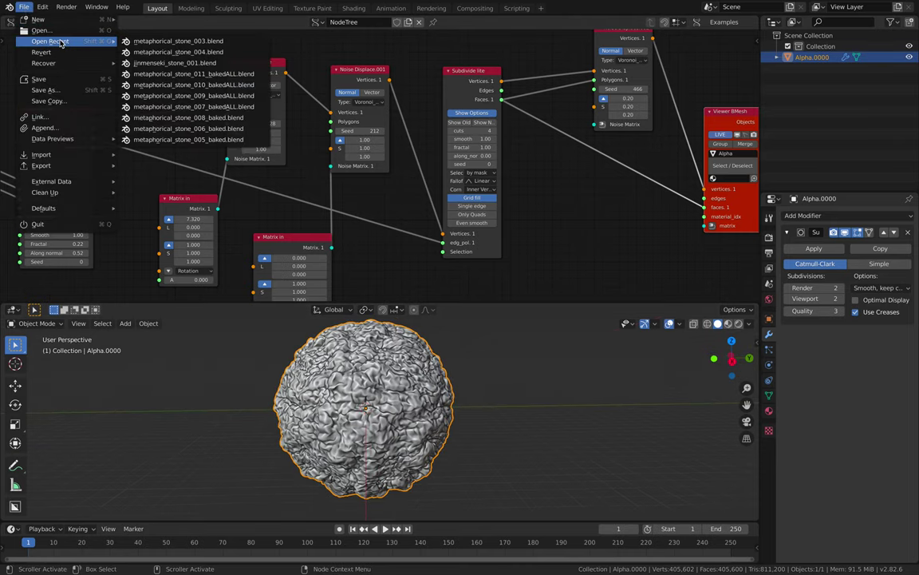
left_click(152, 51)
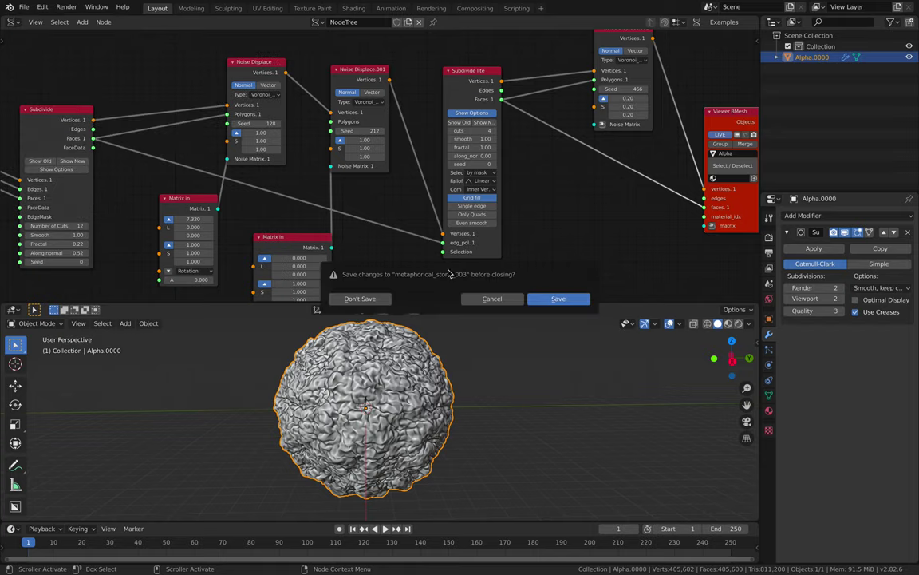
left_click(387, 300)
middle_click_drag(405, 312, 506, 331)
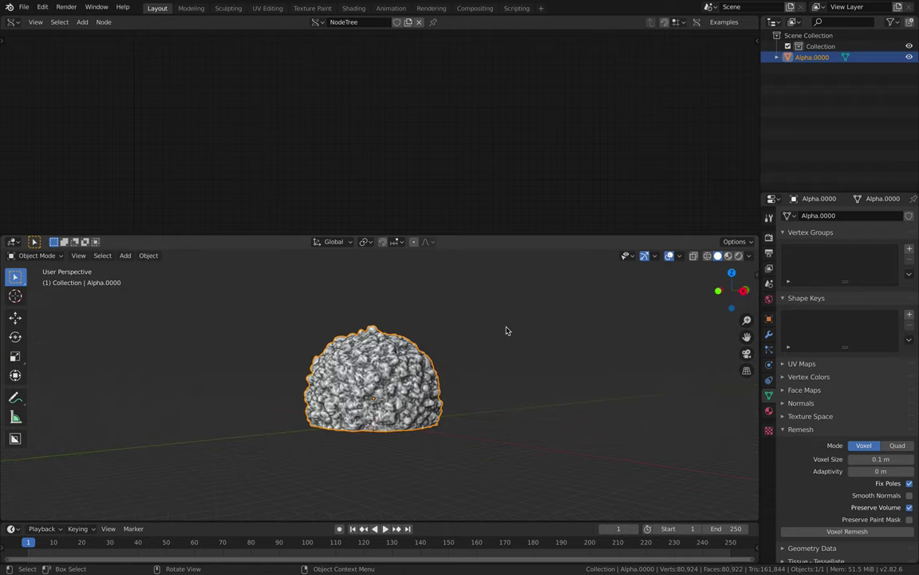
middle_click_drag(471, 364, 410, 446)
mouse_move(319, 456)
middle_mouse_down()
mouse_move(449, 455)
mouse_move(423, 405)
mouse_move(460, 369)
middle_mouse_up()
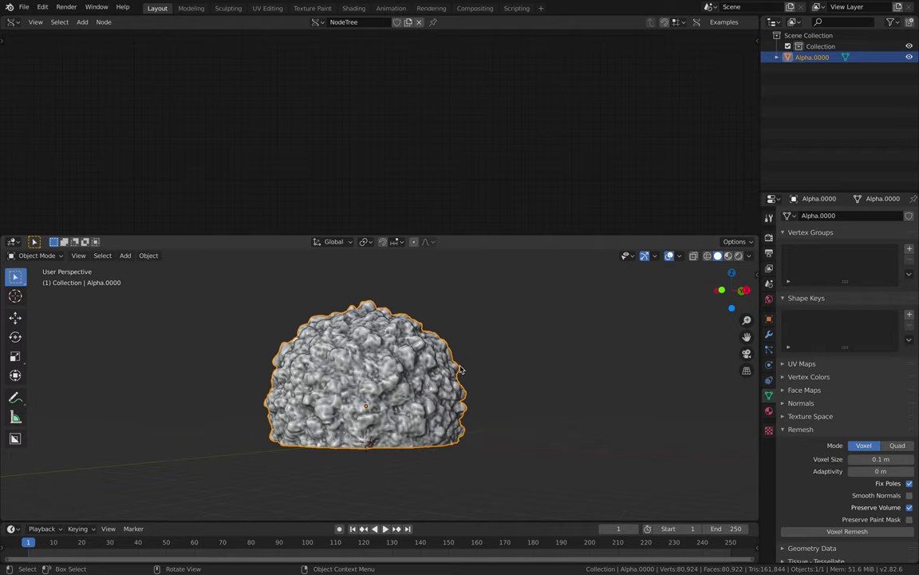
left_click(848, 531)
middle_click_drag(550, 385, 536, 403)
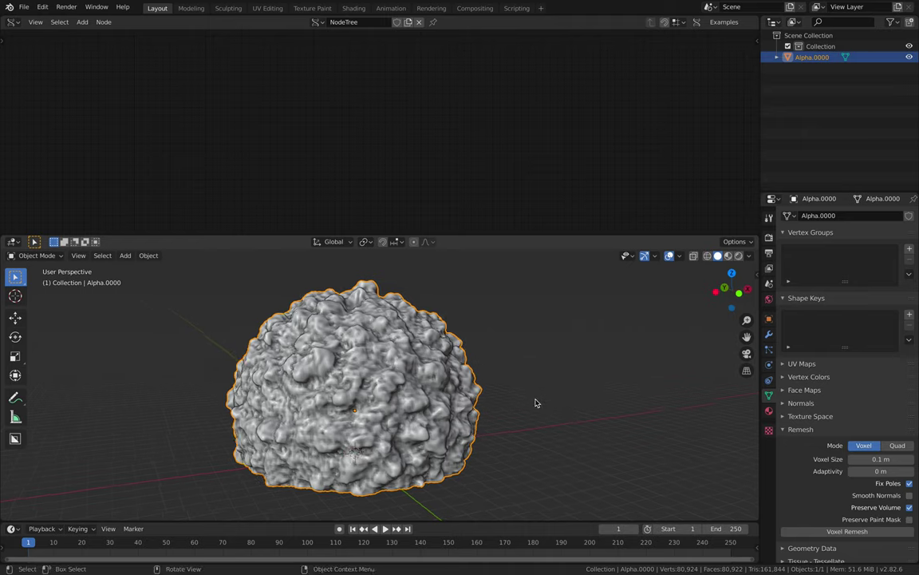
middle_click_drag(473, 372, 451, 375)
Open the recent file metaphorical_stone_008_baked.blend without saving, and view the stone on its base.
left_click(23, 7)
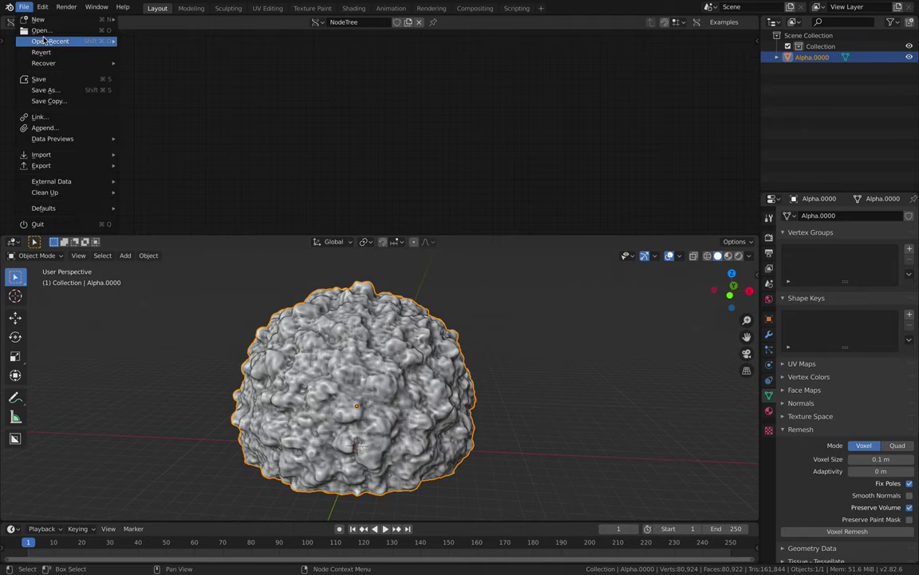
mouse_move(45, 40)
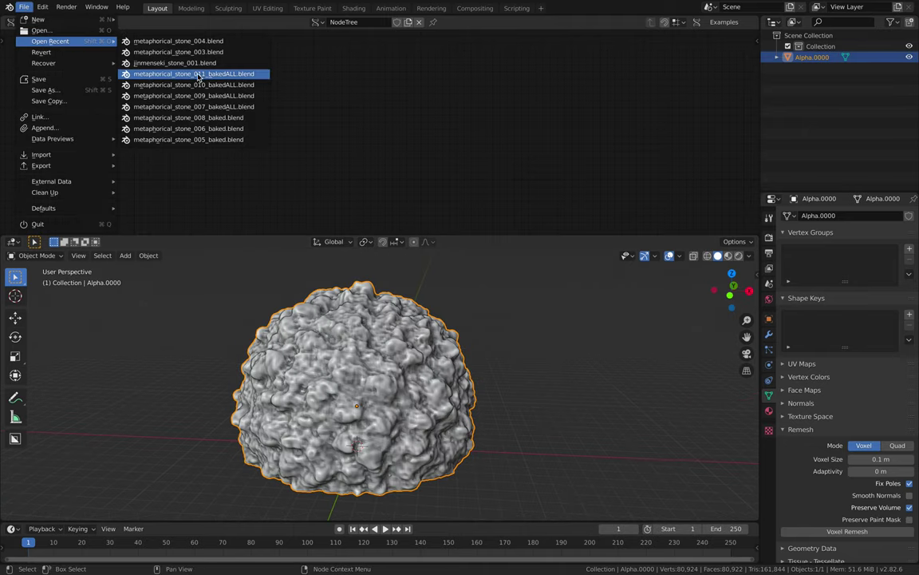
left_click(216, 116)
left_click(389, 301)
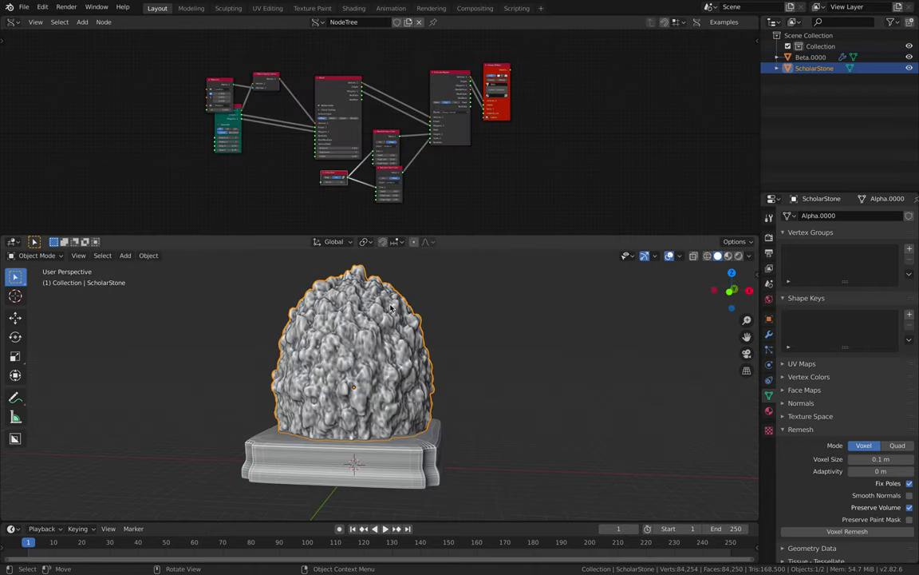
middle_click_drag(390, 307, 411, 367)
middle_click_drag(404, 312, 471, 354)
Select the base object Beta.0000 under the stone and enlarge the node editor holding its node tree.
left_click(433, 440)
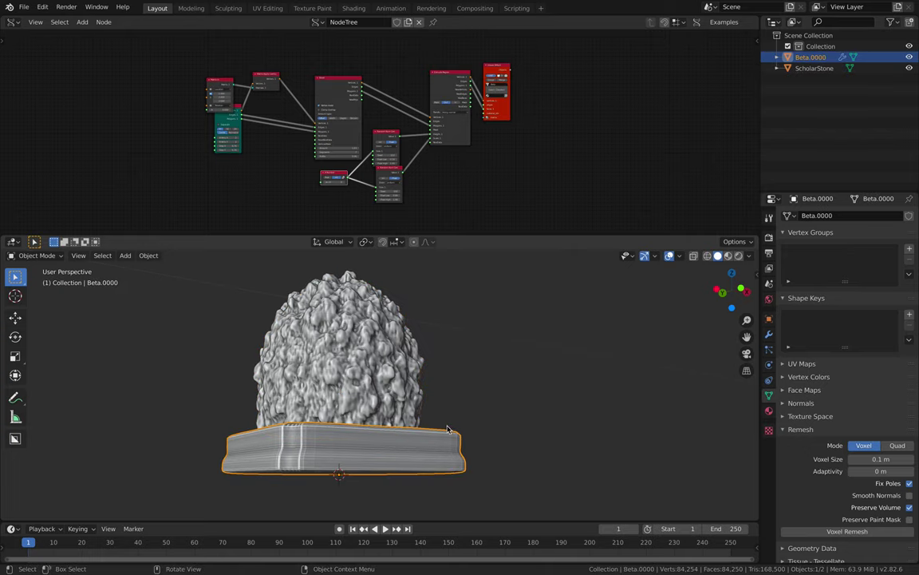
middle_click_drag(447, 429, 428, 450)
middle_click_drag(355, 454, 317, 449)
scroll(285, 186, "up", 1)
scroll(284, 189, "up", 2)
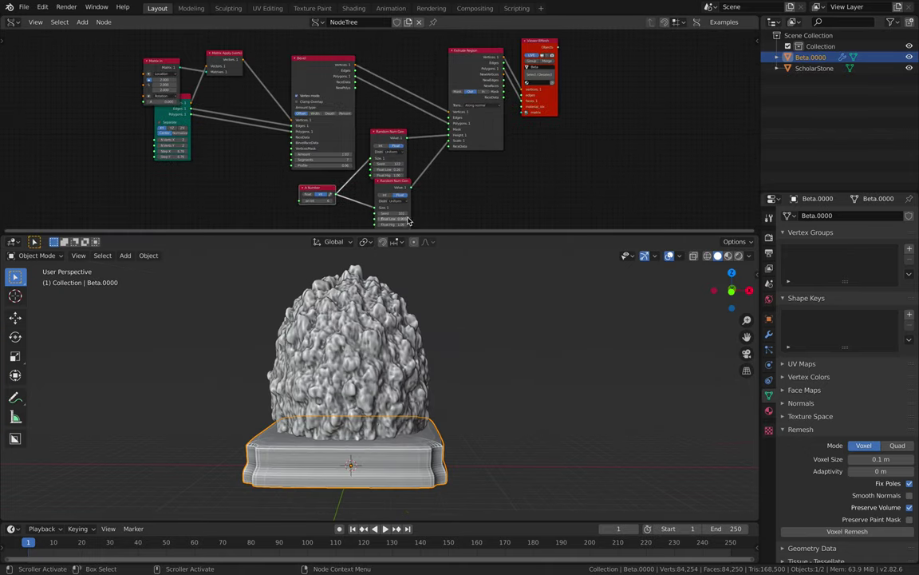
left_click_drag(460, 234, 459, 261)
middle_click_drag(446, 431, 466, 495)
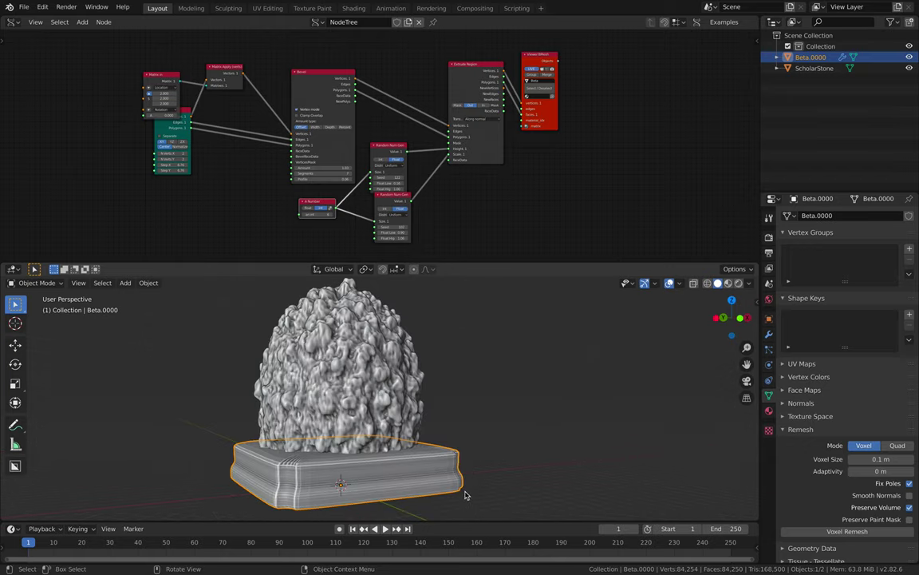
middle_click_drag(444, 459, 469, 481)
scroll(452, 227, "up", 3)
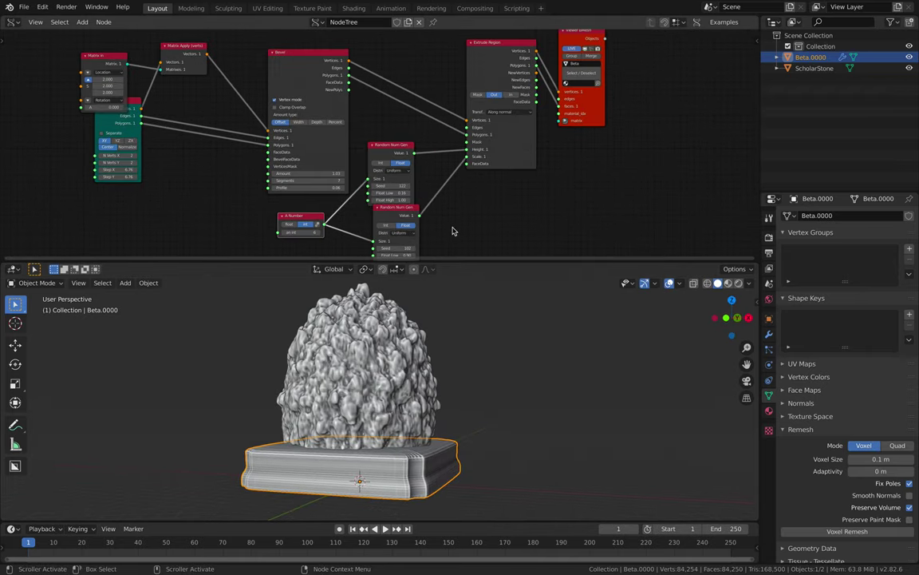
Move the Bevel node slightly up in the base's node tree.
left_click_drag(294, 85, 287, 72)
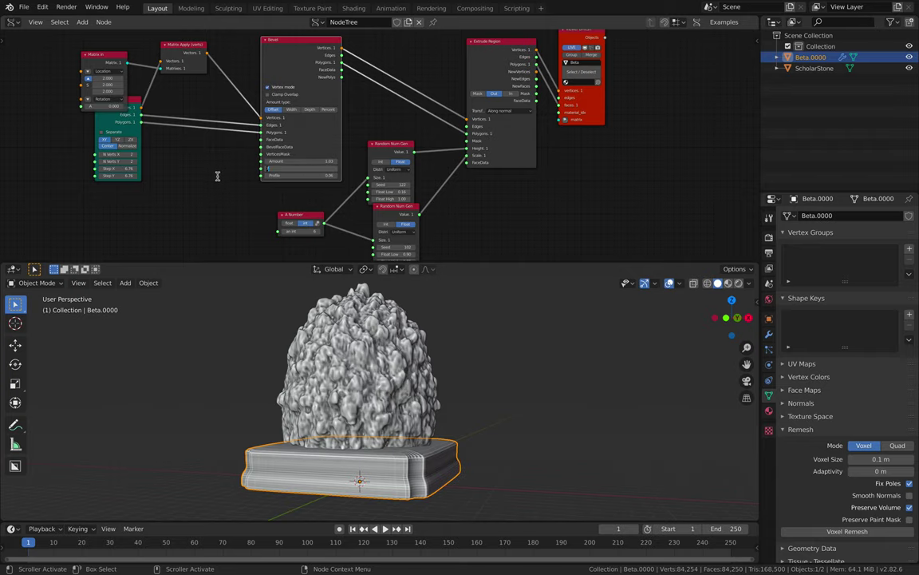
middle_click_drag(248, 230, 248, 199)
scroll(248, 199, "up", 2)
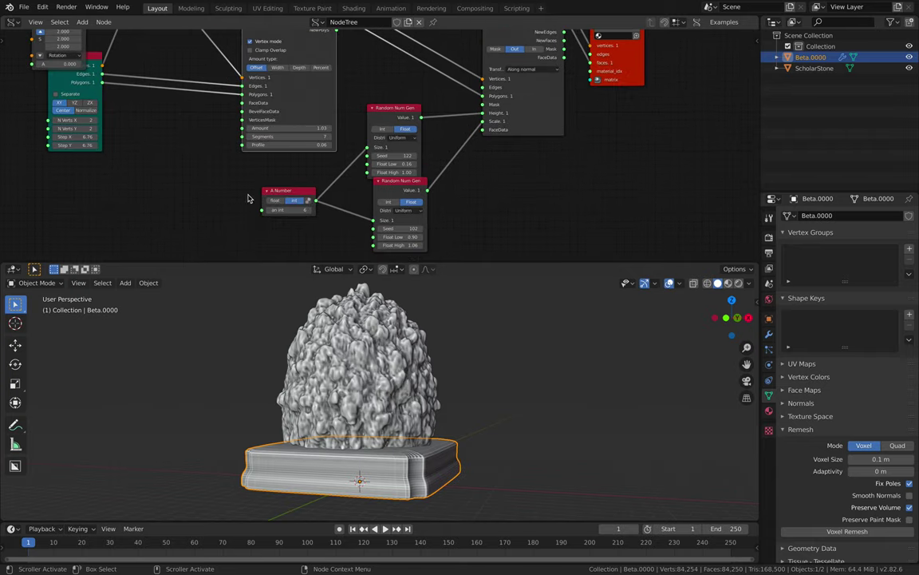
Try a smaller integer in the A Number node and step it back up to 6.
key("Return")
left_click(311, 211)
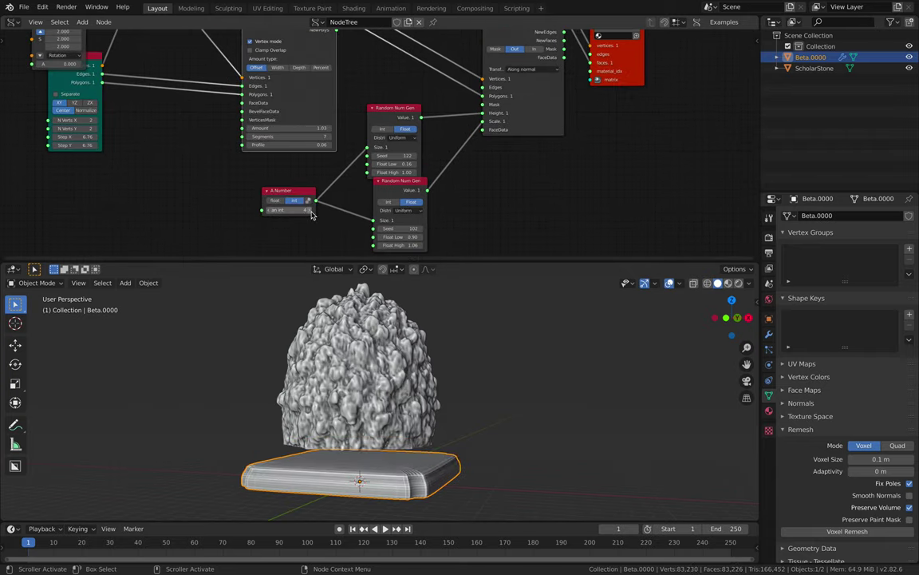
left_click(311, 211)
left_click(311, 213)
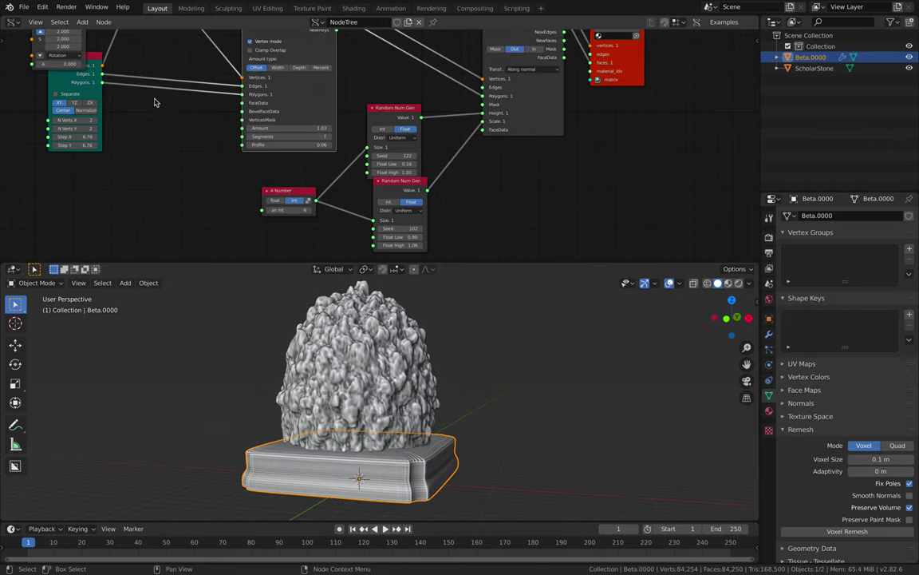
Spread out the Matrix in, Plane MK2 and Matrix Apply nodes at the start of the base's node tree.
key("Home")
left_click_drag(140, 70, 110, 55)
left_click_drag(177, 120, 158, 135)
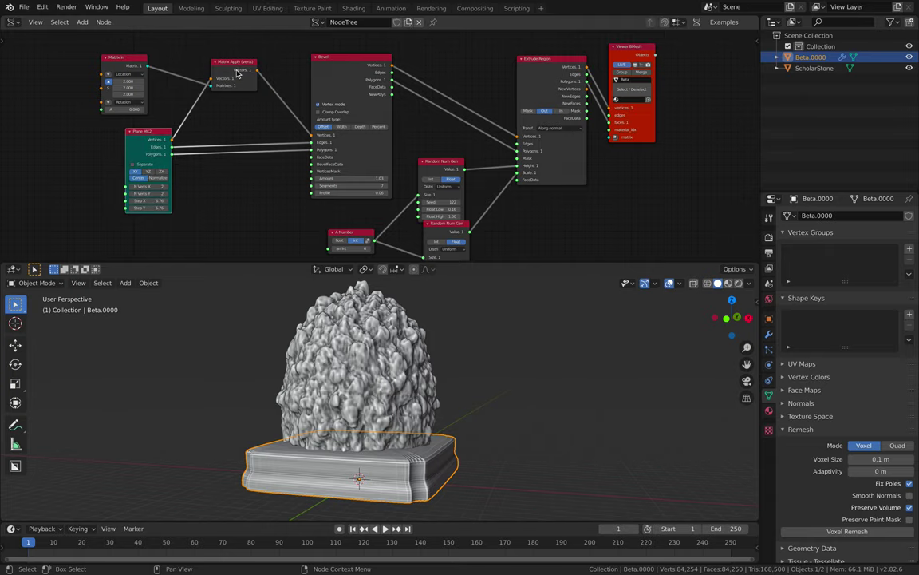
left_click_drag(220, 64, 209, 74)
Set the Bevel node's Segments to 3 and Amount to 0.91, and test other Profile values, keeping Profile at 0.00.
scroll(311, 176, "up", 3)
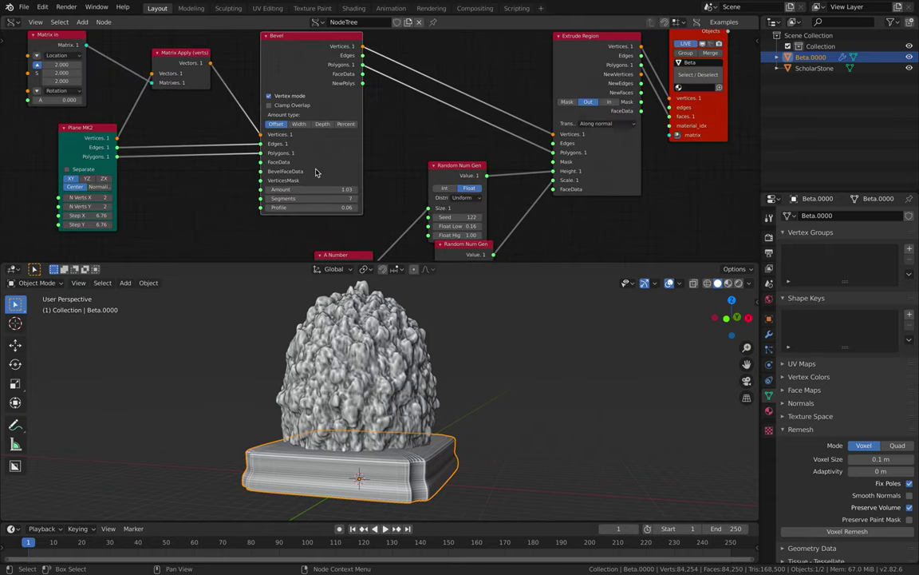
left_click(310, 193)
type("3")
key("Return")
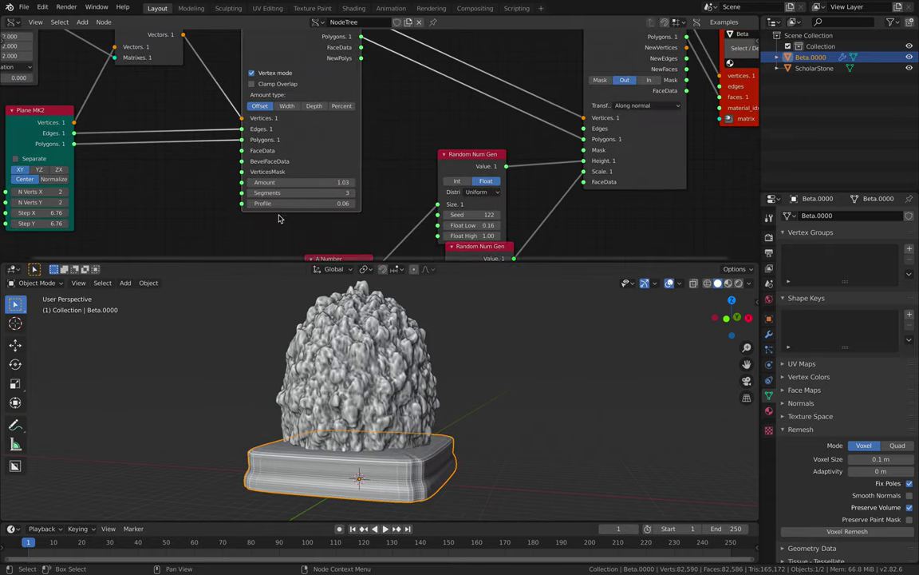
mouse_move(319, 183)
left_mouse_down()
mouse_move(386, 183)
mouse_move(307, 183)
mouse_move(455, 182)
mouse_move(301, 181)
left_mouse_up()
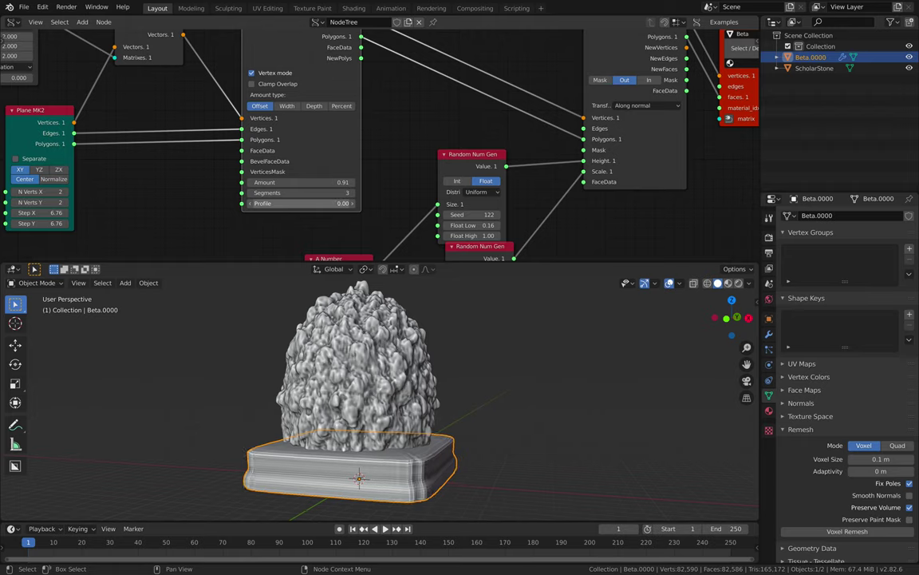
middle_click_drag(403, 329, 479, 409)
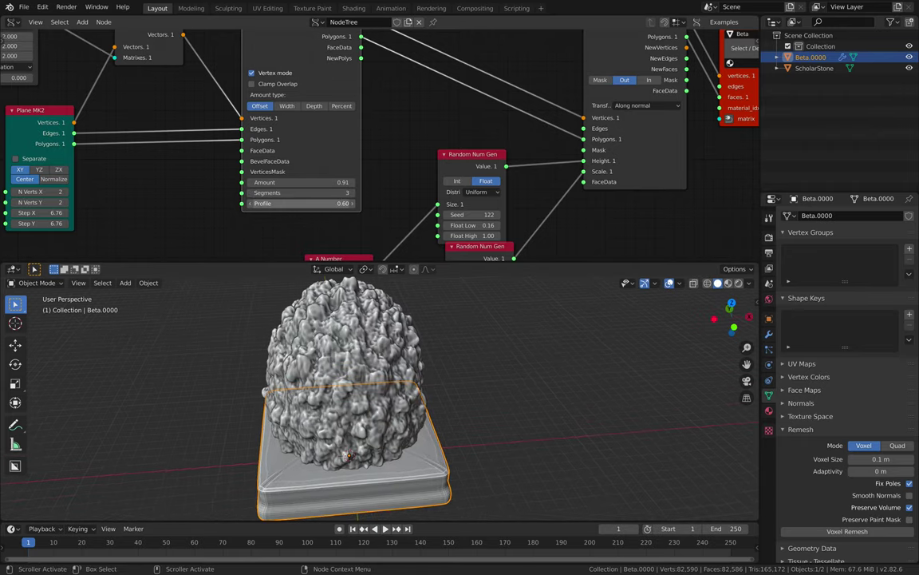
right_click(409, 412)
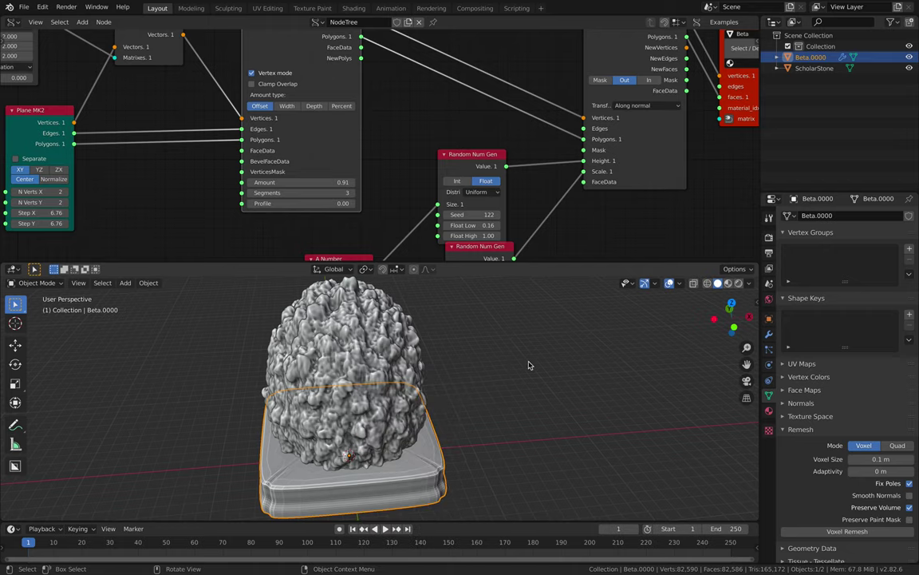
Raise the Bevel node's Segments to 6 and inspect the base's notched corners.
middle_click_drag(529, 365, 399, 343)
left_click(354, 193)
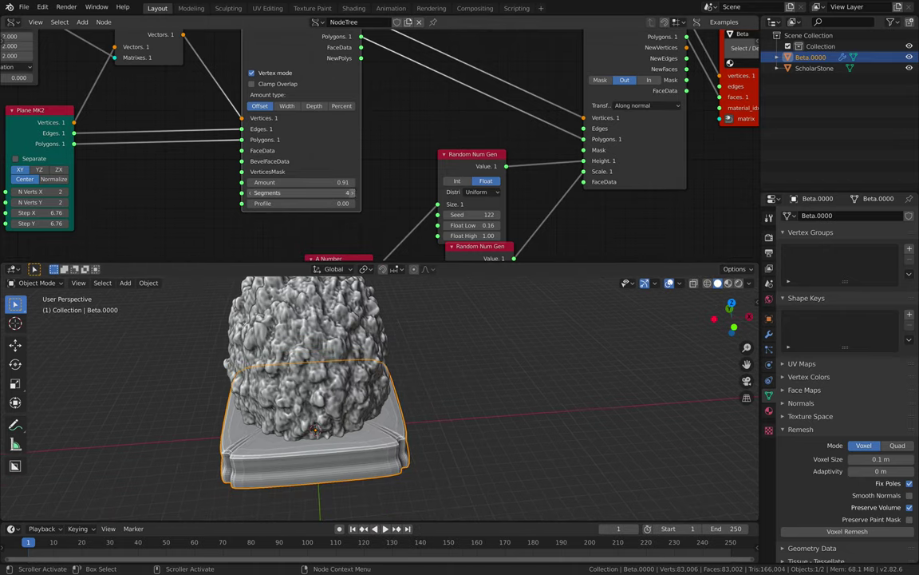
left_click(354, 193)
left_click(354, 193)
middle_click_drag(368, 311, 338, 353)
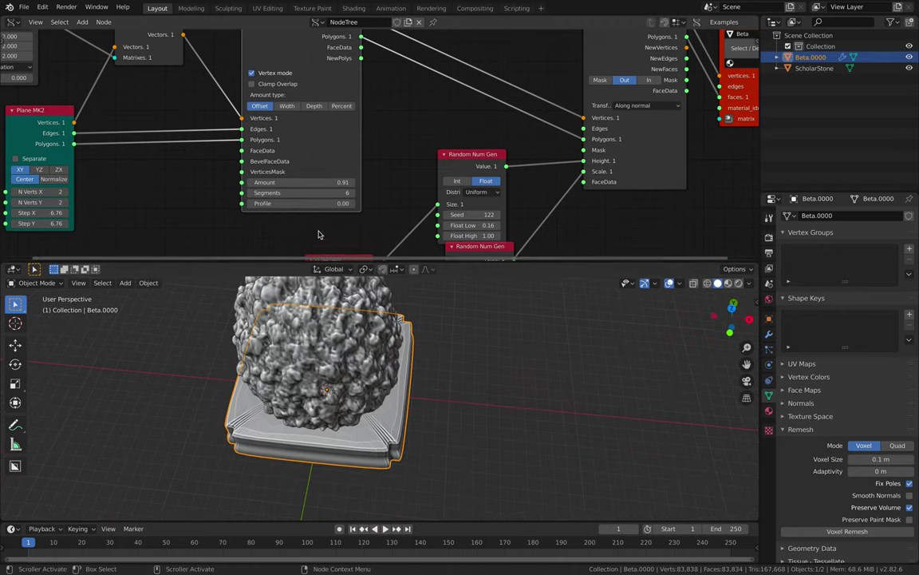
Set the Bevel node's Amount to 1.44, test its Profile at 1.00, and bring the Profile down to 0.01.
left_click_drag(338, 183, 387, 183)
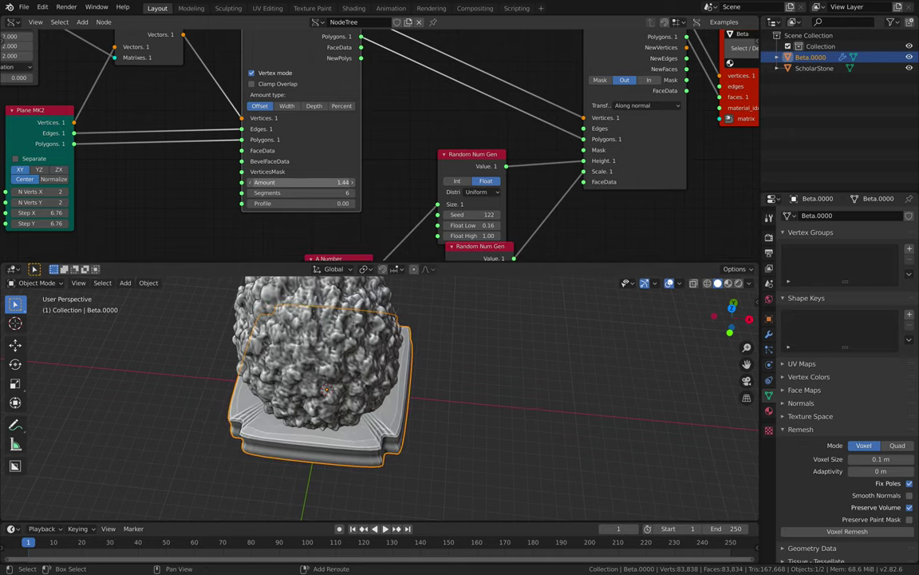
middle_click_drag(469, 442, 415, 375)
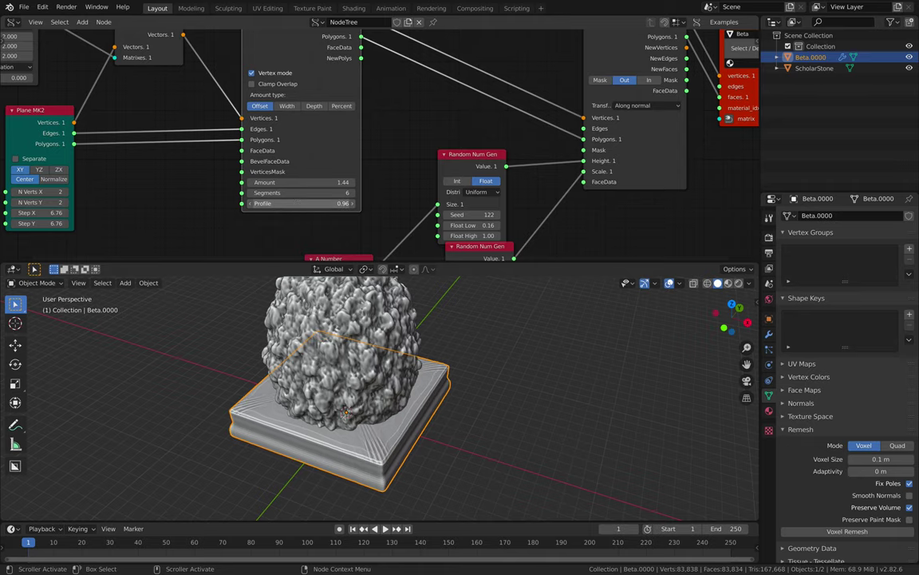
left_click_drag(304, 202, 319, 203)
middle_click_drag(373, 451, 392, 457)
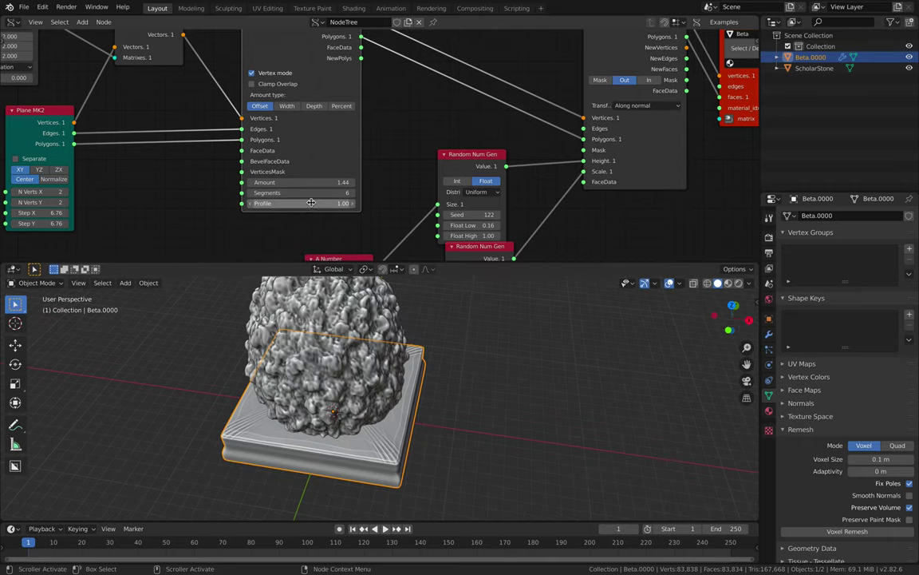
left_click_drag(303, 202, 279, 202)
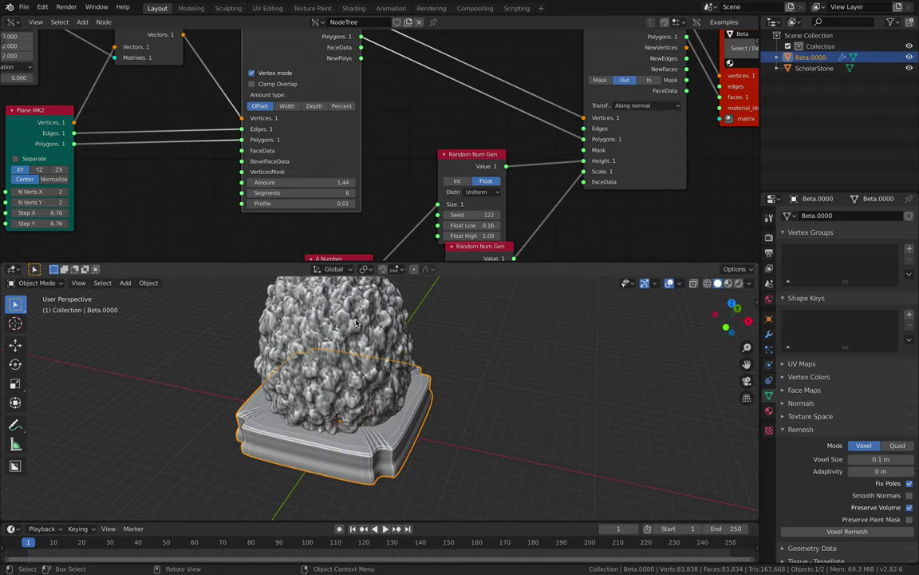
Move the Extrude Region and Viewer BMesh nodes to open more space between them at the end of the base's node tree.
middle_click_drag(477, 163, 257, 196)
scroll(334, 175, "down", 2)
scroll(338, 167, "up", 1)
left_click_drag(394, 89, 397, 84)
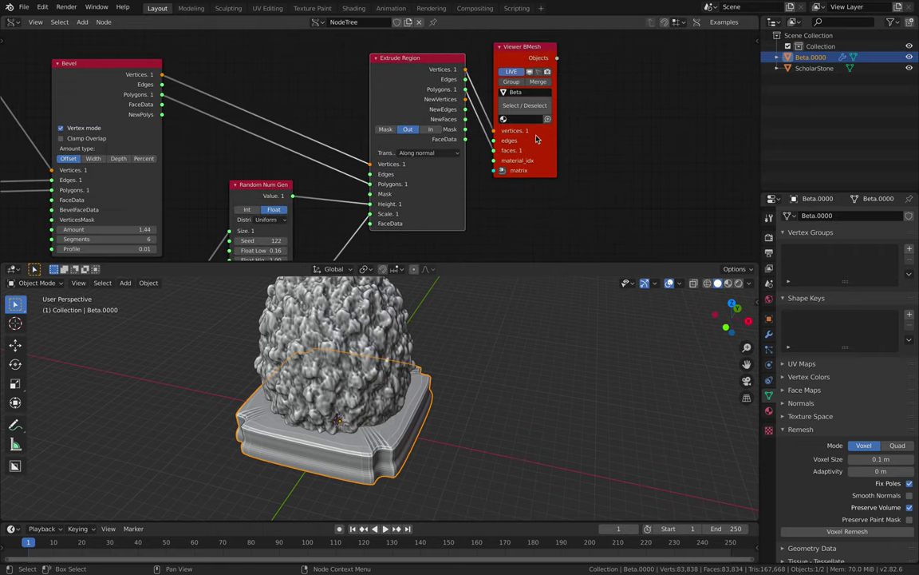
left_click_drag(536, 140, 581, 137)
scroll(460, 147, "up", 1)
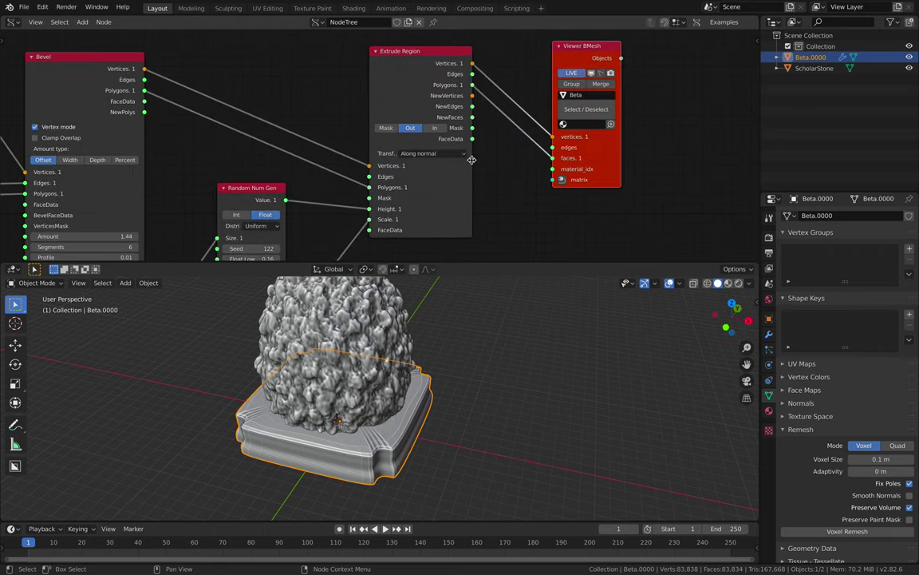
Widen the Extrude Region node, keep its transformation mode at Along normal, and shift the node slightly toward Viewer BMesh.
left_click_drag(472, 159, 483, 162)
left_click(477, 154)
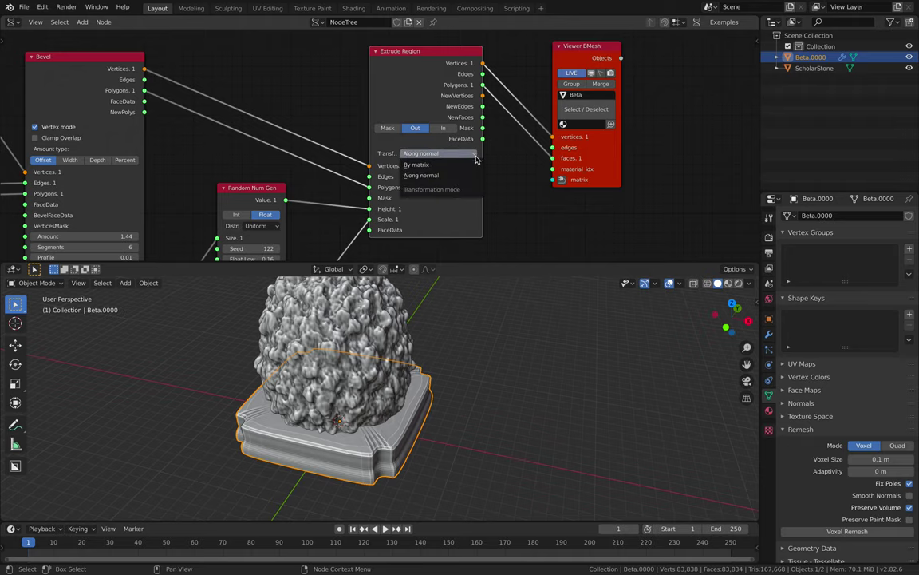
left_click(420, 175)
left_click_drag(424, 94, 435, 90)
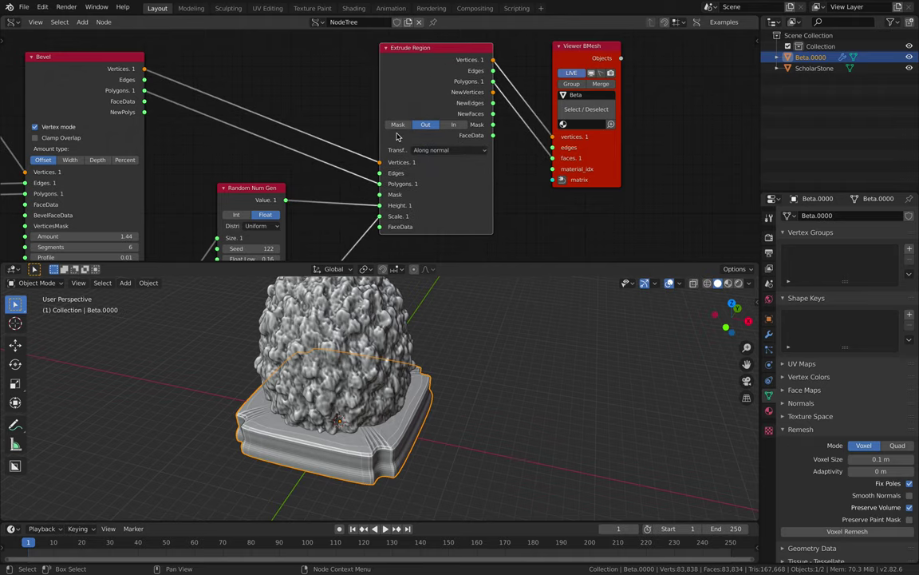
middle_click_drag(391, 156, 411, 135)
scroll(326, 224, "down", 1)
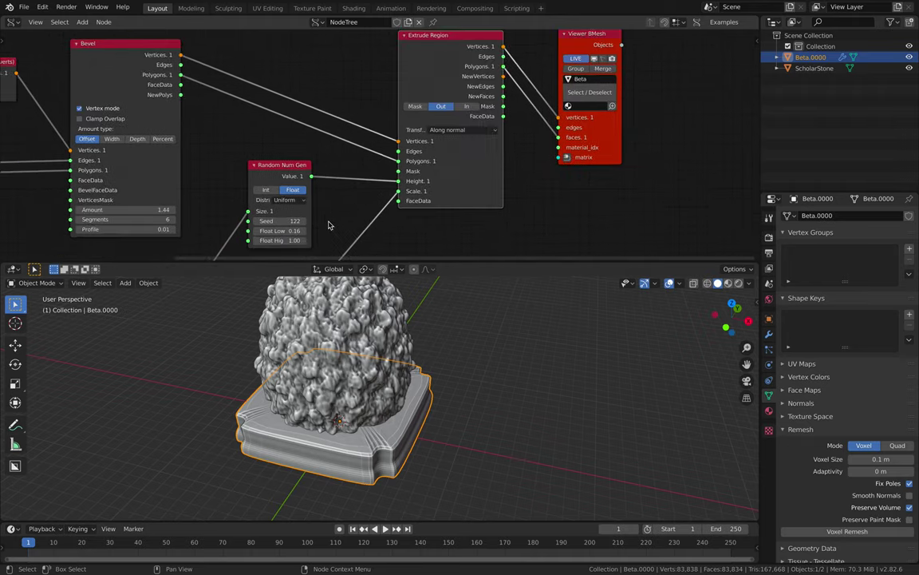
Try raising the A Number node's integer to 25 and inspect the taller base from the front.
middle_click_drag(329, 226, 359, 149)
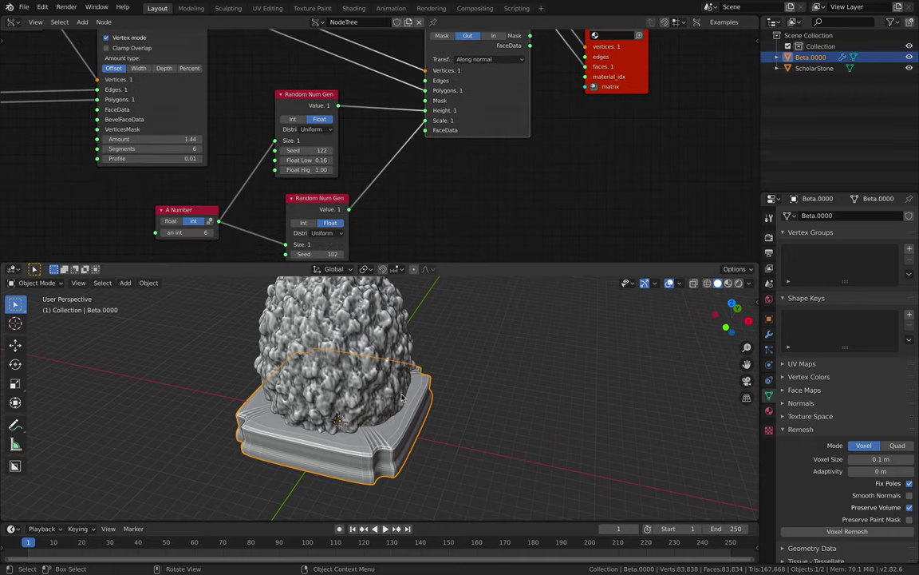
middle_click_drag(471, 319, 459, 315)
middle_click_drag(257, 220, 295, 164)
left_click(250, 178)
left_click(250, 178)
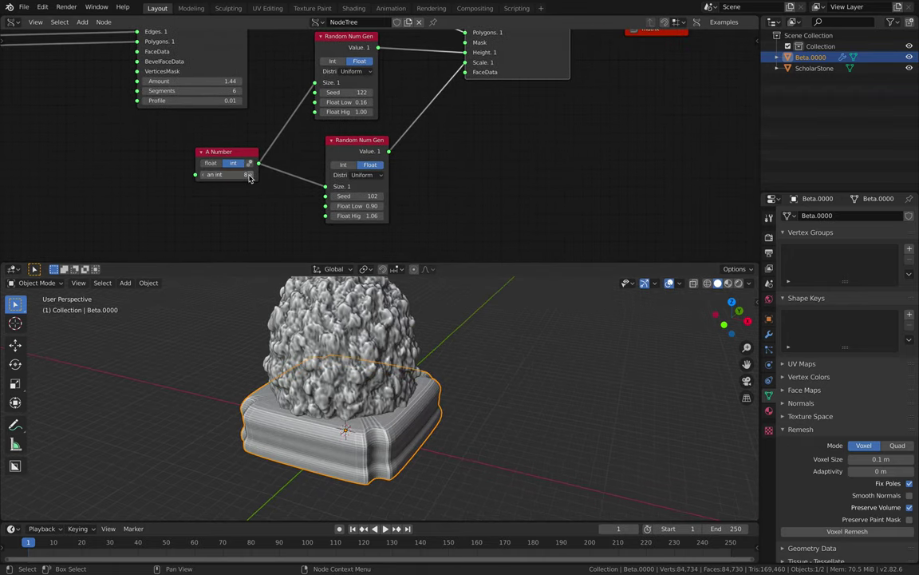
left_click(250, 178)
left_click(250, 178)
left_click(250, 179)
left_click(250, 179)
left_click(250, 178)
left_click(250, 179)
left_click(250, 179)
left_click(250, 179)
left_click(249, 179)
left_click(250, 178)
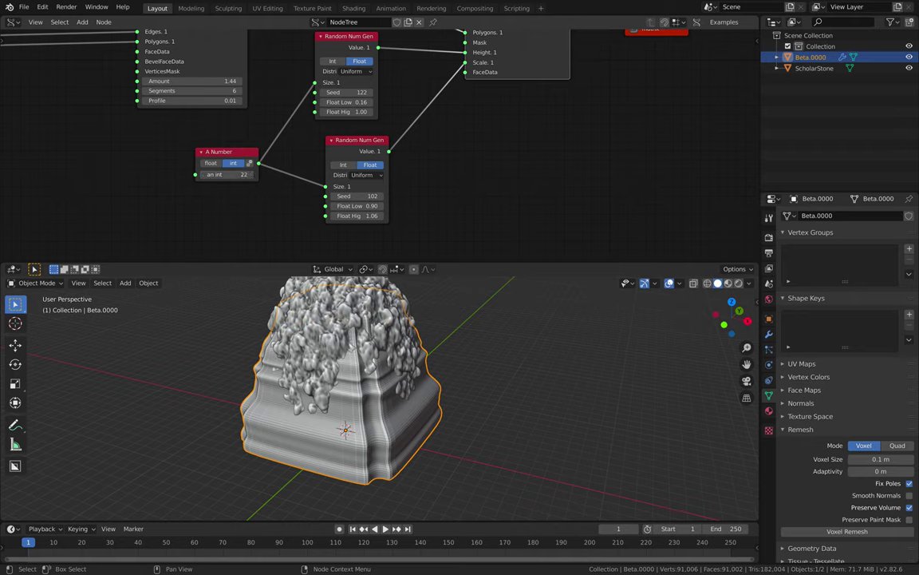
left_click(249, 179)
left_click(250, 179)
middle_click_drag(343, 363, 414, 337)
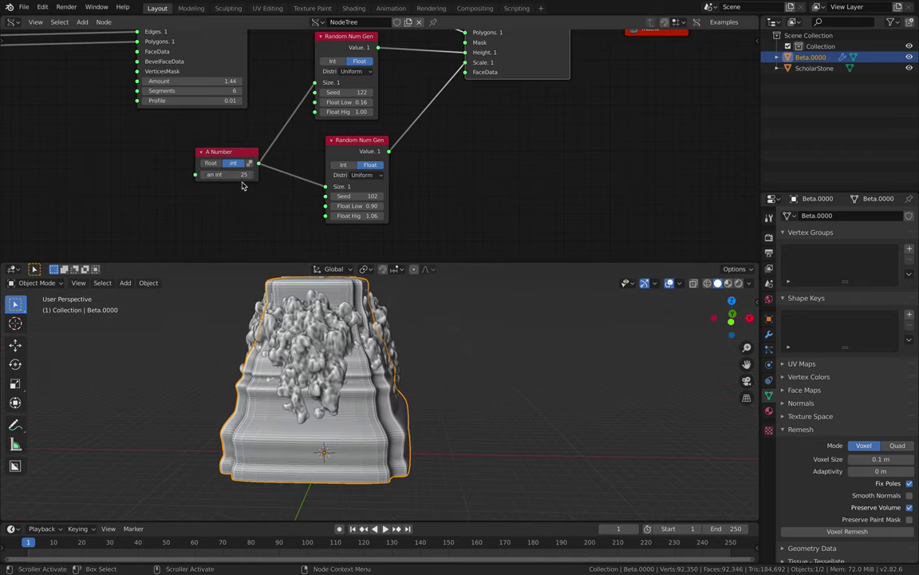
Lower the A Number node's integer to 7 and set the Seed of the Random Num Gen feeding Scale to 152.
left_click_drag(227, 174, 160, 174)
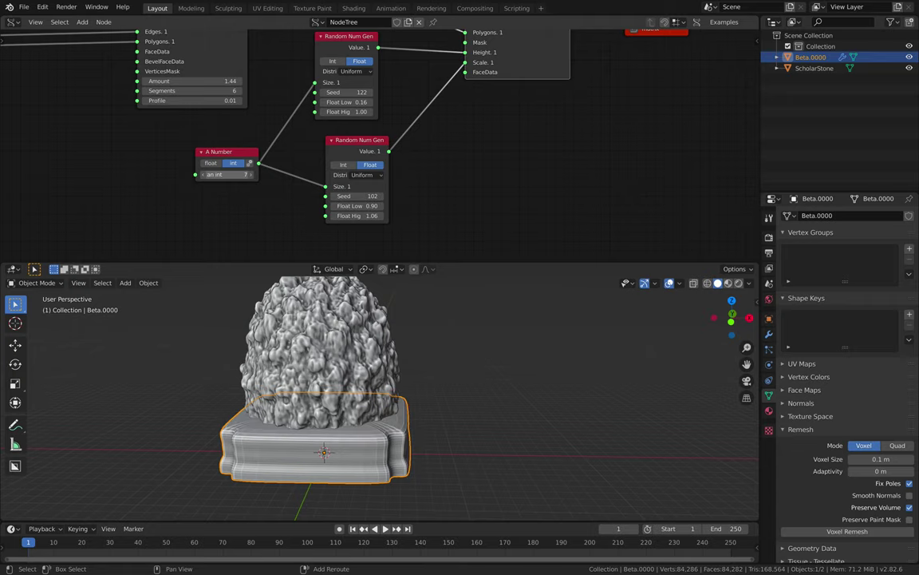
middle_click_drag(391, 470, 414, 500)
middle_click_drag(373, 444, 348, 481)
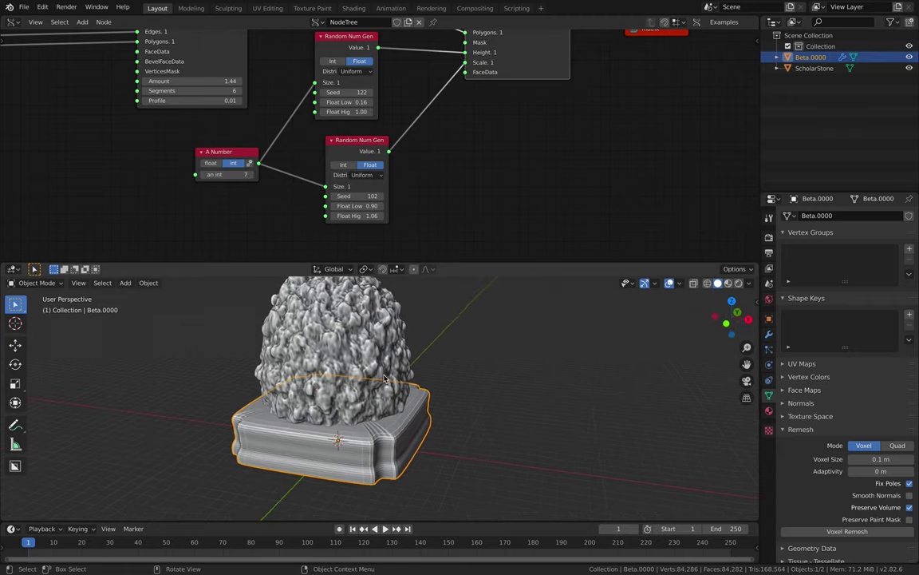
left_click_drag(356, 196, 383, 233)
middle_click_drag(371, 375, 391, 428)
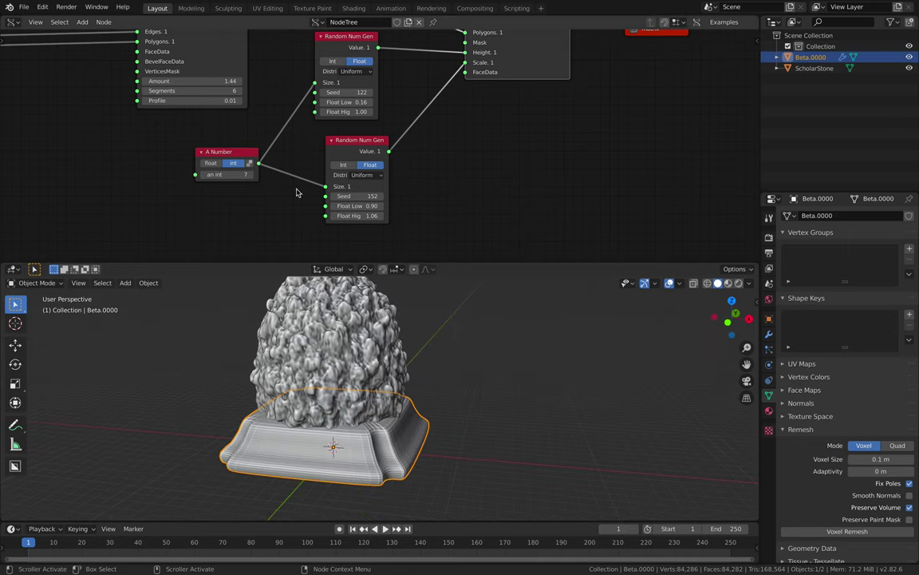
Set the Matrix in node's first two scale values to 2.300 and 2.840 to enlarge the base.
scroll(298, 193, "down", 2)
middle_click_drag(290, 177, 291, 203)
middle_click_drag(252, 178, 271, 195)
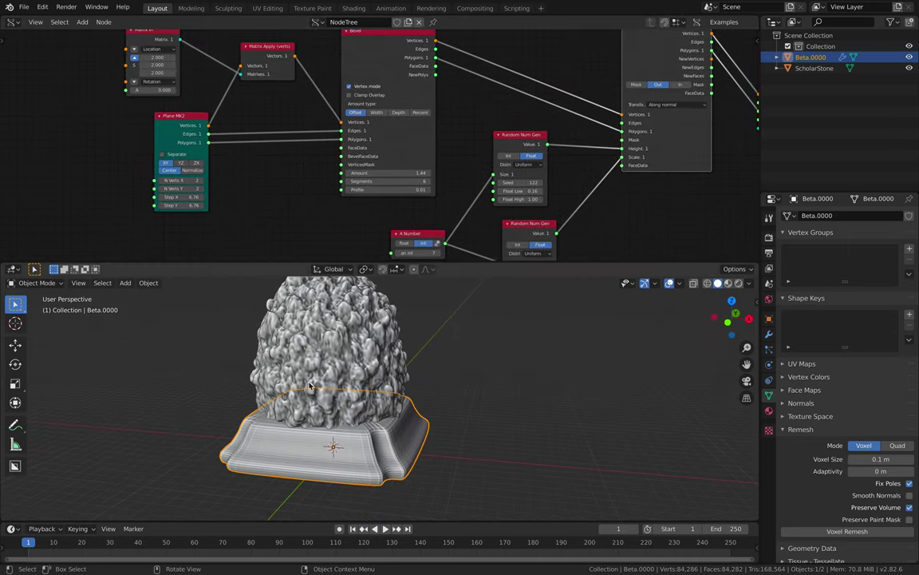
middle_click_drag(277, 343, 293, 345)
middle_click_drag(245, 186, 270, 193)
middle_click_drag(217, 104, 242, 141)
scroll(241, 155, "up", 1)
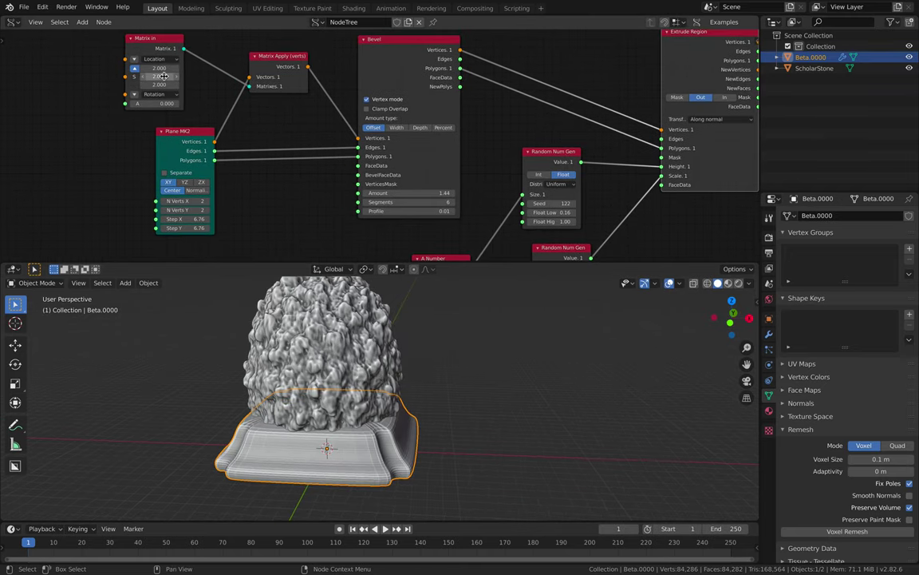
left_click_drag(268, 70, 270, 65)
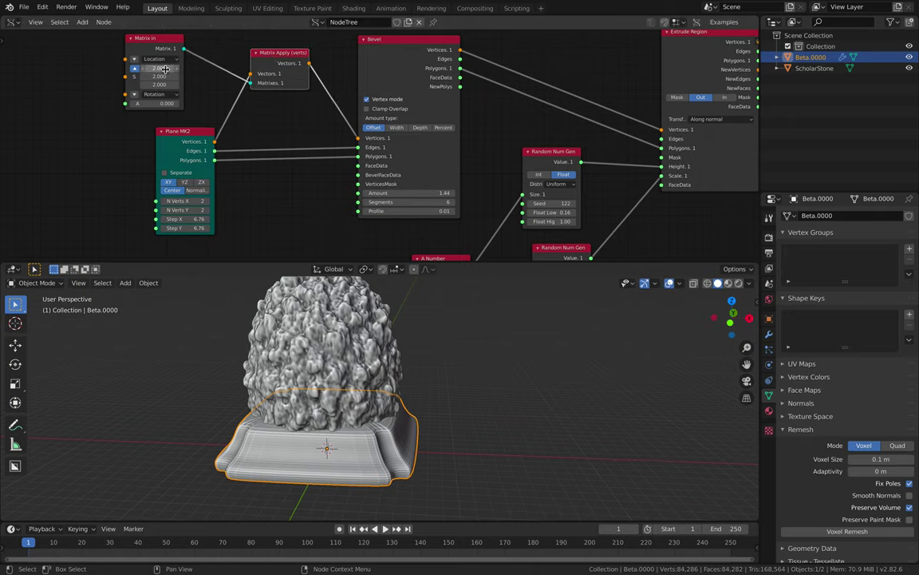
left_click_drag(160, 67, 126, 69)
Move the ScholarStone slightly up along the global Z axis onto the base, and select both objects to inspect them.
middle_click_drag(208, 303, 381, 370)
left_click(382, 370)
key("g")
key("z")
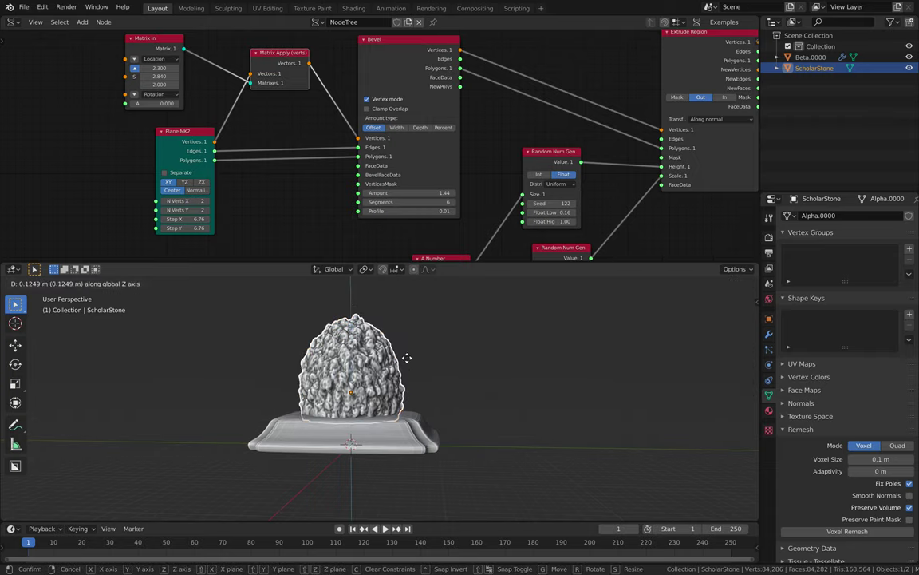
left_click(423, 361)
key("a")
scroll(427, 365, "up", 2)
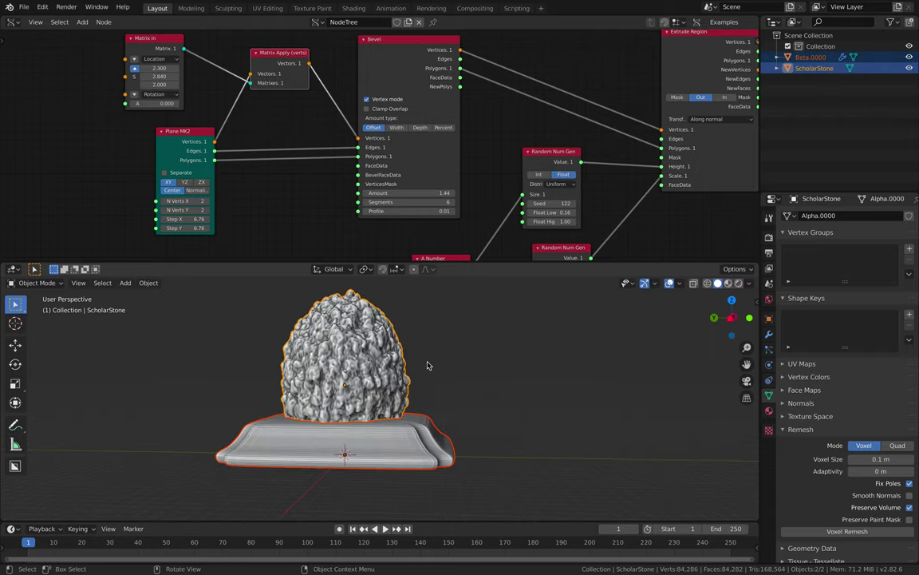
middle_click_drag(427, 366, 448, 382)
scroll(471, 383, "down", 2)
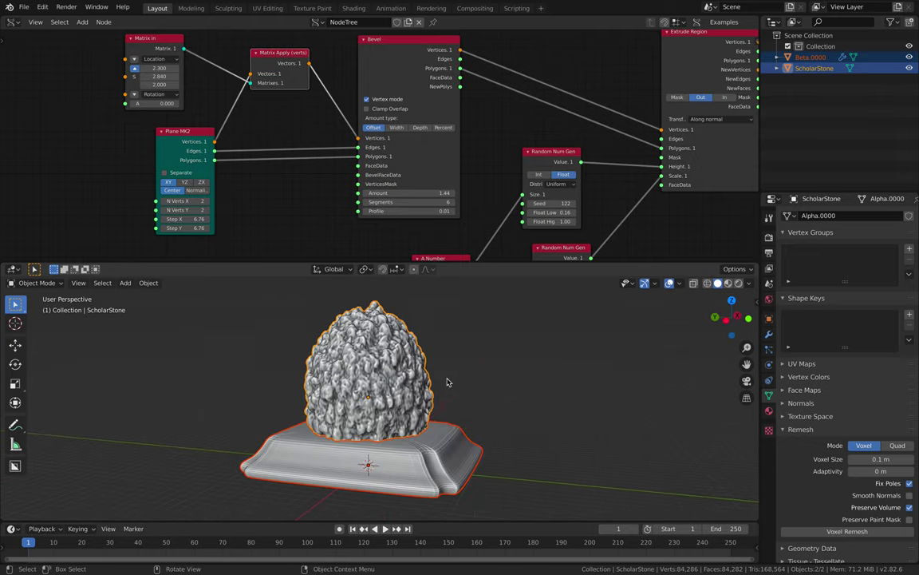
Open metaphorical_stone_011_bakedALL.blend from the Desktop folder without saving the current file's changes.
left_click(24, 7)
mouse_move(59, 47)
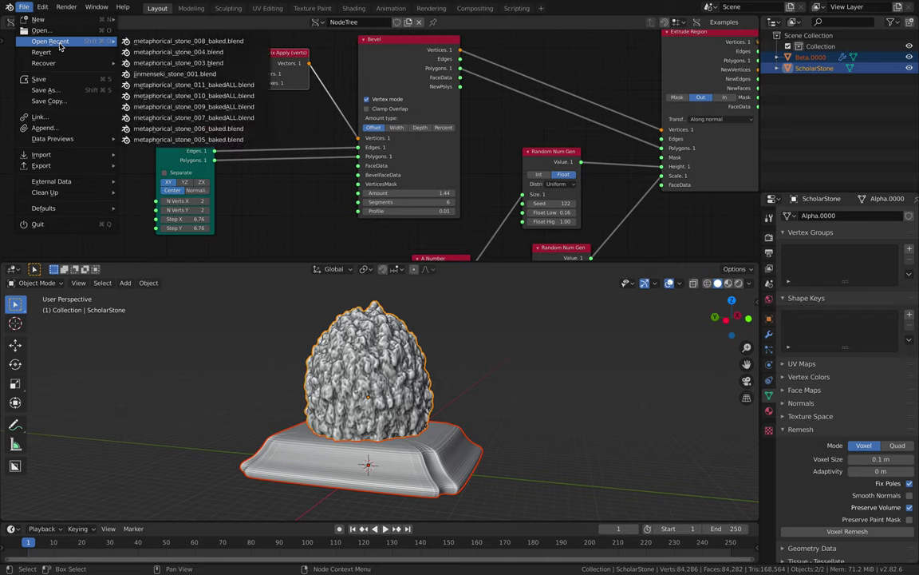
left_click(63, 34)
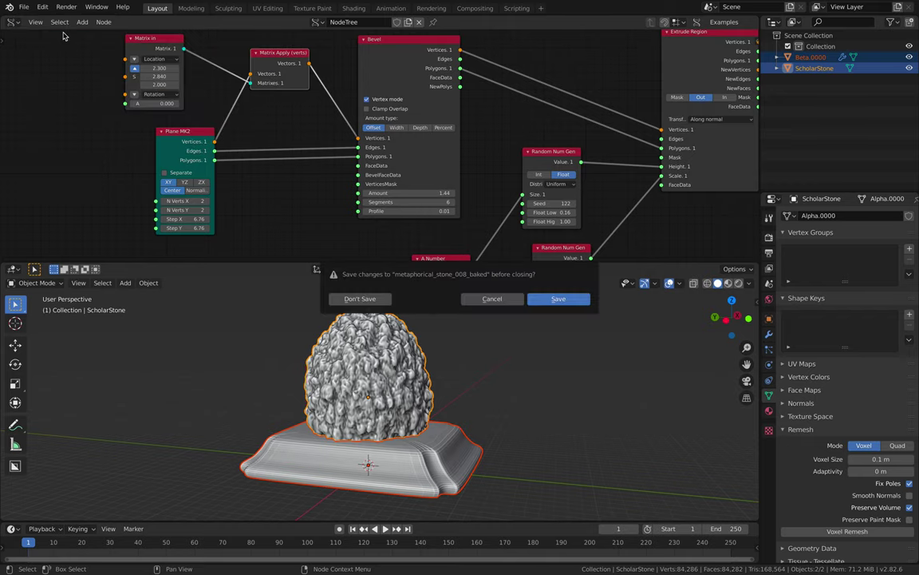
left_click(375, 299)
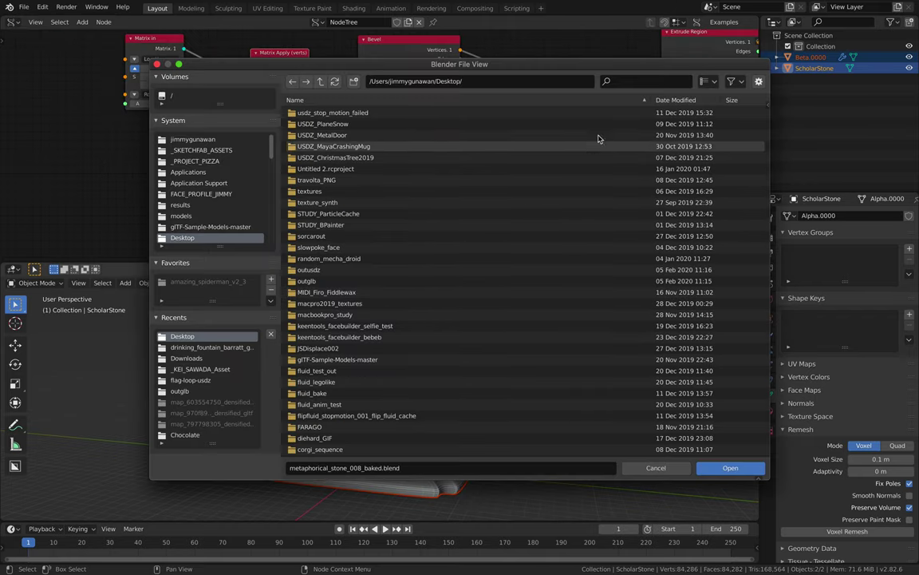
left_click(594, 101)
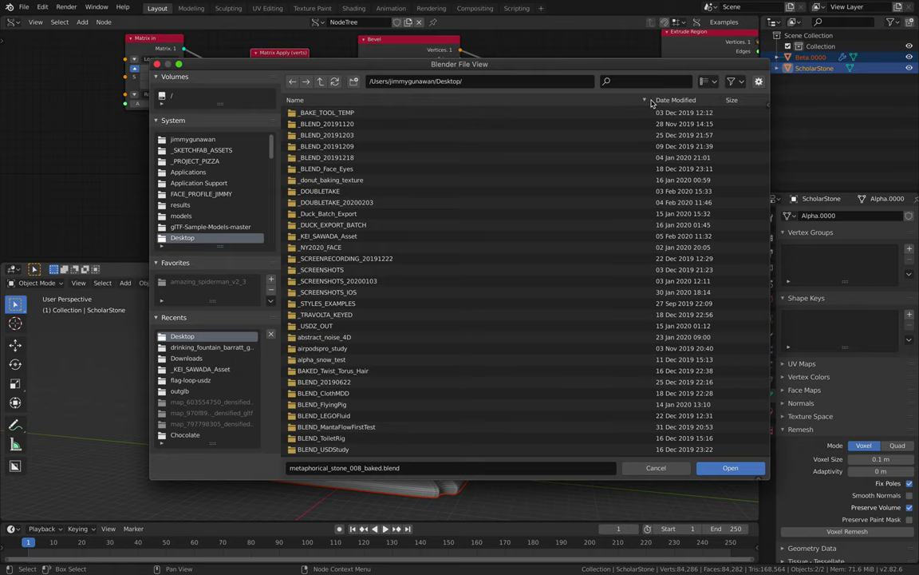
left_click_drag(768, 130, 773, 458)
scroll(415, 294, "up", 15)
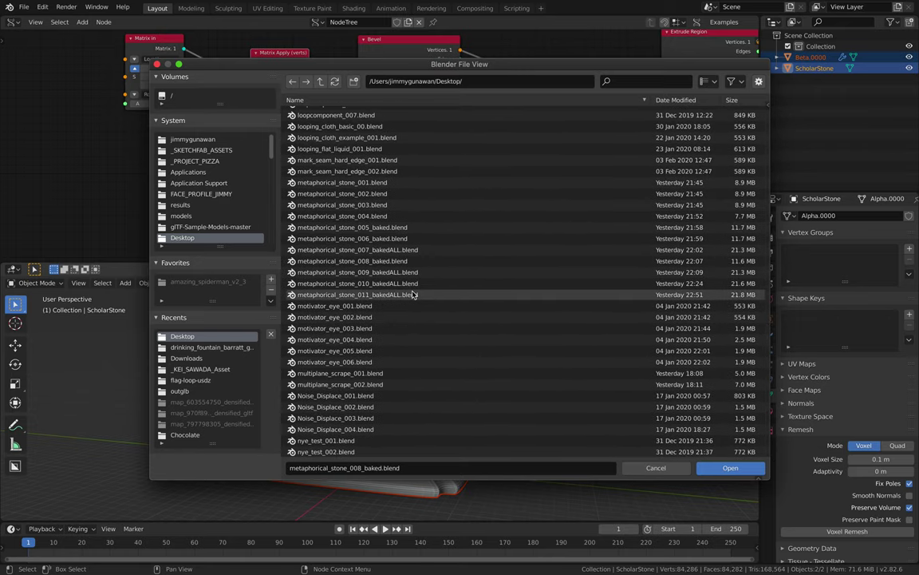
left_click(413, 295)
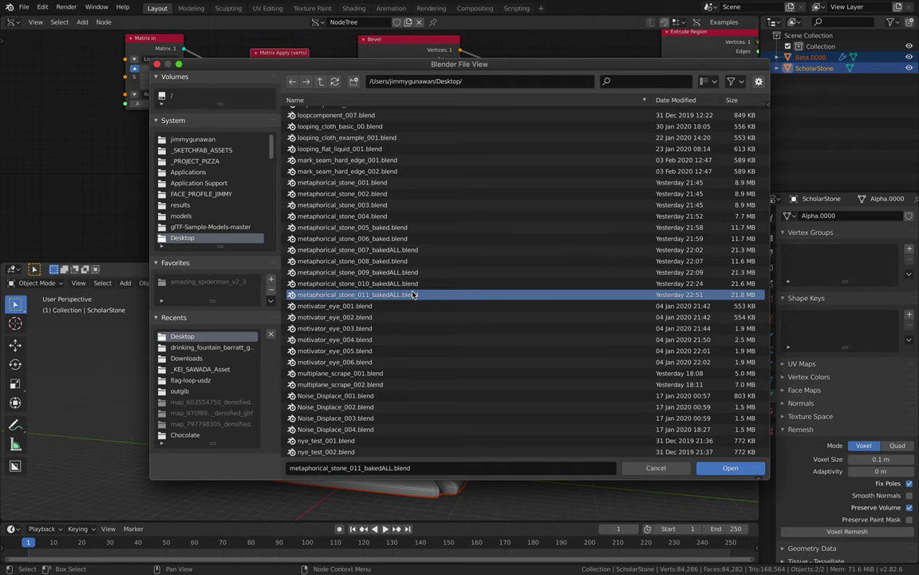
double_click(378, 295)
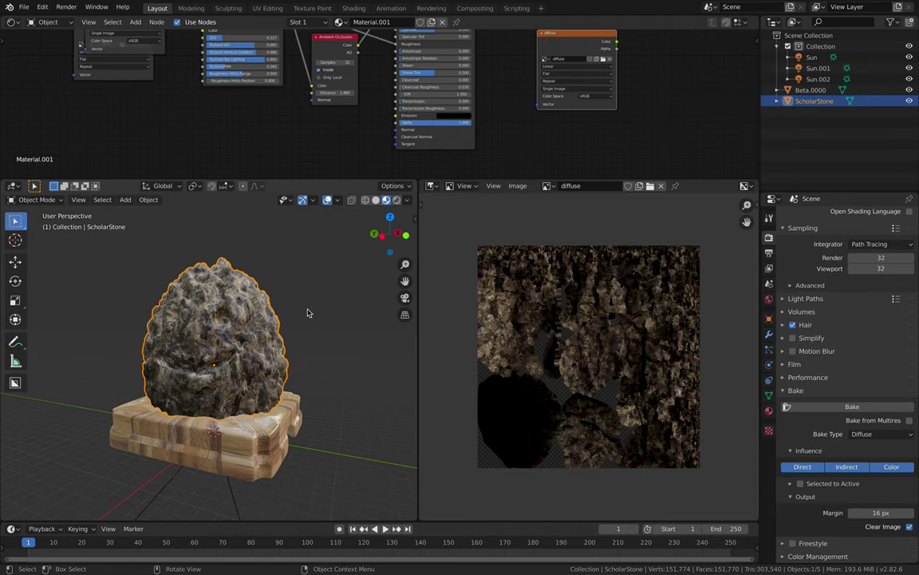
Spread out the limestone albedo image and Texture nodes in Material.001 and enlarge the shader editor.
middle_click_drag(249, 148, 263, 76)
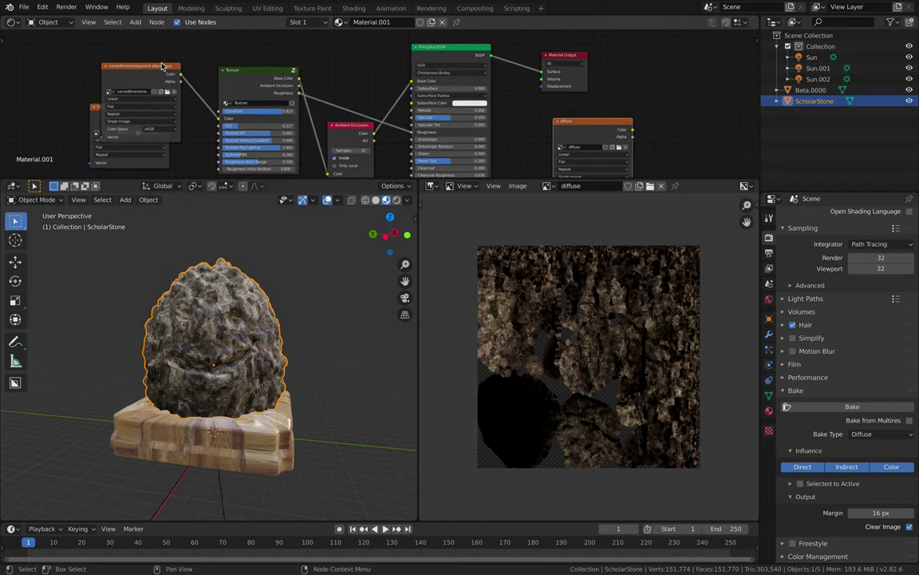
left_click_drag(128, 65, 70, 39)
left_click_drag(241, 77, 235, 66)
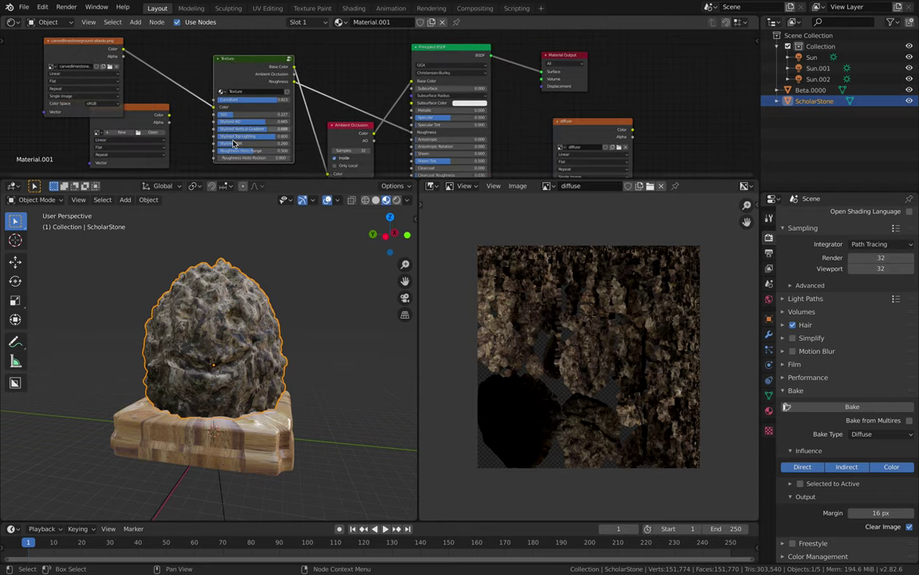
scroll(268, 164, "up", 2)
left_click_drag(274, 178, 278, 234)
middle_click_drag(292, 213, 306, 181)
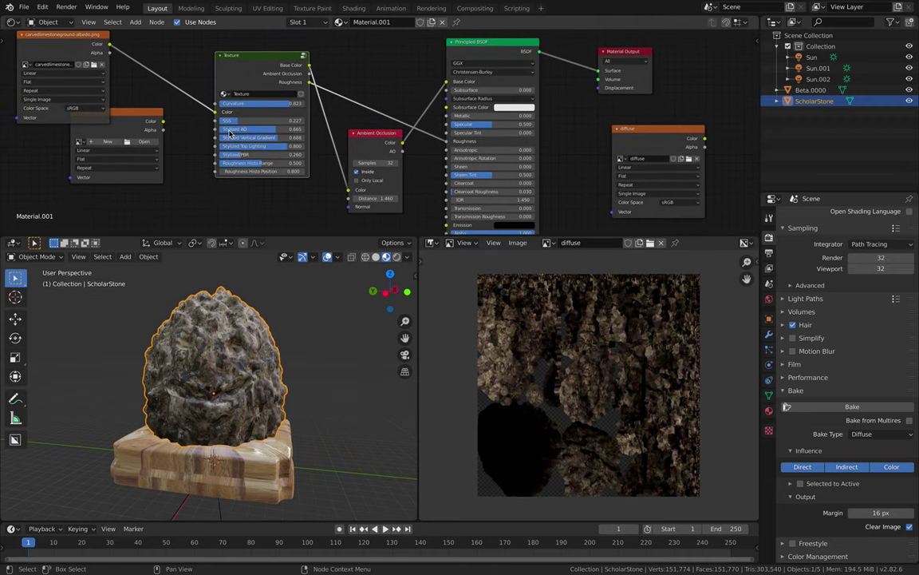
Disconnect the limestone albedo image from the Texture node's Color input and move the two image nodes apart.
left_click_drag(214, 114, 179, 118)
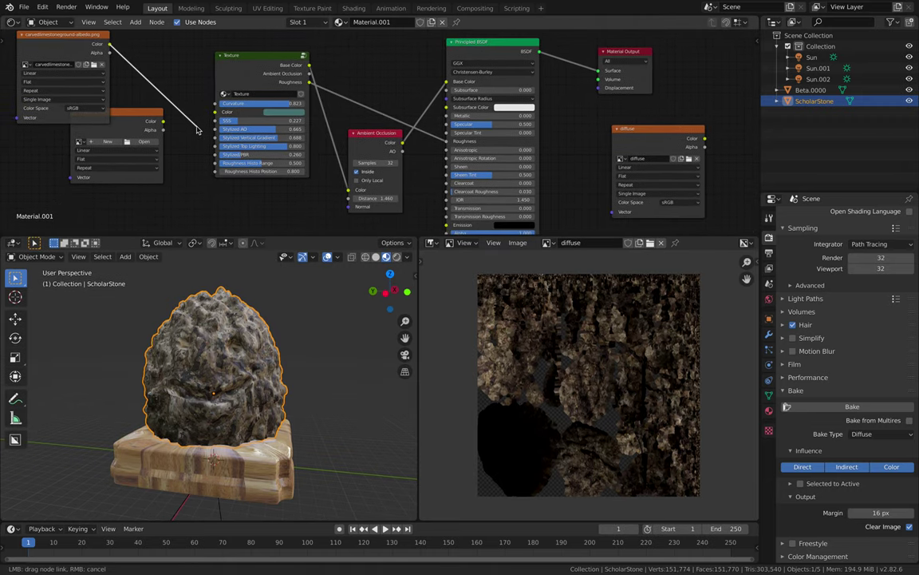
mouse_move(286, 318)
middle_mouse_down()
mouse_move(275, 307)
mouse_move(243, 324)
mouse_move(248, 352)
mouse_move(236, 366)
middle_mouse_up()
left_click_drag(43, 35, 32, 38)
left_click_drag(128, 116, 117, 138)
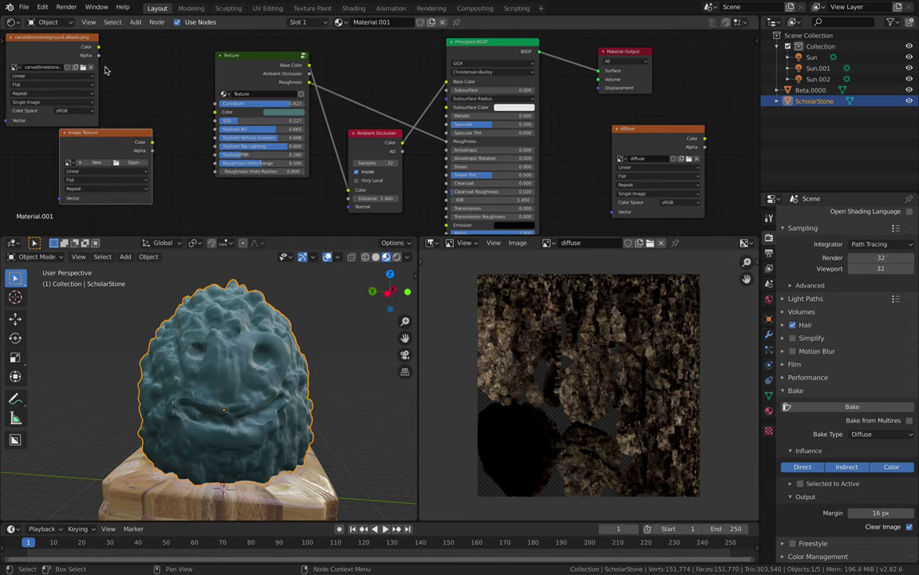
Display the viewport in Rendered shading and change the Texture node's Color to a muted green.
left_click(282, 112)
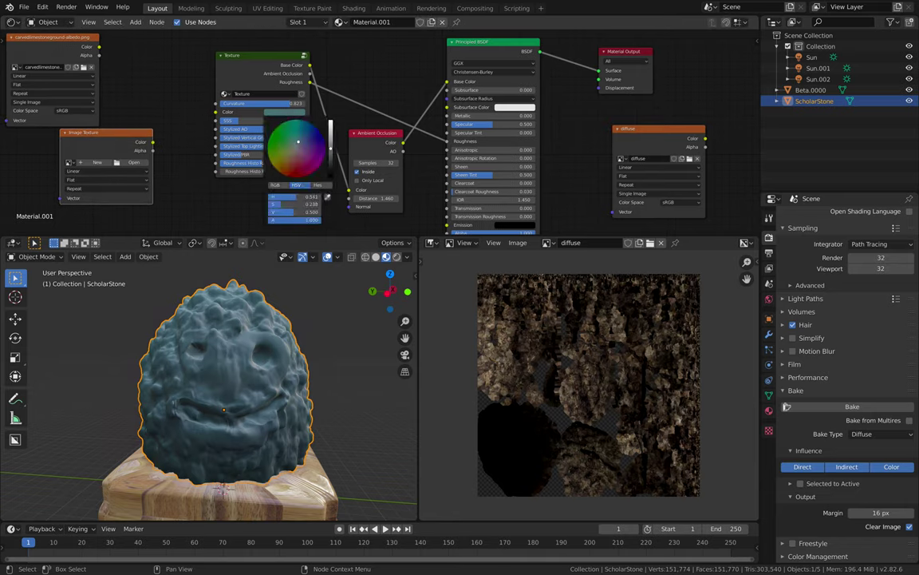
left_click(397, 256)
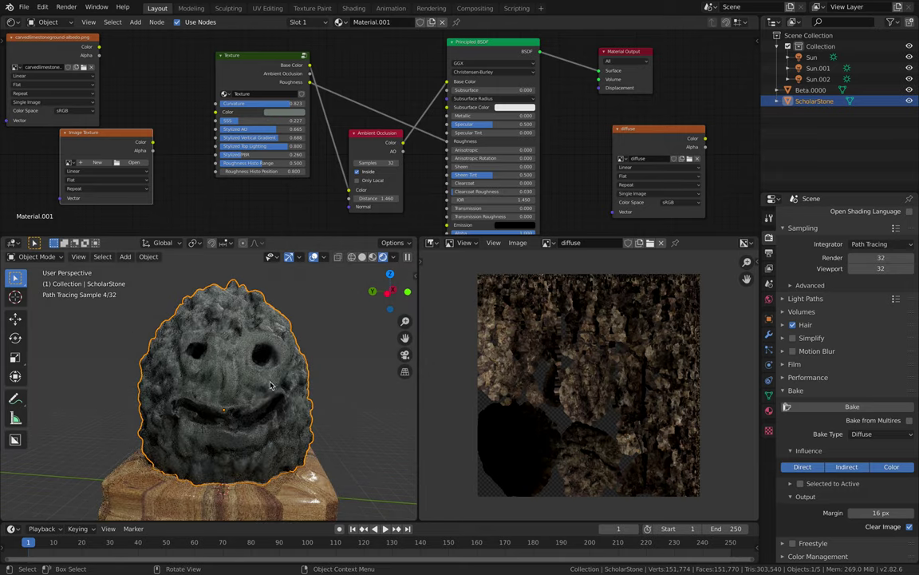
scroll(263, 144, "up", 2)
left_click(256, 102)
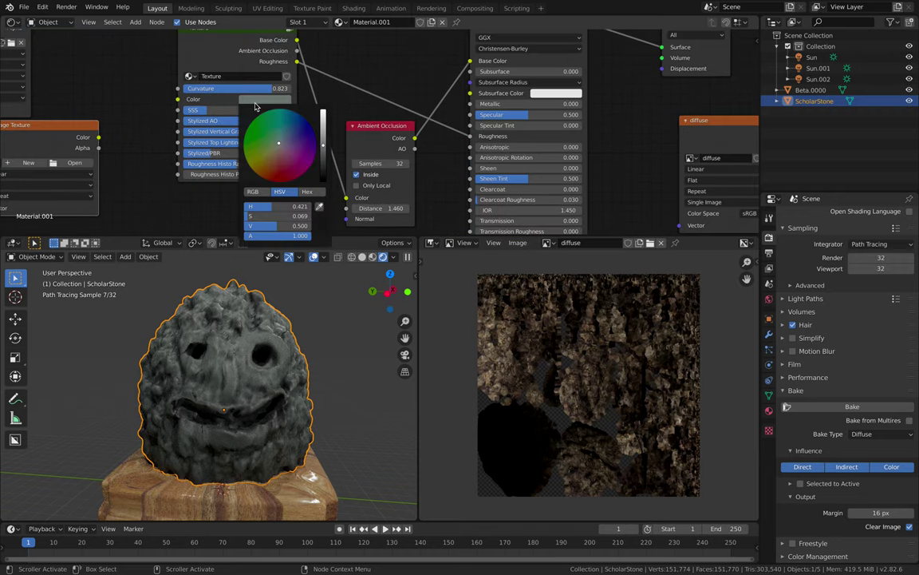
left_click(278, 135)
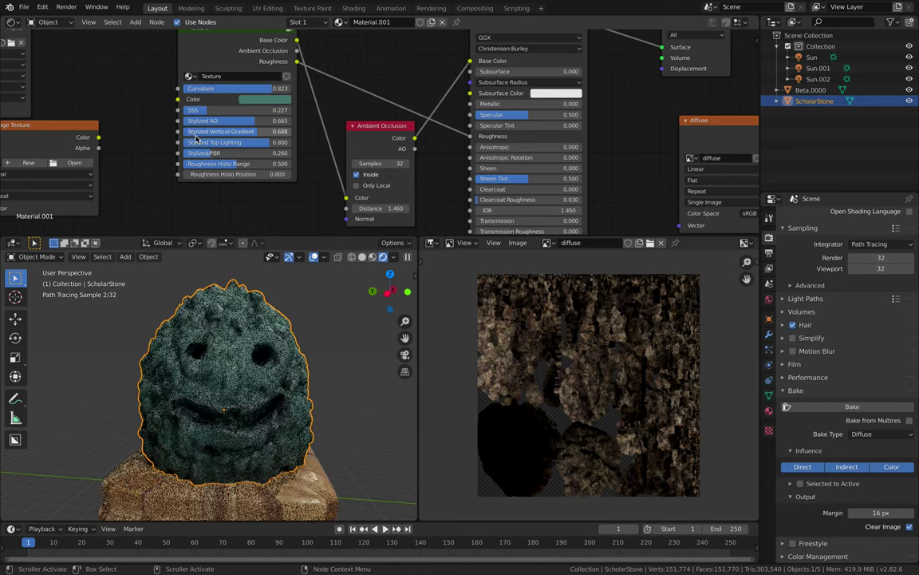
Set the Texture node's Stylized/PBR to 0.422 and SSS to 0.779.
left_click_drag(213, 154, 229, 154)
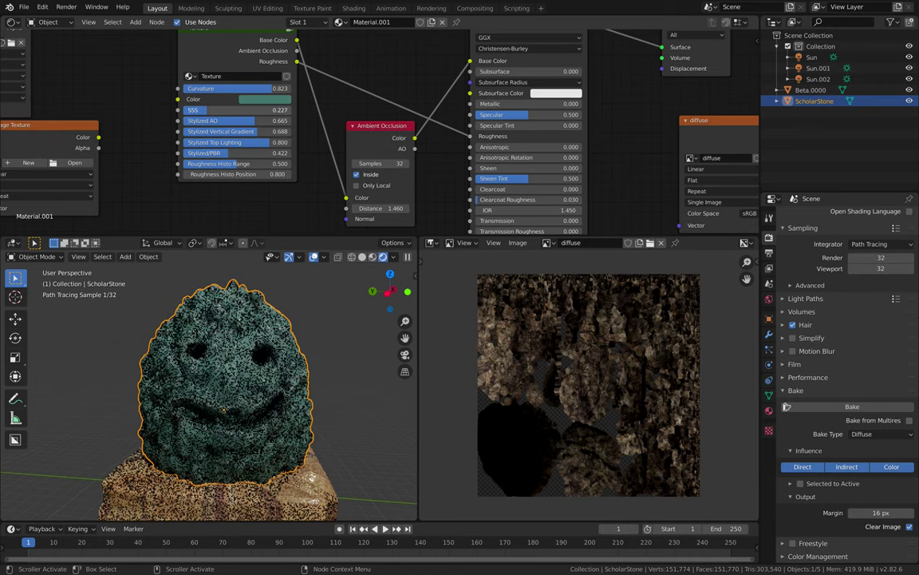
left_click_drag(208, 110, 257, 109)
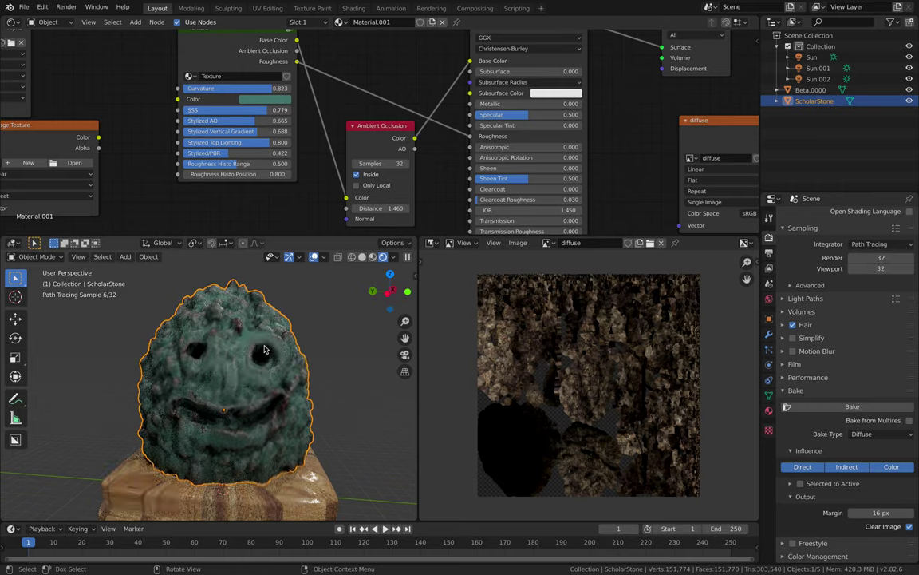
middle_click_drag(264, 349, 272, 348)
Connect the carved limestone albedo image's Color output to the Texture node's Color input and inspect the rendered stone.
middle_click_drag(164, 88, 232, 103)
middle_click_drag(136, 78, 164, 103)
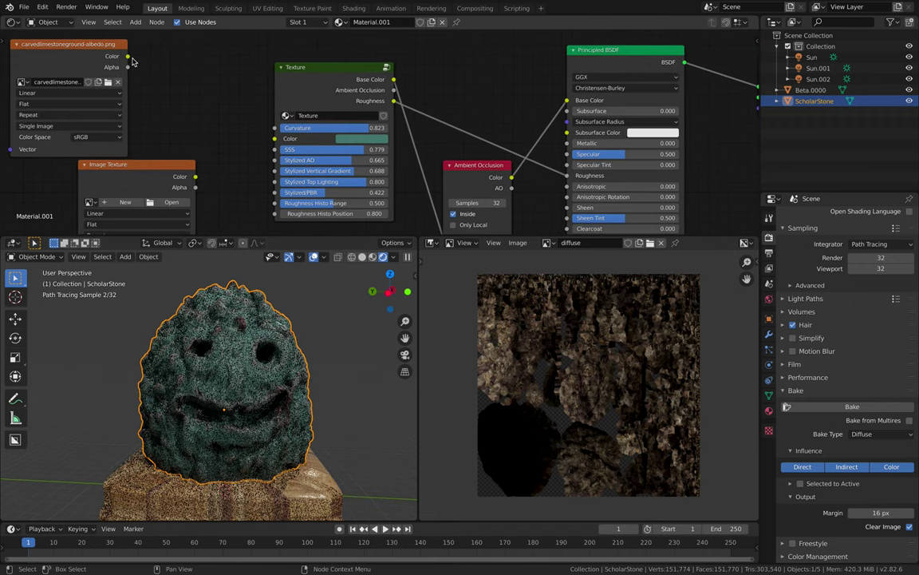
left_click_drag(132, 60, 274, 139)
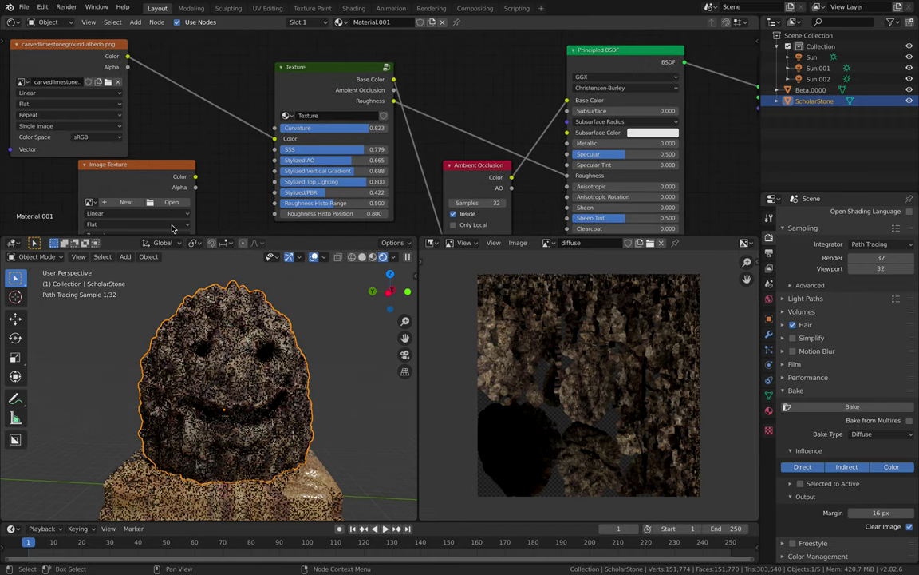
middle_click_drag(269, 383, 312, 455)
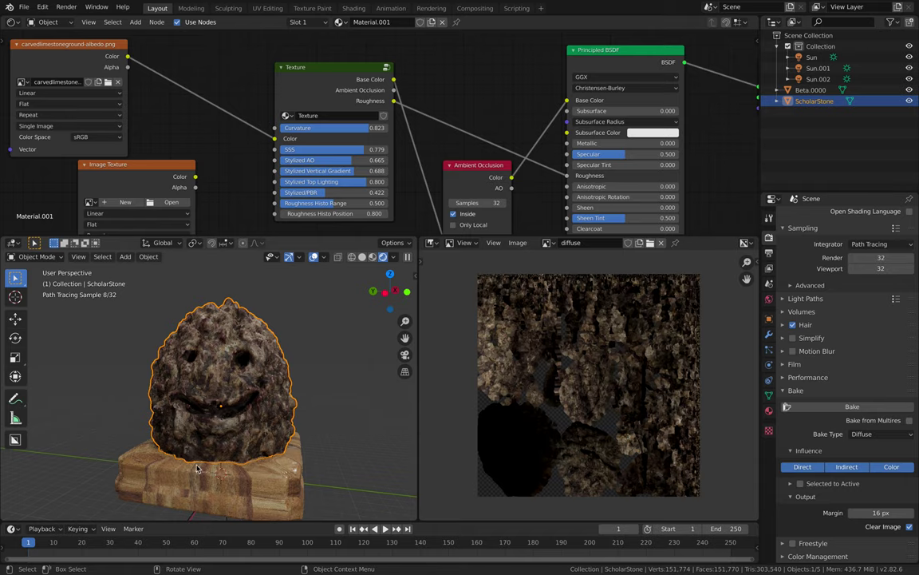
mouse_move(156, 446)
middle_mouse_down()
mouse_move(188, 451)
mouse_move(248, 430)
middle_mouse_up()
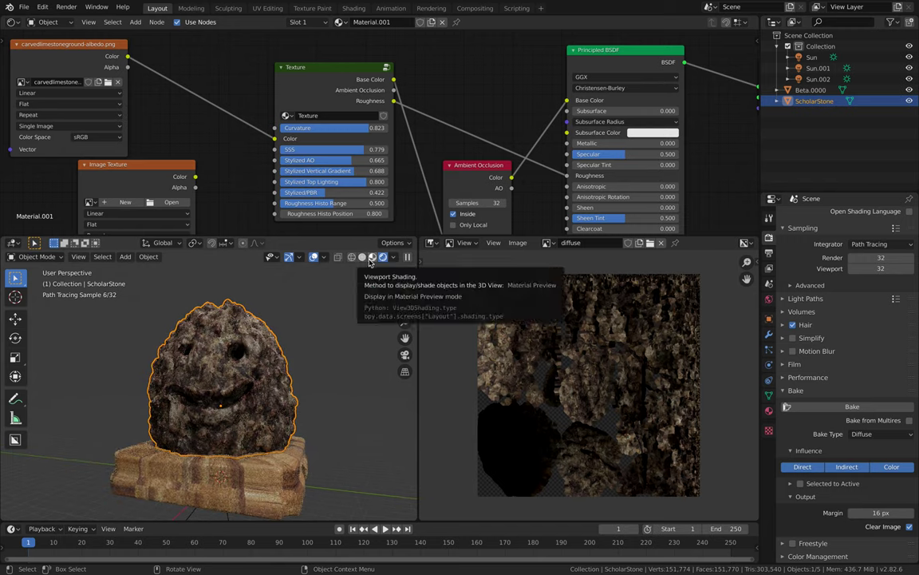
Display the viewport in Material Preview, select both the base and ScholarStone, and select the Texture node.
left_click(370, 260)
middle_click_drag(266, 382, 283, 401)
left_click(298, 416)
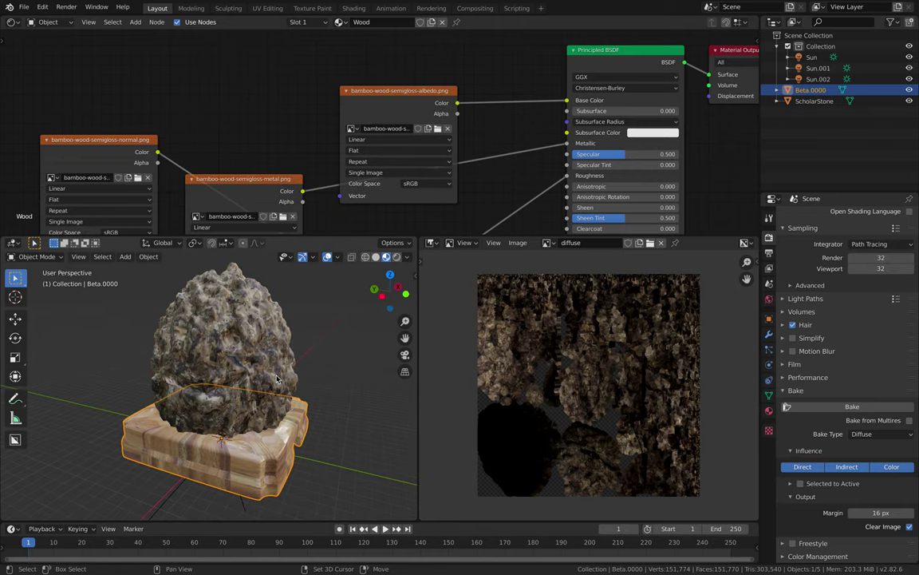
left_click(278, 379, "shift")
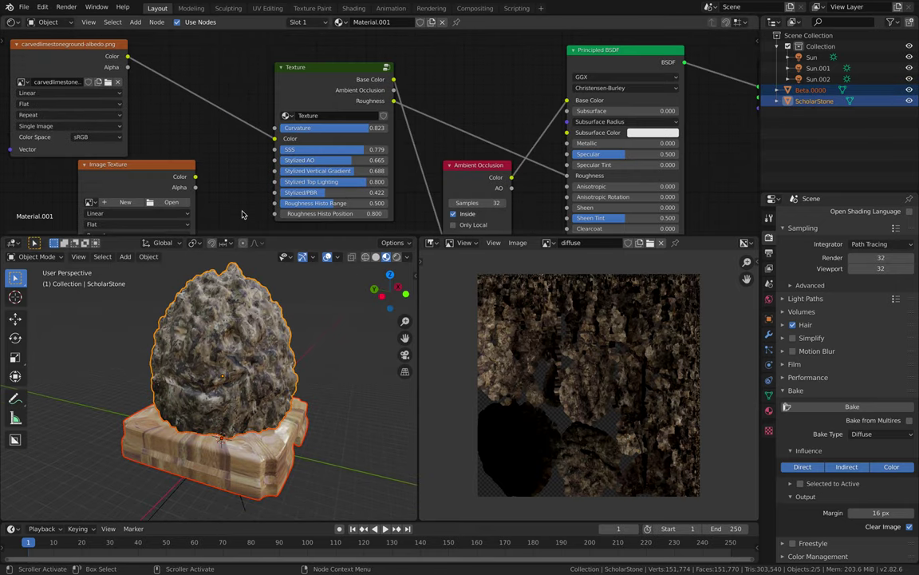
middle_click_drag(285, 87, 238, 72)
left_click_drag(290, 75, 280, 70)
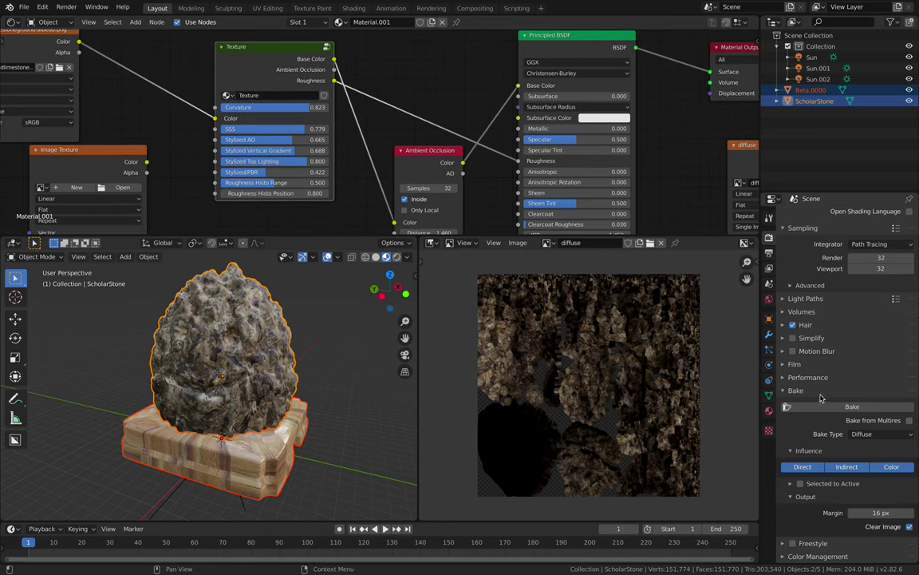
Switch the render engine to Eevee and back to Cycles, and look through the available bake types.
scroll(840, 270, "up", 2)
left_click(870, 215)
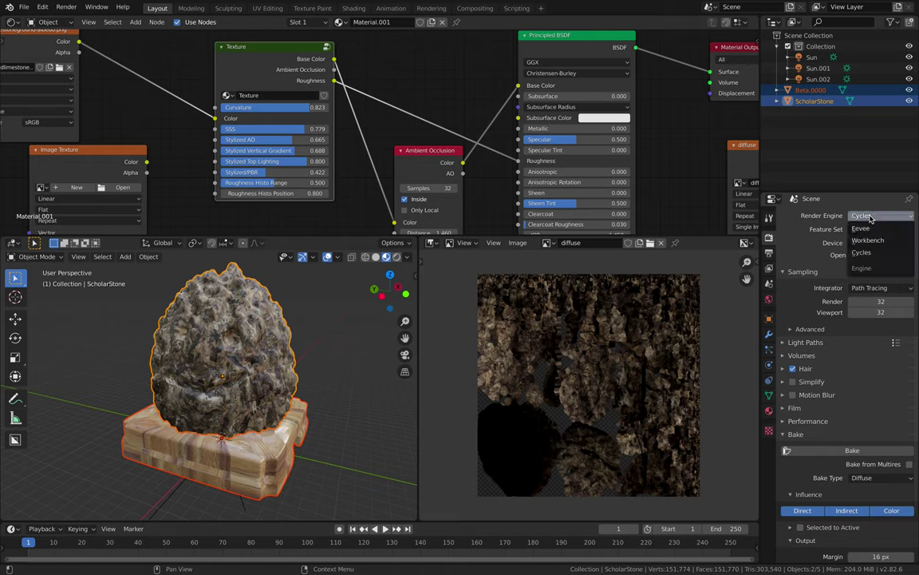
left_click(866, 216)
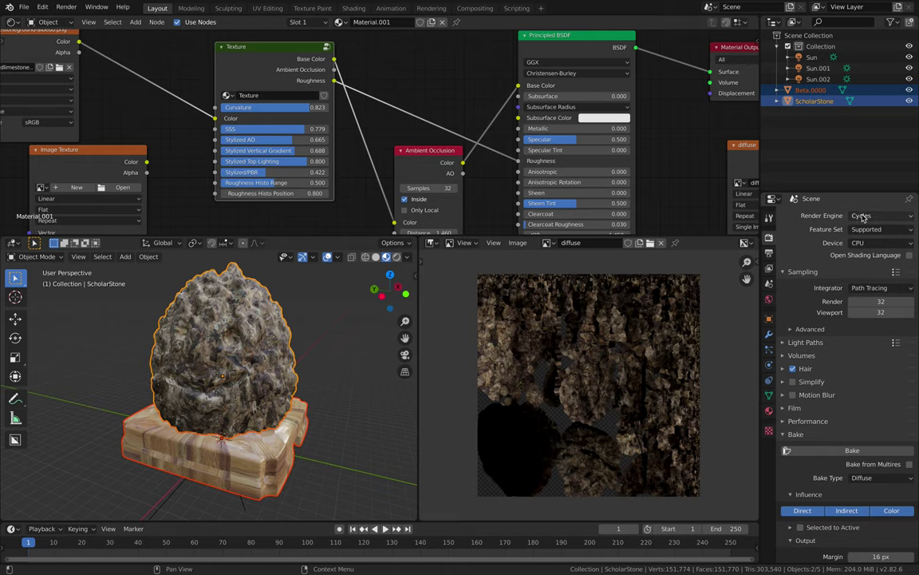
left_click(862, 218)
left_click(865, 229)
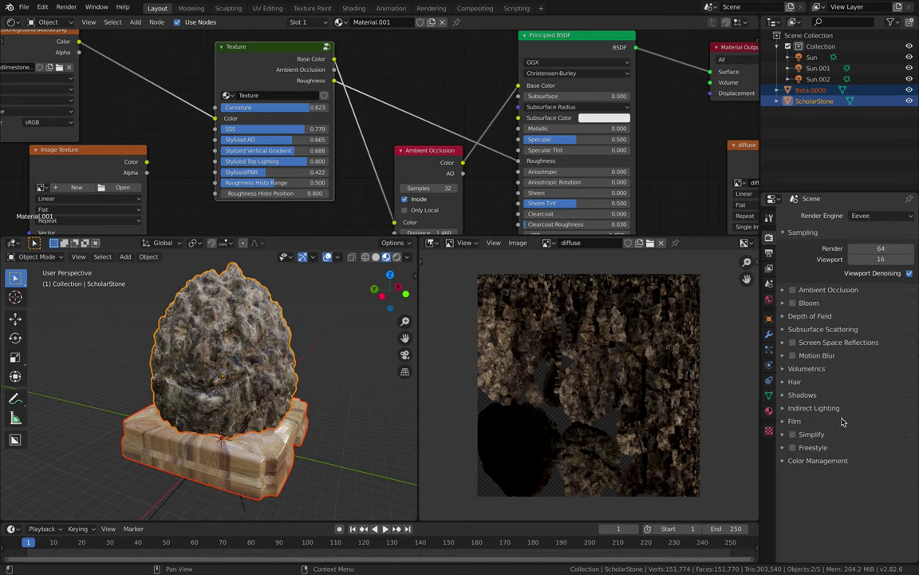
left_click(870, 216)
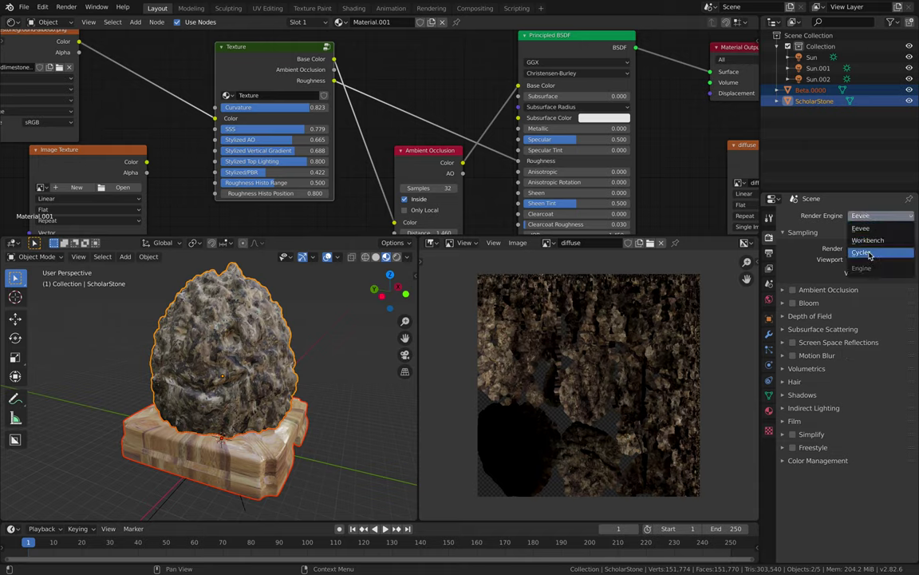
left_click(830, 240)
scroll(866, 240, "down", 2)
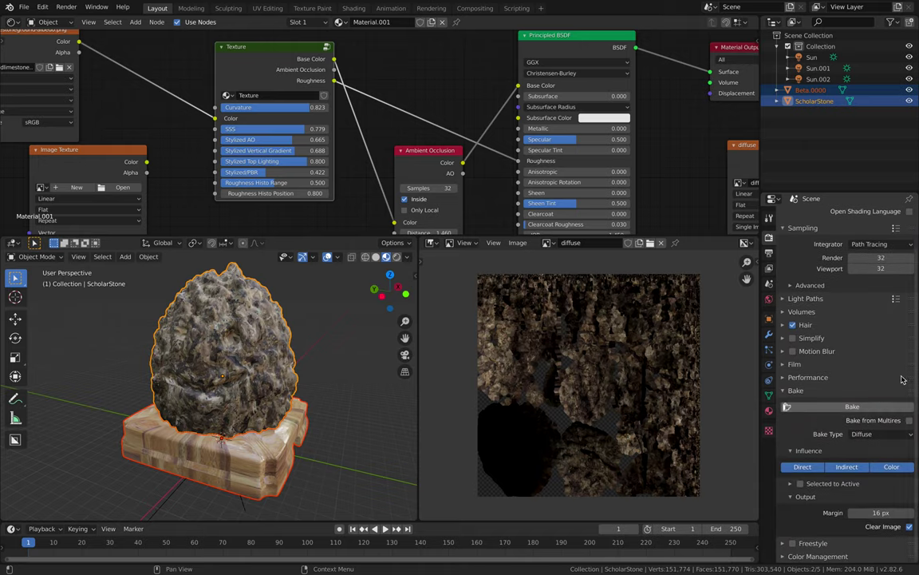
left_click(891, 435)
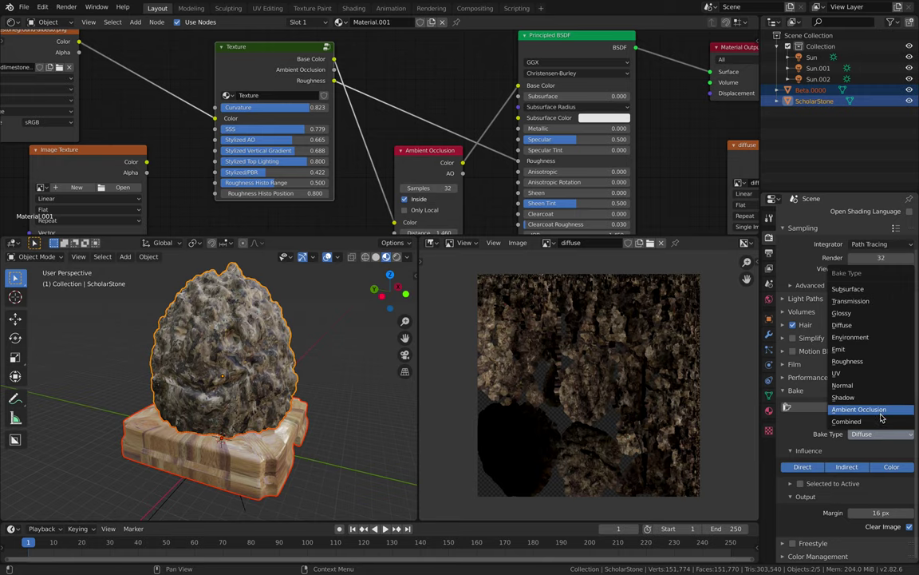
left_click(860, 409)
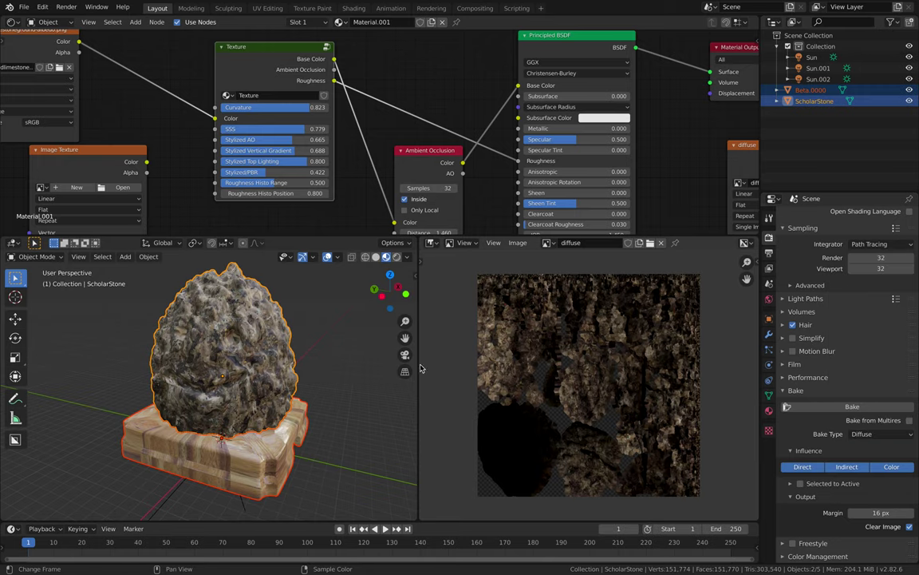
Open Reality Converter beside the Desktop folder and load metaphorical_stone_010_bakedALLX.glb into it for conversion to USD.
key("ctrl+Left")
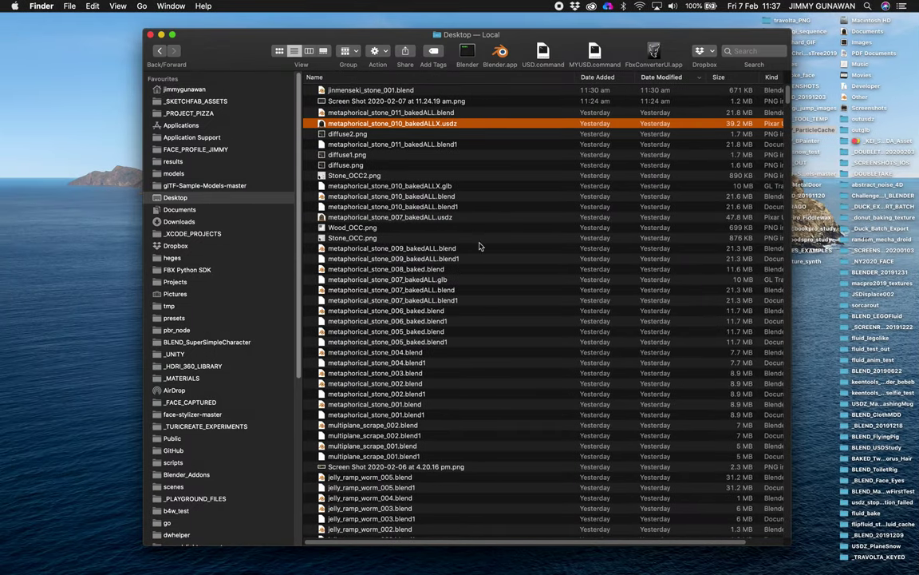
left_click(425, 189)
left_click(11, 461)
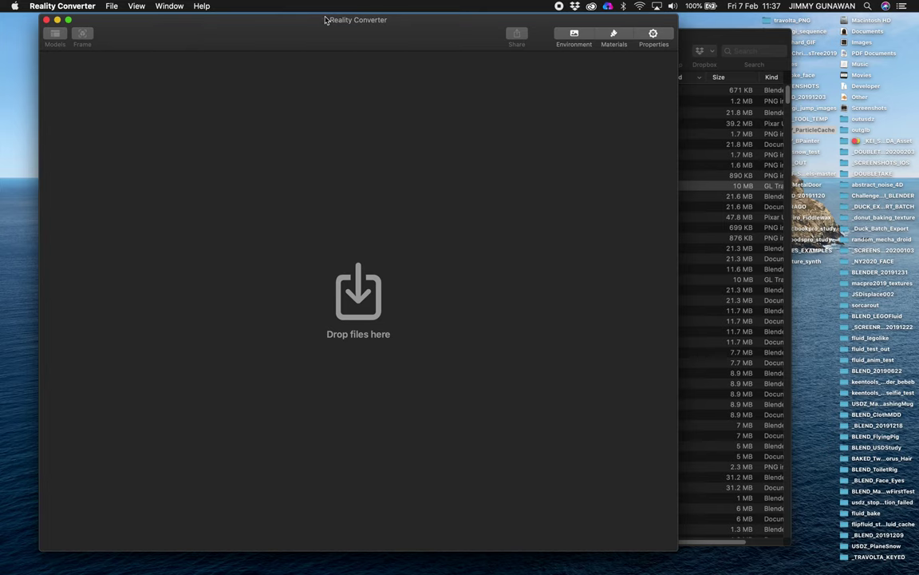
left_click_drag(326, 20, 293, 20)
left_click_drag(691, 41, 768, 43)
left_click_drag(508, 187, 182, 200)
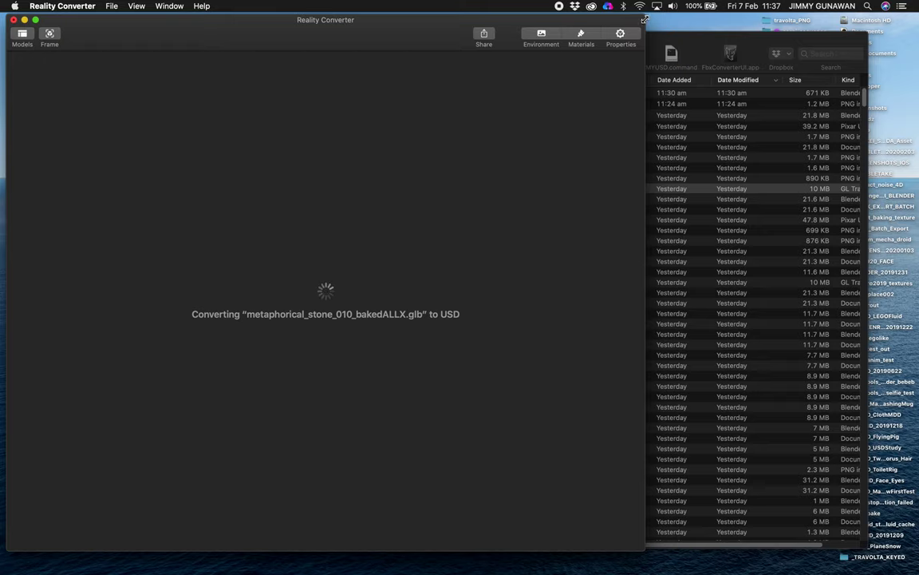
left_click_drag(644, 17, 657, 23)
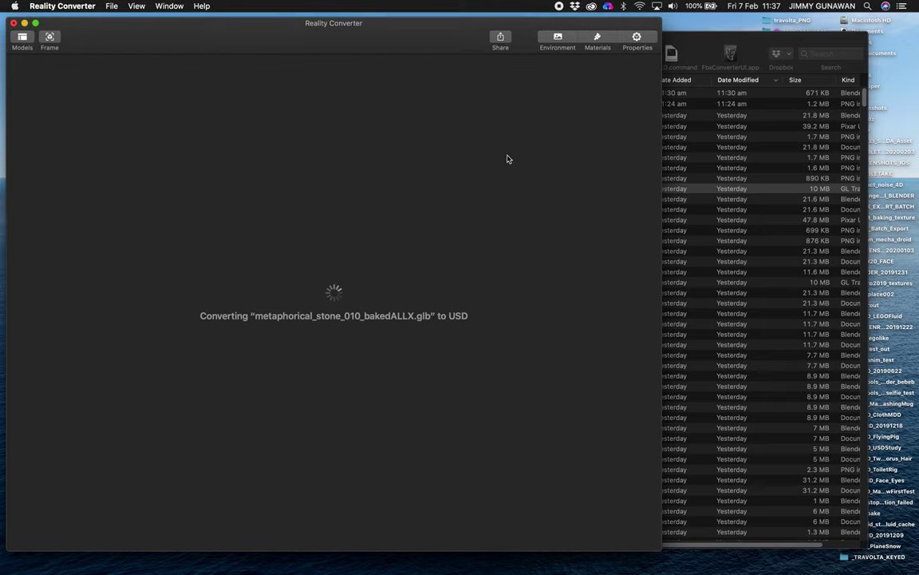
left_click_drag(318, 49, 323, 49)
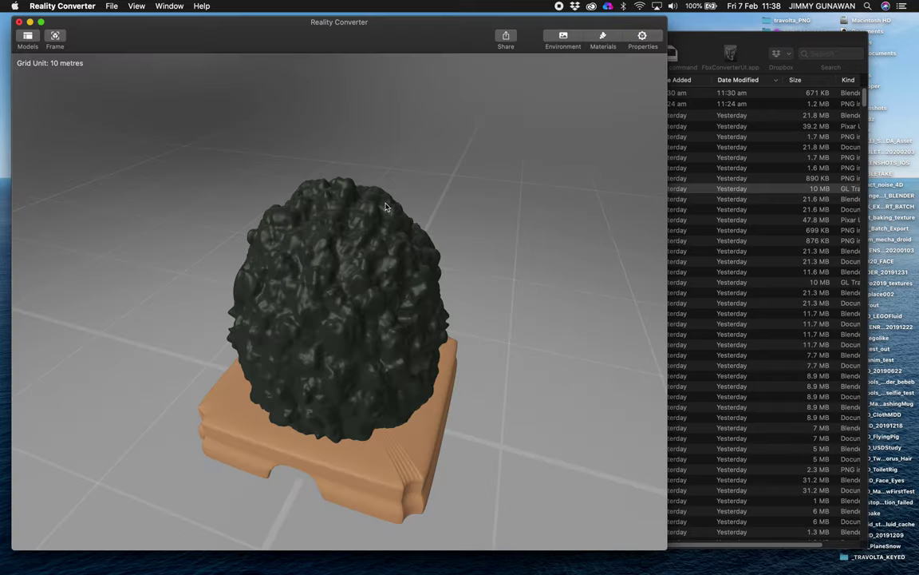
Show the converted model's materials in Reality Converter with Stone selected, and bring the Desktop folder window forward.
left_click_drag(391, 204, 341, 192)
left_click(606, 44)
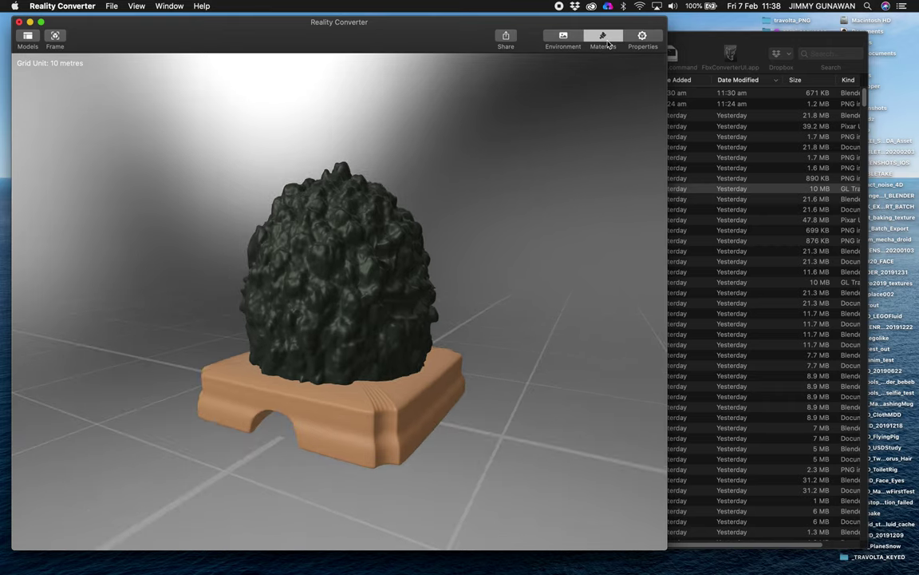
left_click(524, 94)
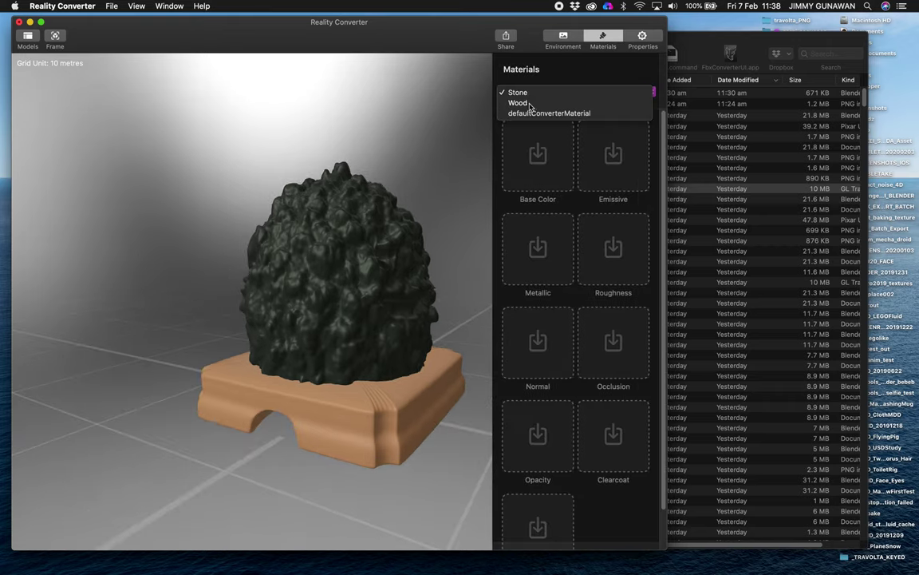
left_click(515, 91)
left_click_drag(726, 49, 744, 45)
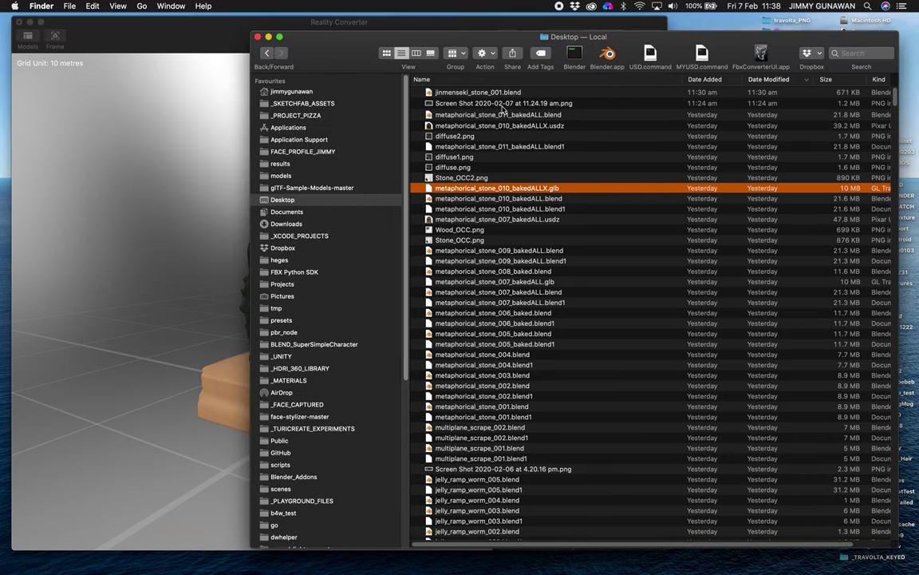
Switch to Blender to review the stone and its whole node tree, and view the browser article on Parasite's scholar stone.
key("ctrl+Right")
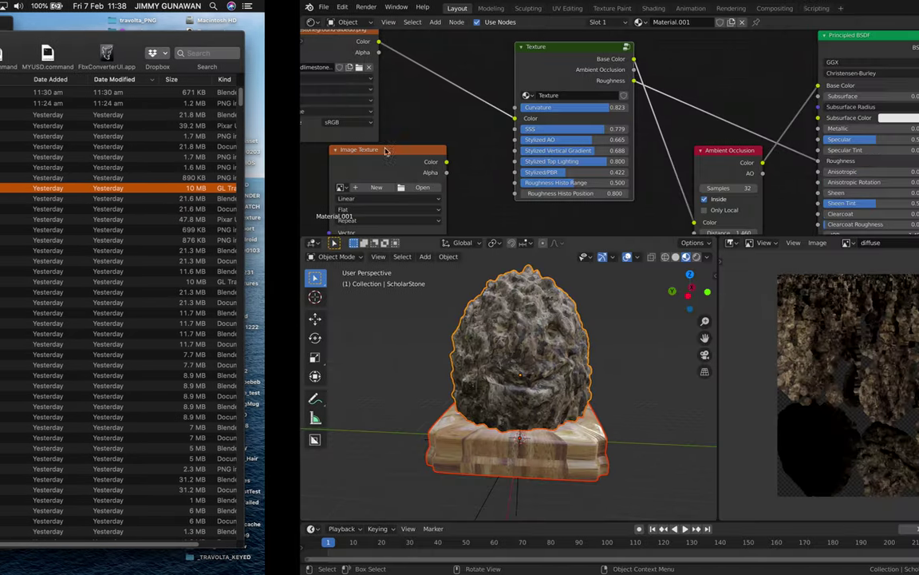
middle_click_drag(291, 363, 312, 366)
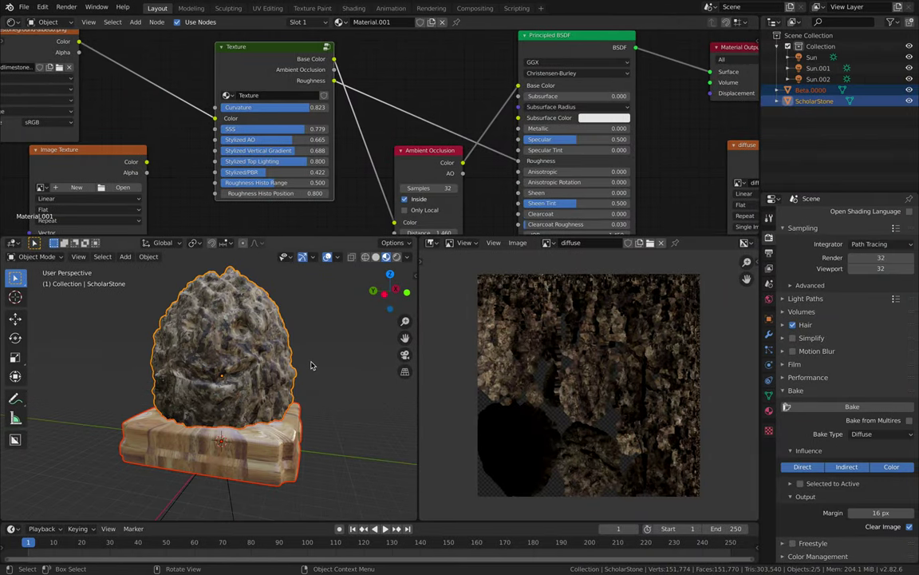
scroll(457, 165, "down", 10)
middle_click_drag(458, 165, 423, 146)
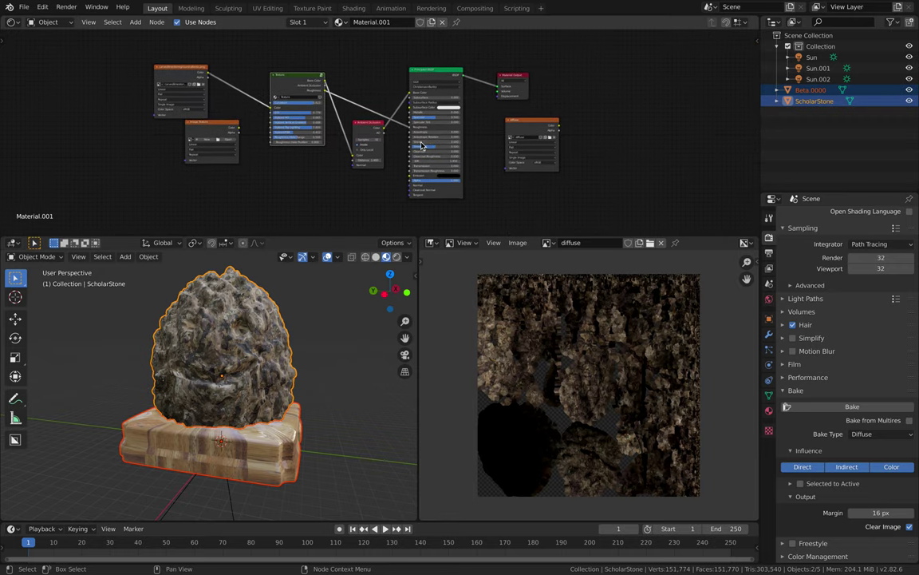
key("ctrl+Right")
key("ctrl+Left")
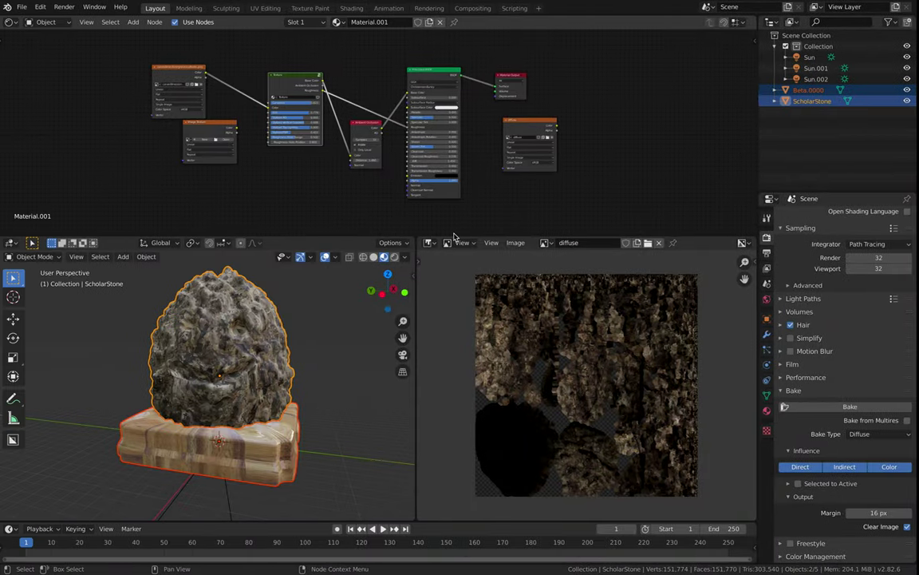
key("ctrl+Right")
scroll(453, 304, "up", 1)
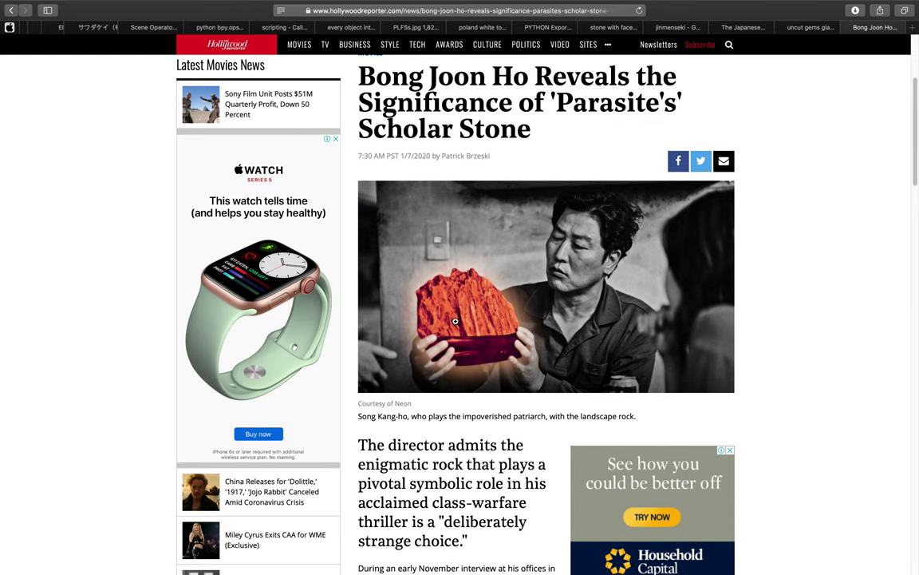
Return to the Finder window, open the _MATERIALS folder from Documents and view the bamboo-wood-semigloss textures beside Reality Converter.
key("ctrl+Left")
key("ctrl+Left")
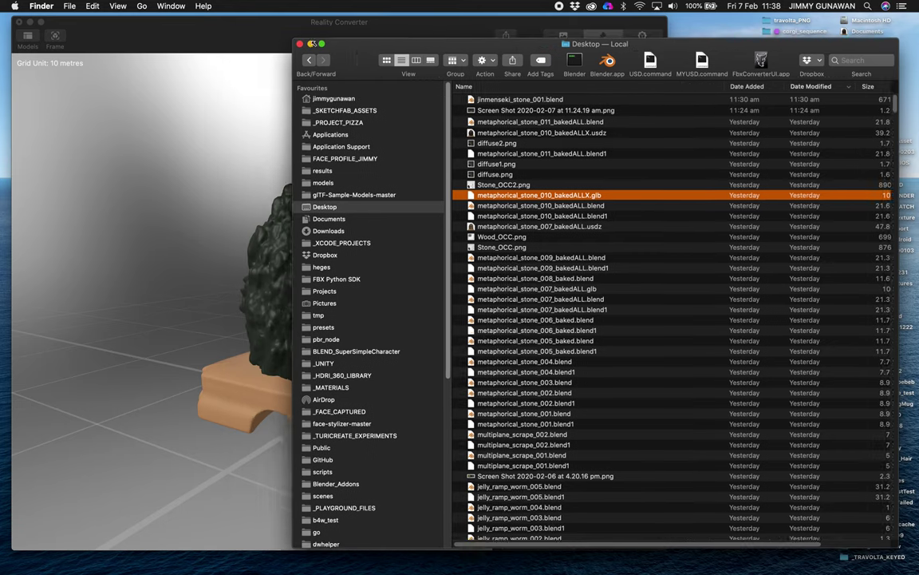
left_click_drag(253, 35, 346, 47)
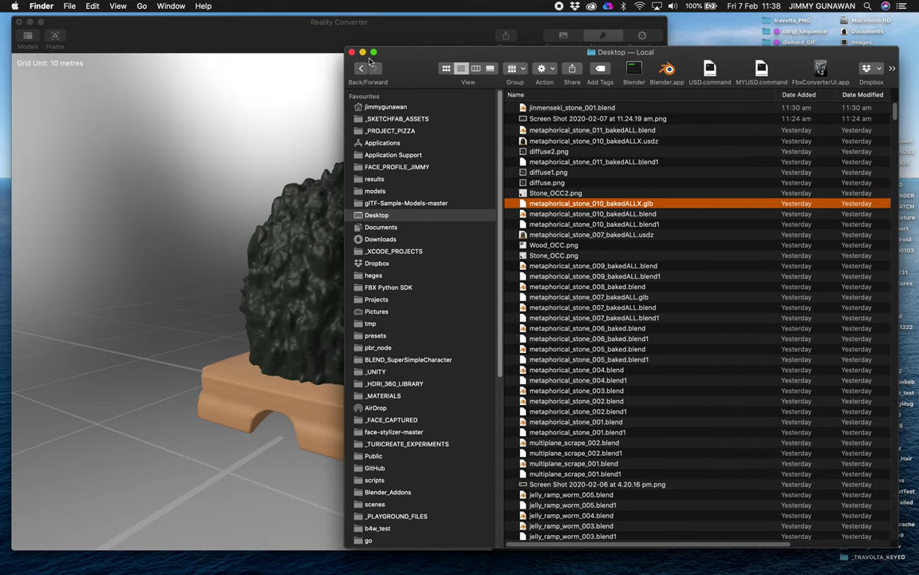
left_click(407, 239)
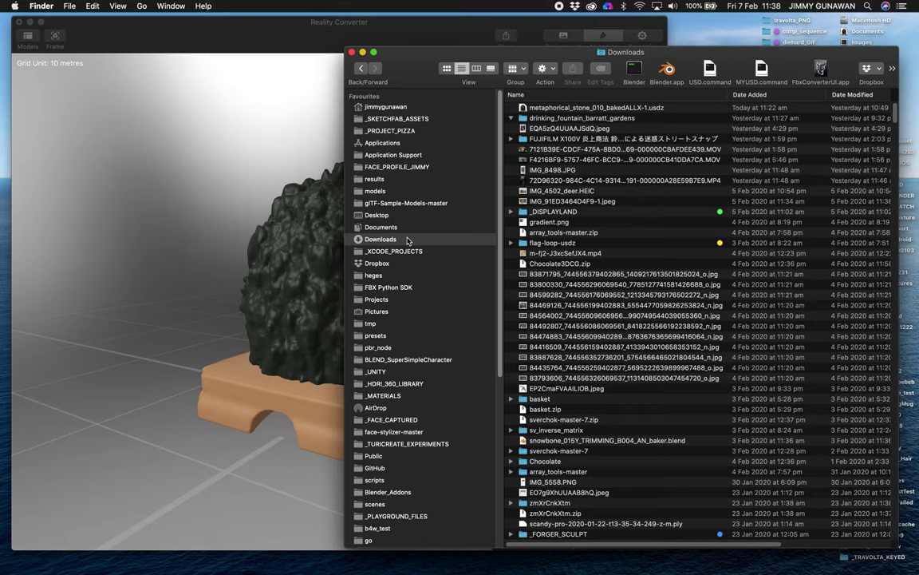
left_click(429, 229)
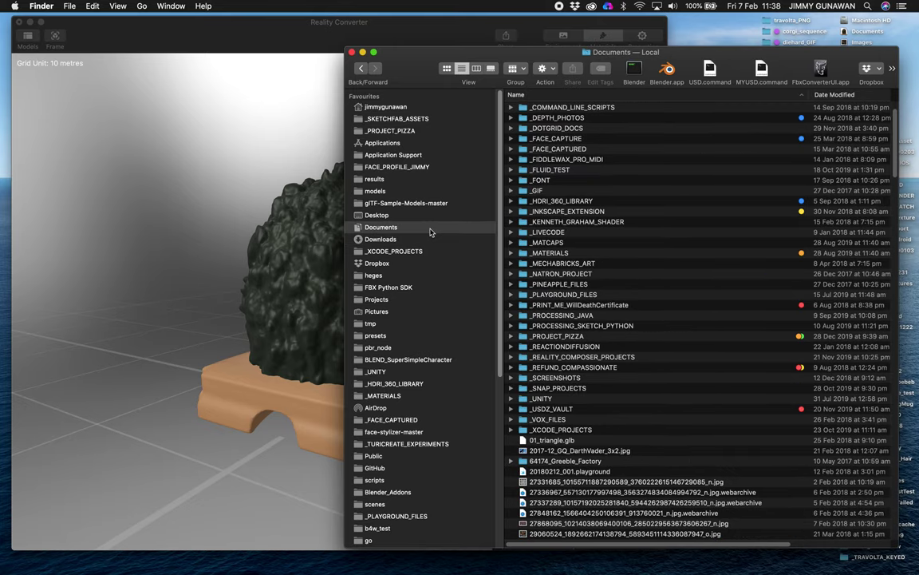
double_click(543, 252)
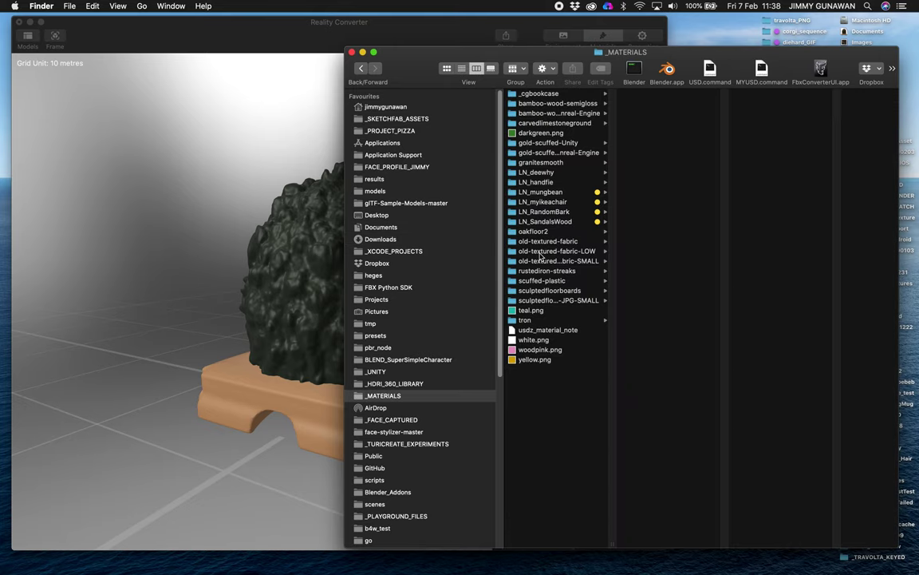
left_click(556, 104)
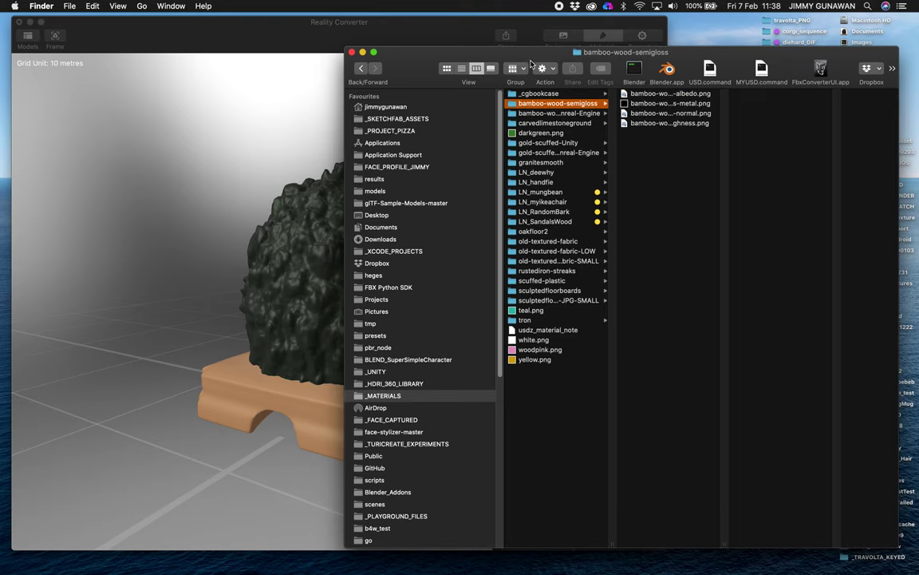
left_click_drag(528, 60, 559, 178)
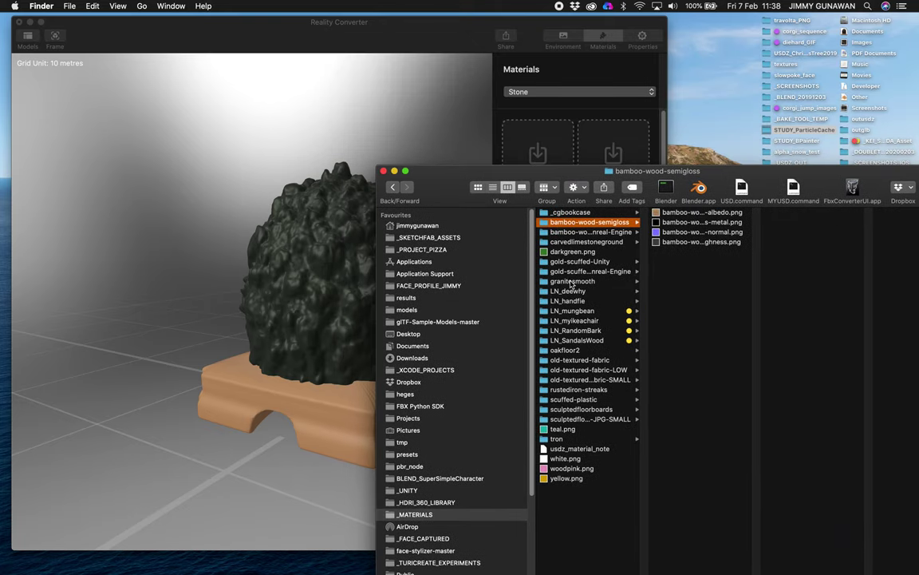
Assign the carvedlimestoneground albedo texture to the Stone material's Base Color and its metal texture to Metallic.
left_click(605, 243)
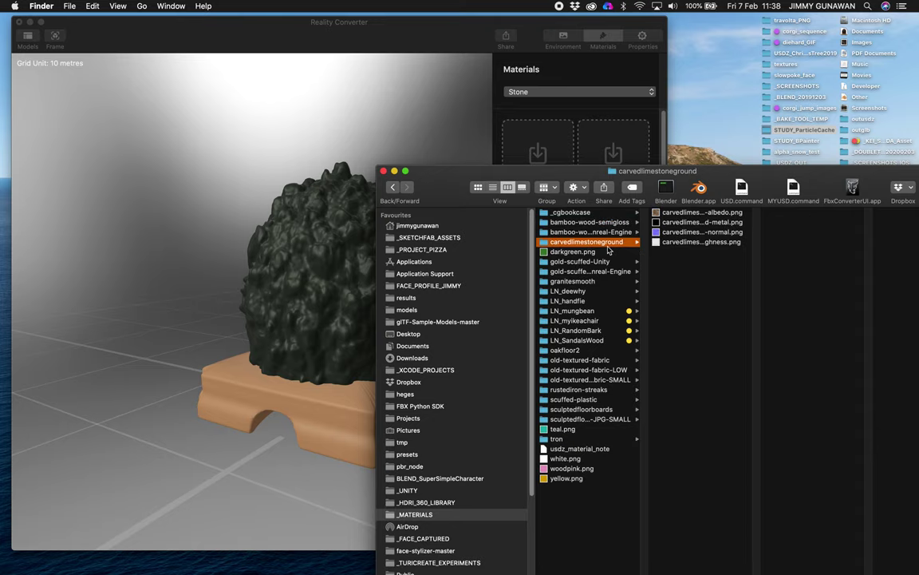
left_click_drag(641, 181, 655, 308)
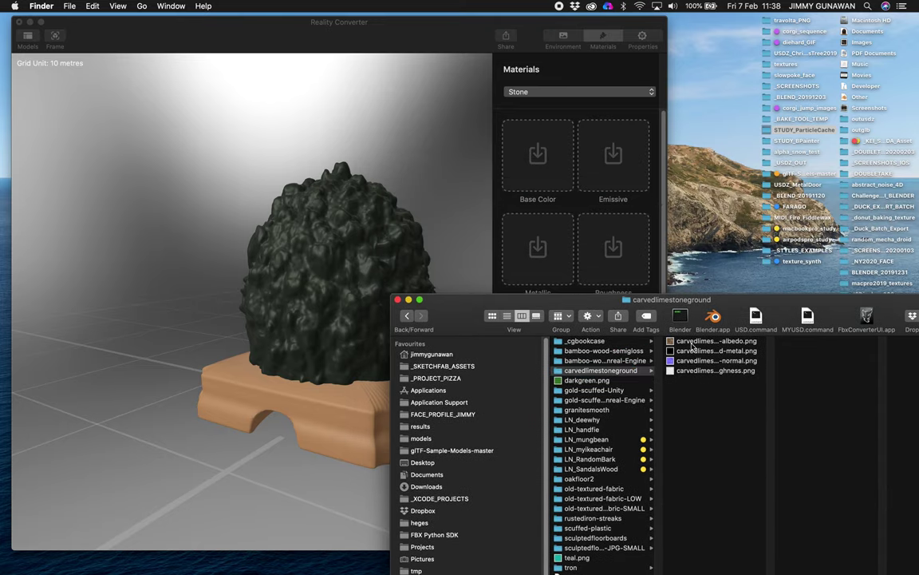
left_click_drag(715, 341, 542, 164)
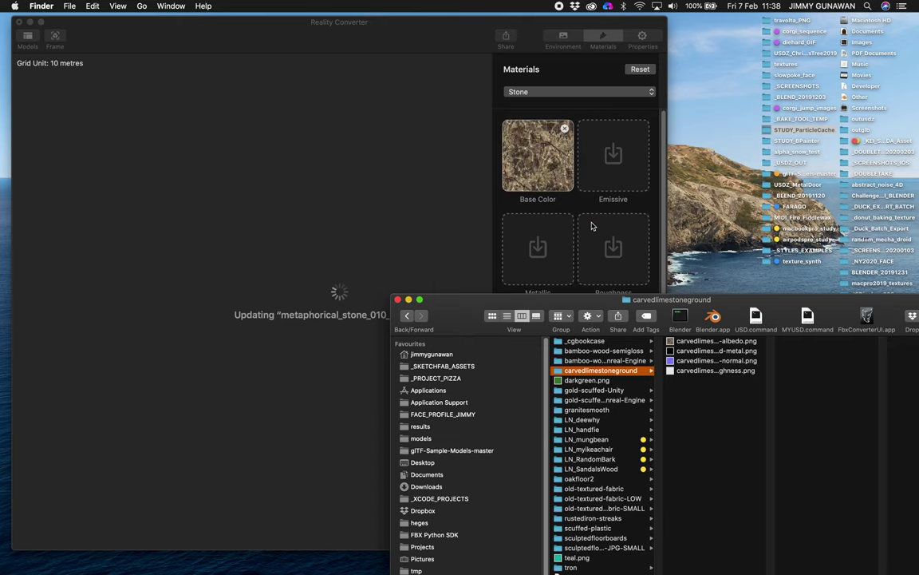
left_click_drag(739, 301, 734, 357)
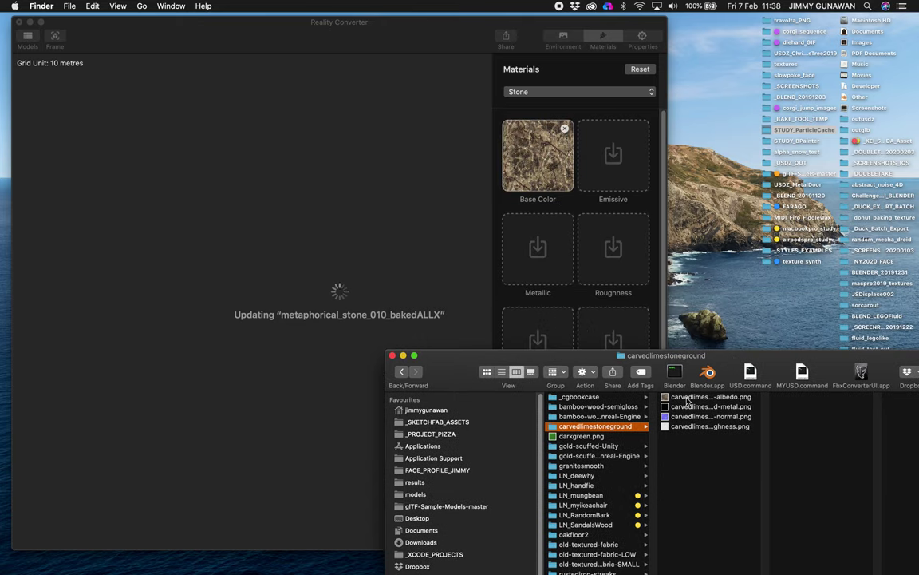
left_click(669, 407)
left_click_drag(669, 408, 552, 254)
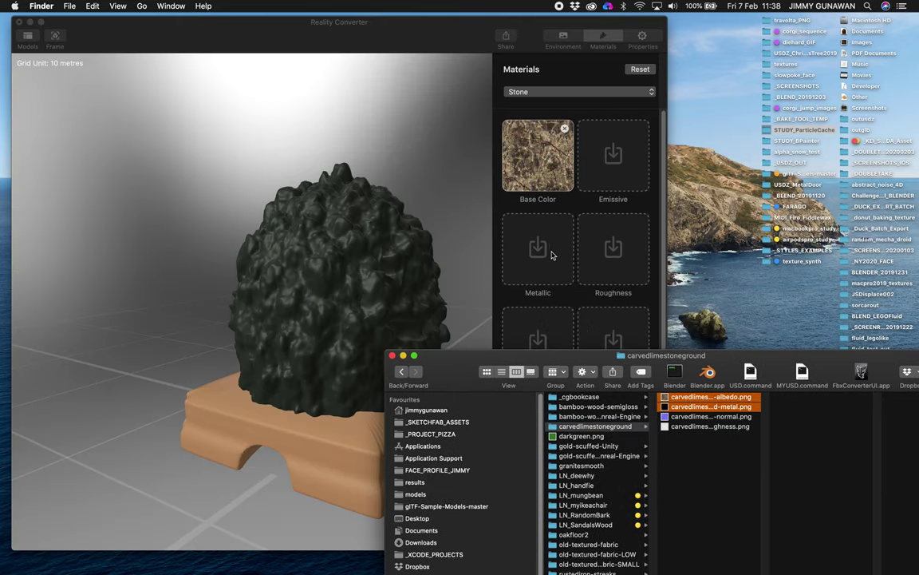
left_click(698, 442)
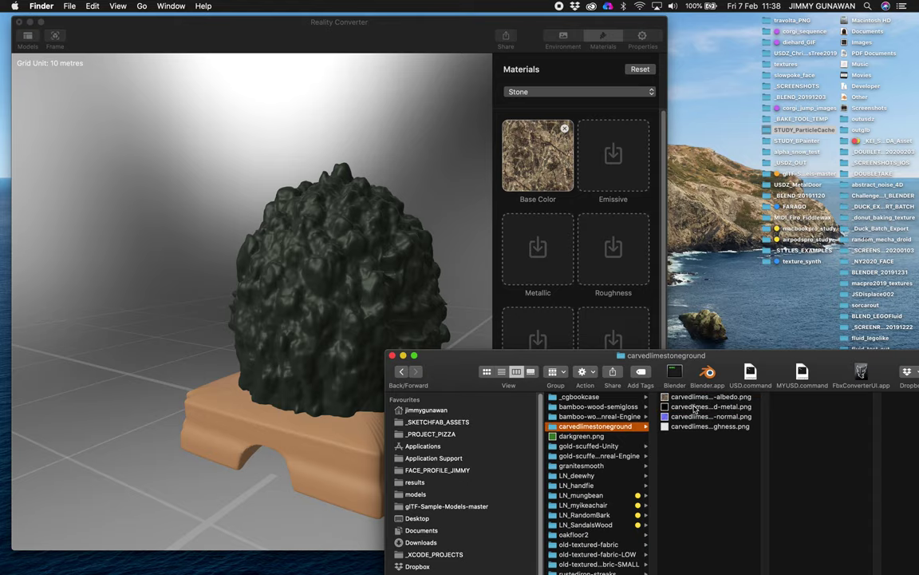
left_click_drag(695, 410, 543, 246)
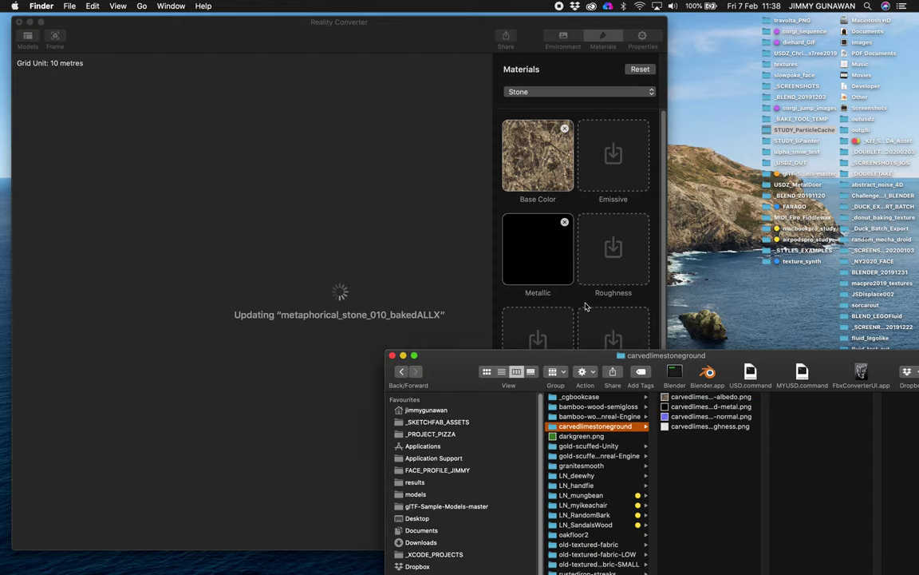
Assign the carvedlimestoneground normal texture to Stone's Normal map and show the details of its Base Color texture.
left_click(710, 416)
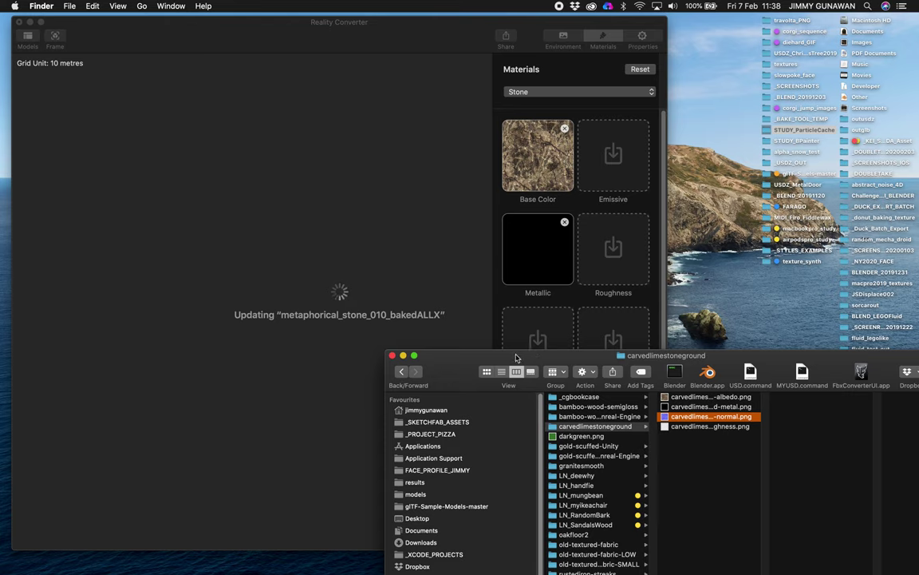
left_click_drag(516, 358, 519, 418)
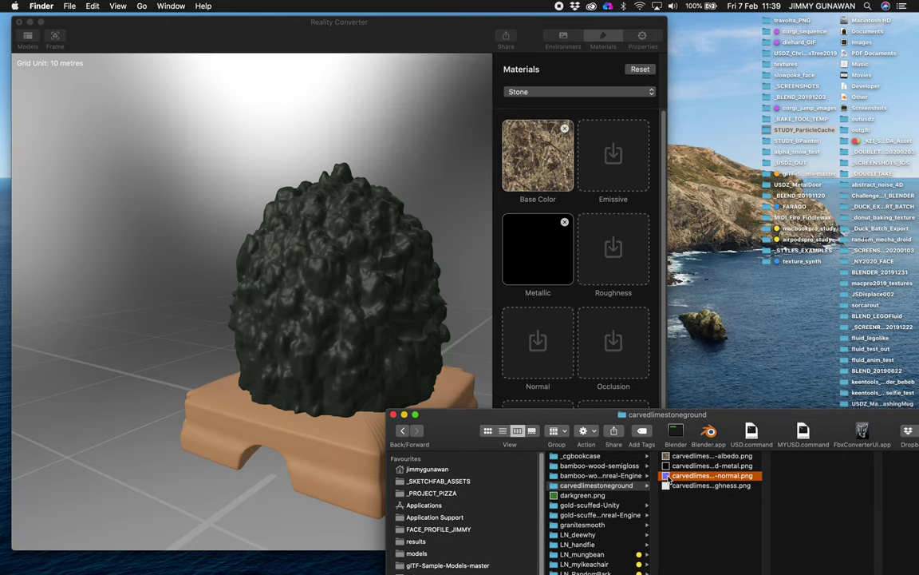
left_click_drag(669, 477, 539, 344)
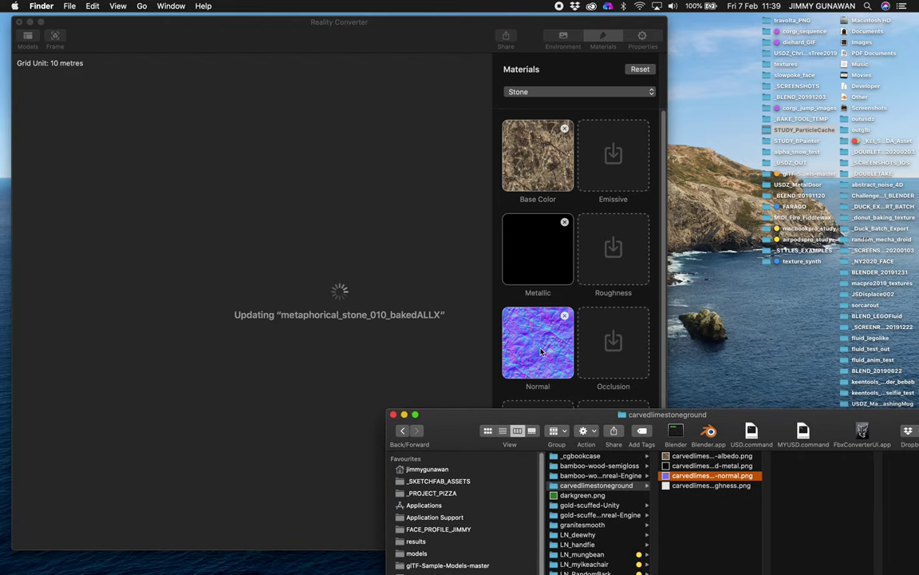
left_click(380, 325)
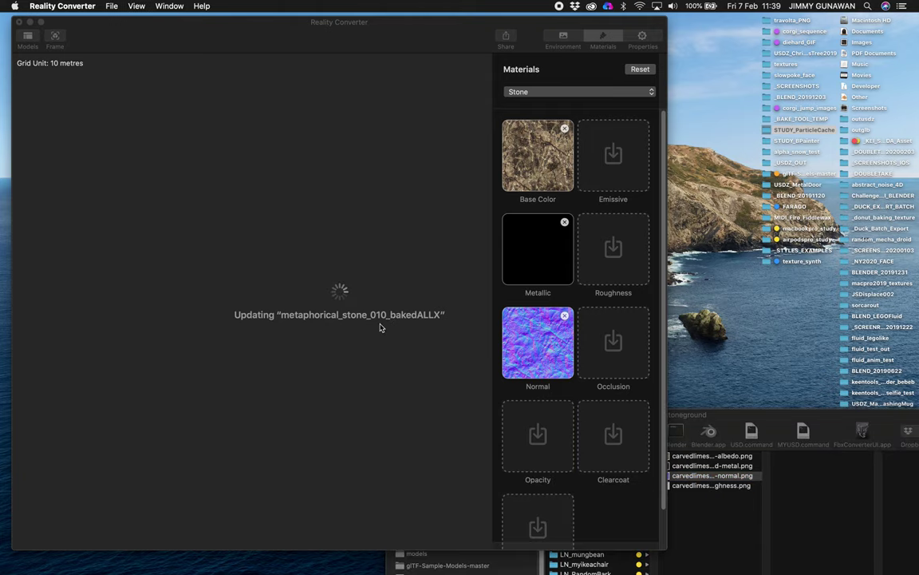
mouse_move(367, 311)
left_mouse_down()
mouse_move(431, 299)
mouse_move(354, 310)
mouse_move(364, 306)
left_mouse_up()
left_click(537, 166)
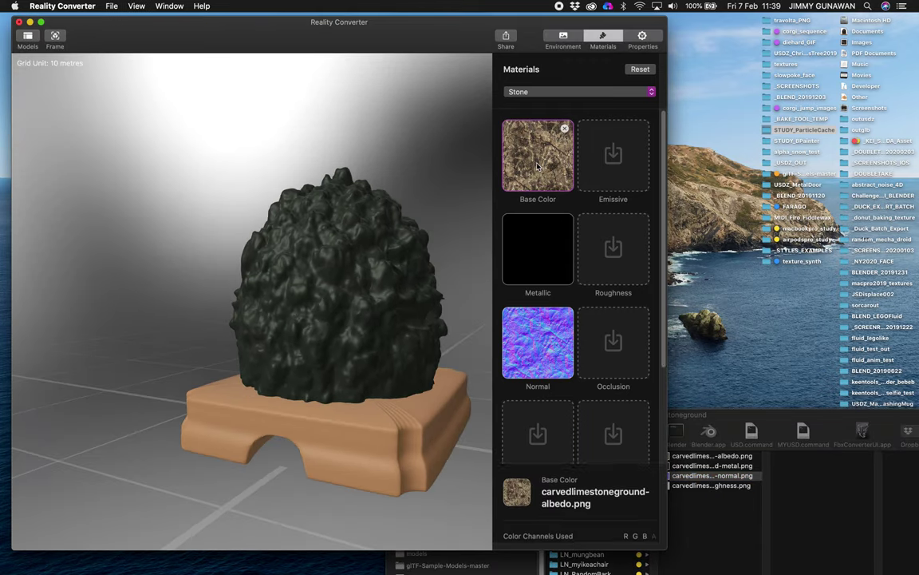
Switch to the Wood material and assign the bamboo-wood-semigloss albedo texture to its Base Color.
left_click(558, 92)
left_click(558, 103)
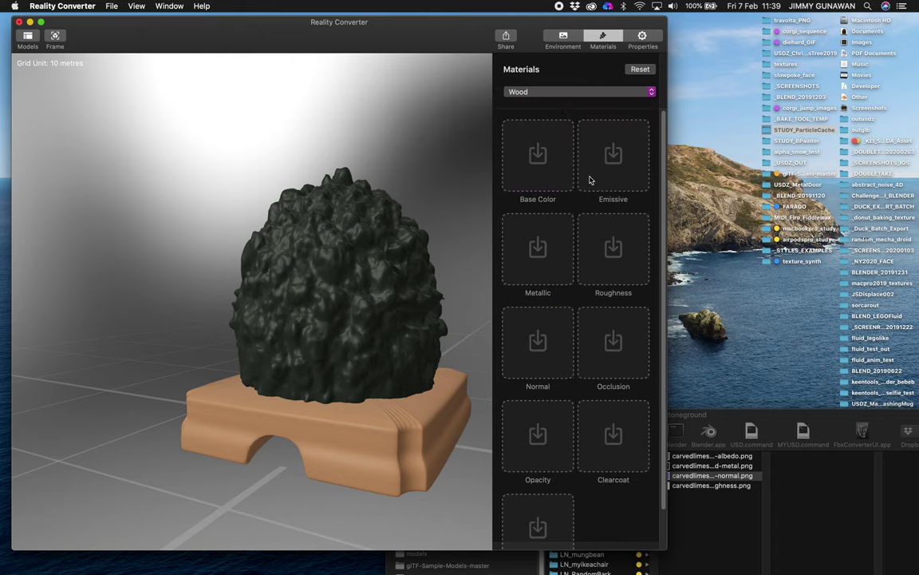
left_click_drag(718, 416, 740, 415)
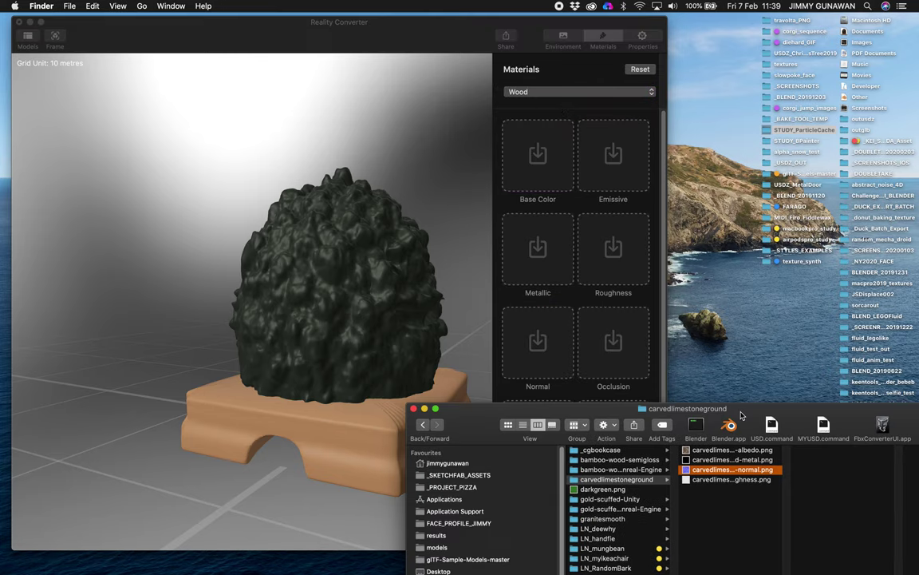
left_click(627, 470)
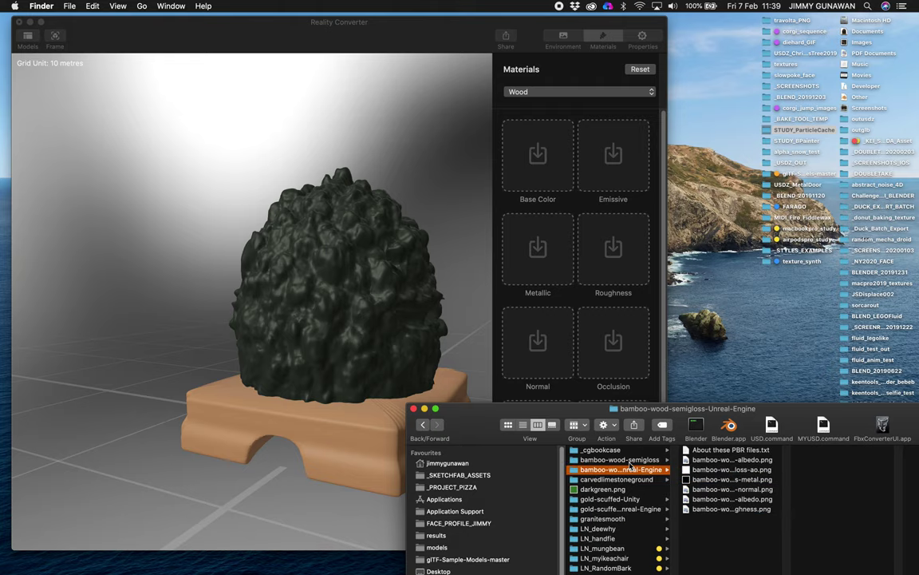
left_click(629, 461)
left_click_drag(709, 453, 538, 184)
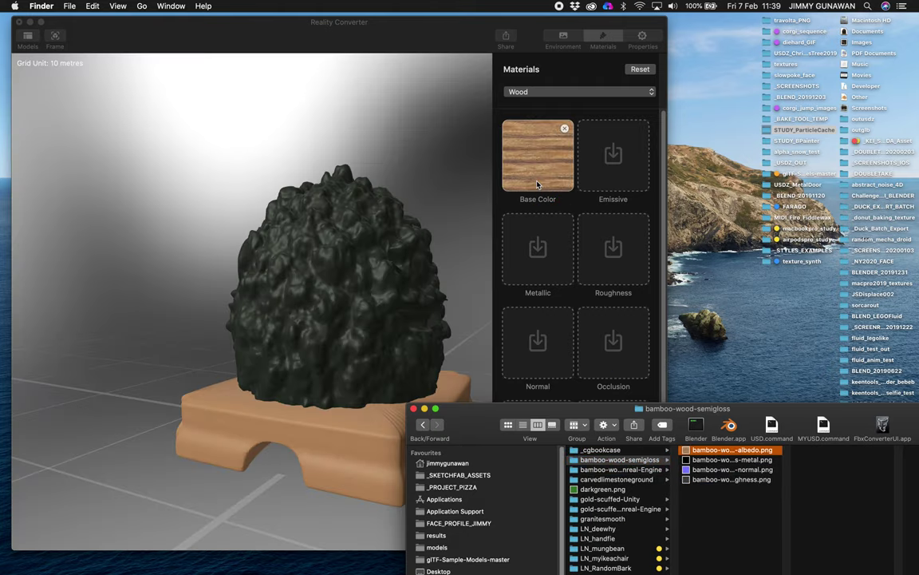
Show the list of loaded models and light the stone with the night environment of blurred lights.
left_click(425, 237)
left_click_drag(387, 264, 418, 263)
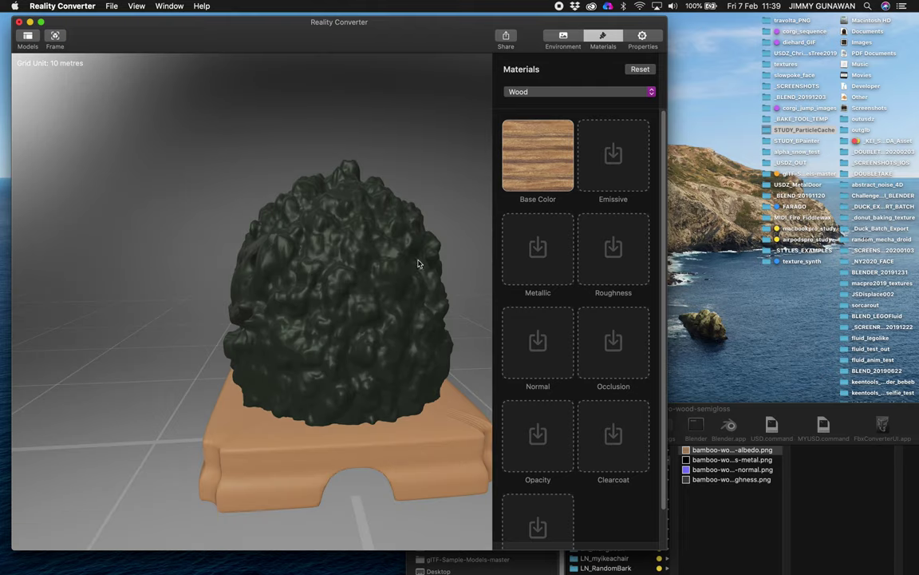
left_click(36, 38)
left_click(44, 74)
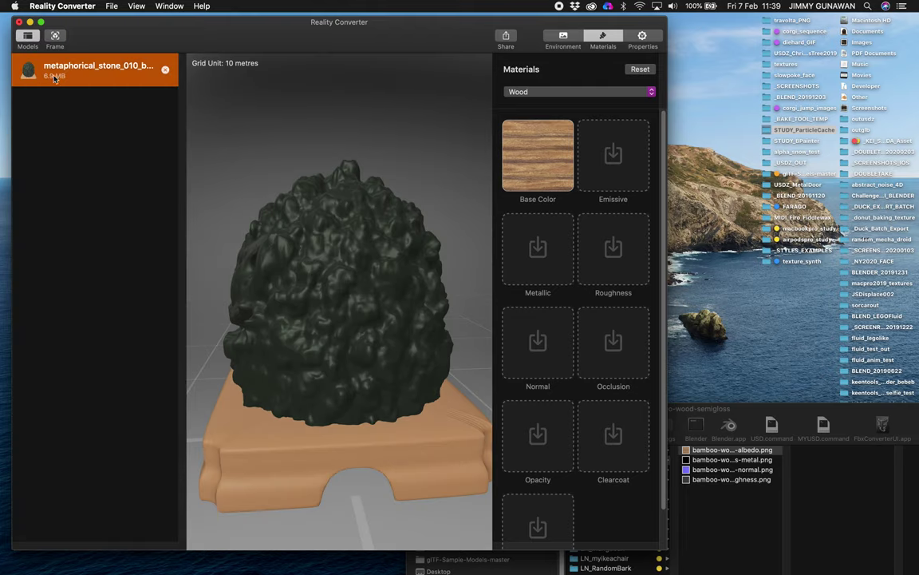
left_click_drag(288, 219, 386, 228)
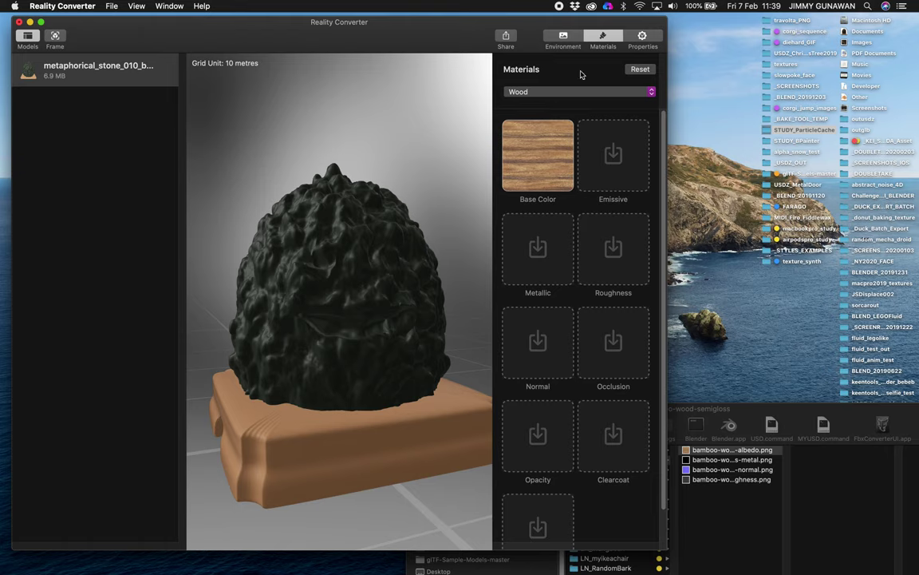
left_click(563, 36)
left_click(571, 256)
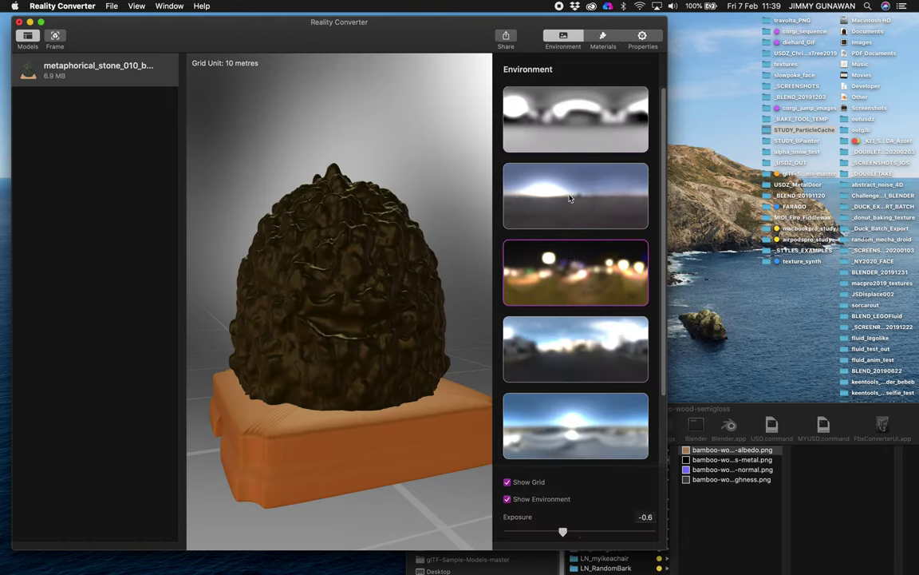
Return to the Wood material's textures and reset all changes made to the model.
left_click(602, 38)
left_click(571, 130)
left_click(581, 92)
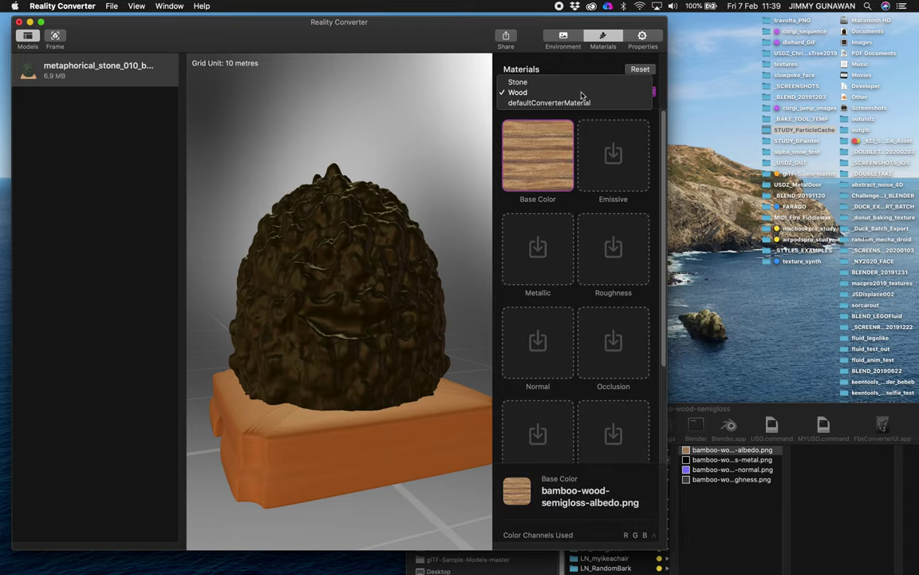
left_click(582, 91)
left_click(638, 69)
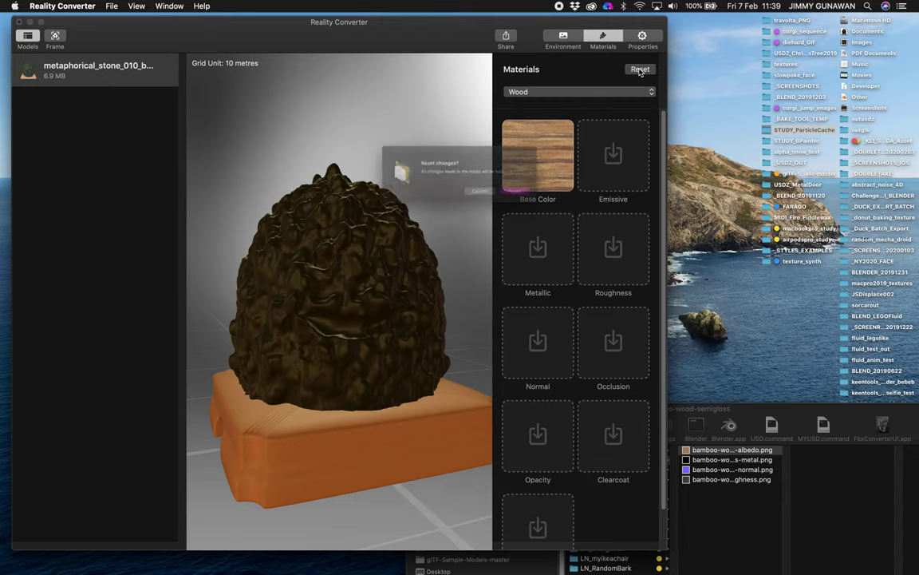
left_click(548, 200)
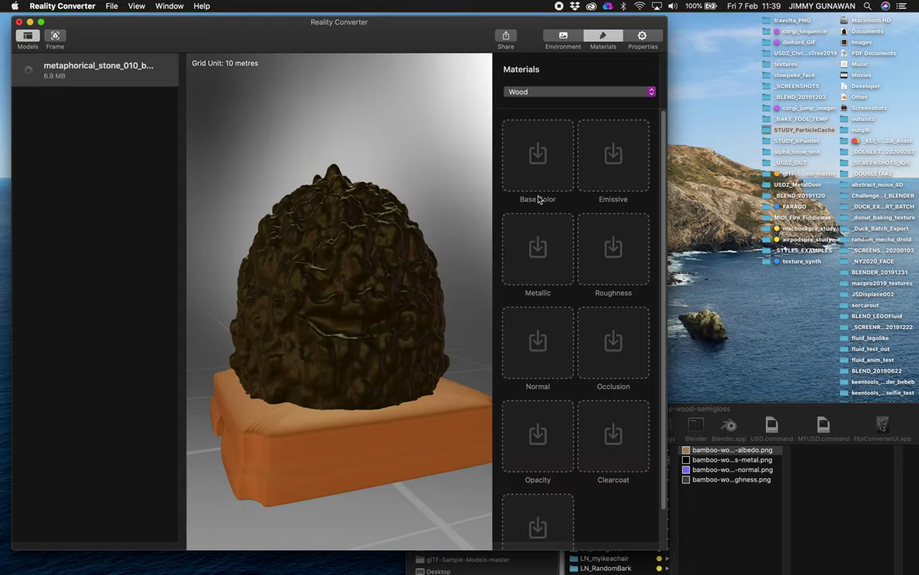
Switch to the Stone material, assign bamboo-wood-semigloss-albedo.png to its Base Color and inspect the model.
left_click(519, 91)
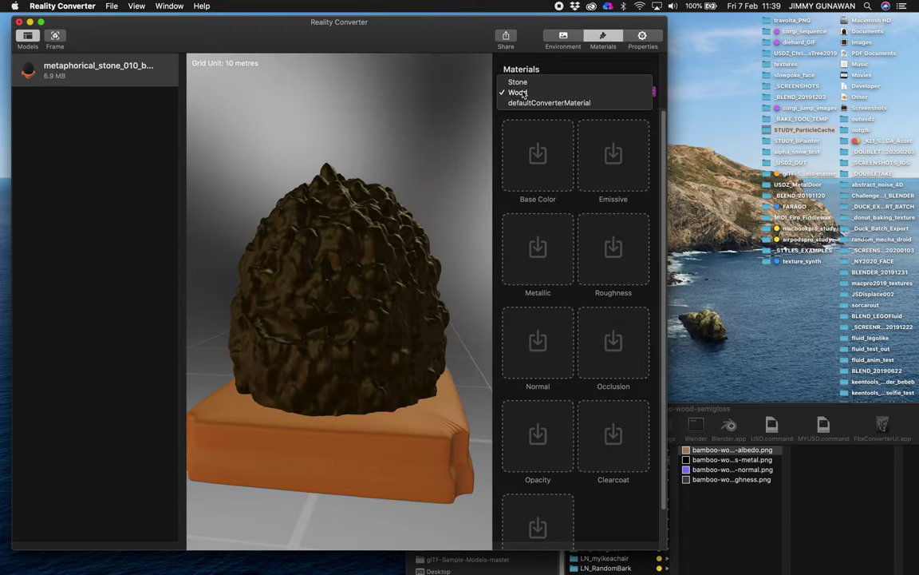
left_click(526, 83)
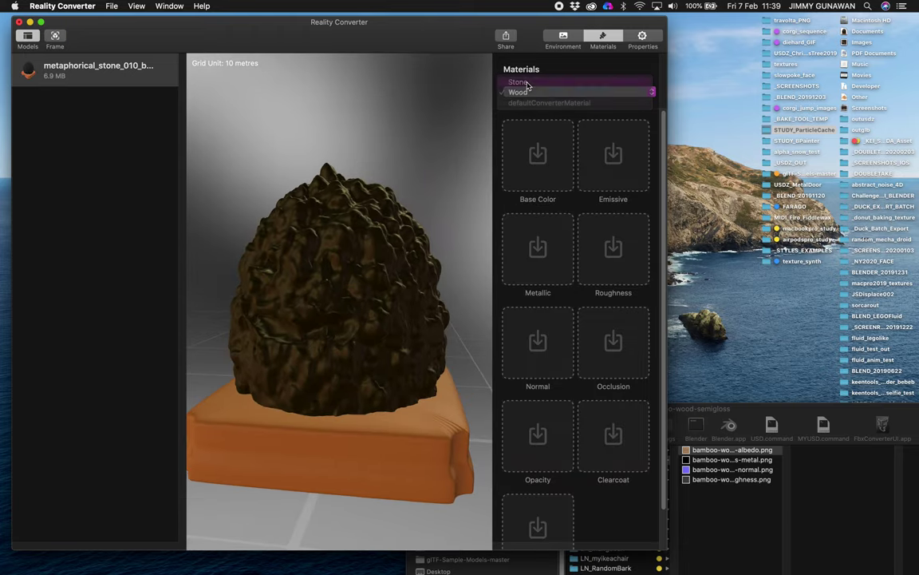
left_click(741, 406)
left_click_drag(700, 453, 539, 180)
left_click(369, 237)
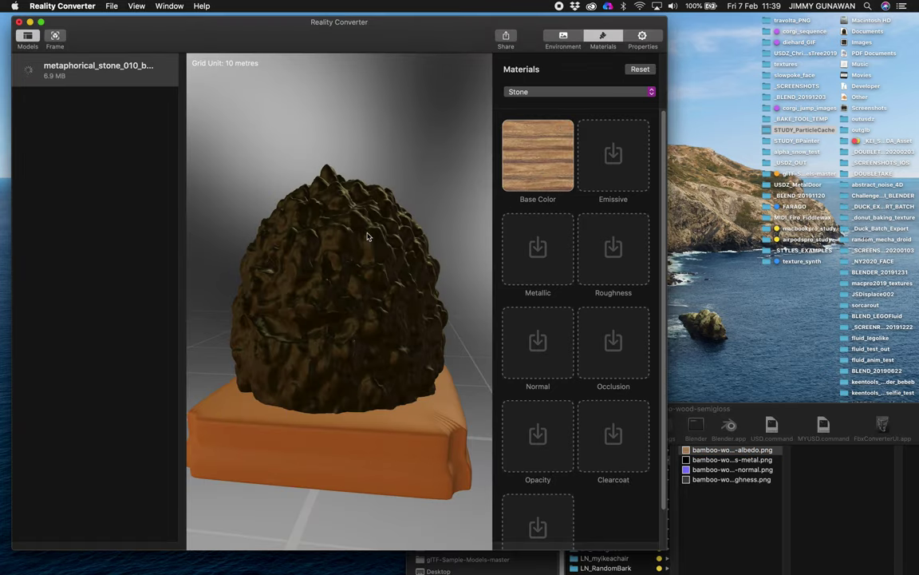
left_click_drag(369, 238, 354, 244)
Add metaphorical_stone_010_bakedALLX.usdz from the Desktop folder to the loaded models and inspect the baked stone.
left_click_drag(725, 436, 730, 308)
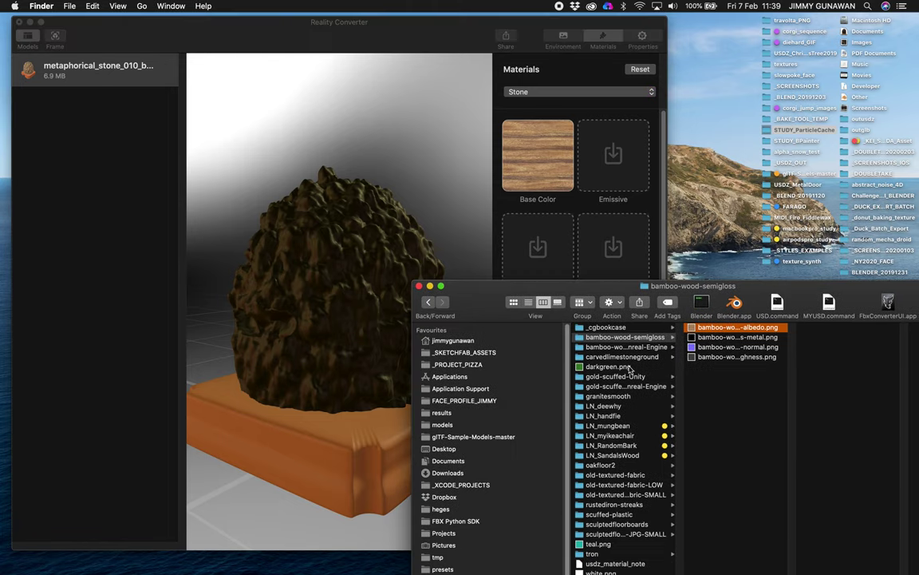
left_click(463, 450)
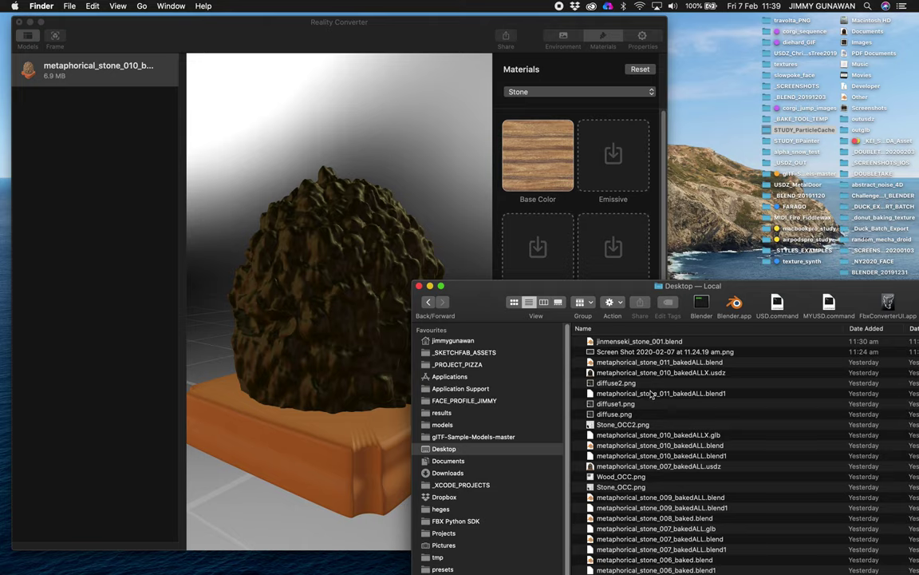
left_click_drag(674, 378, 341, 187)
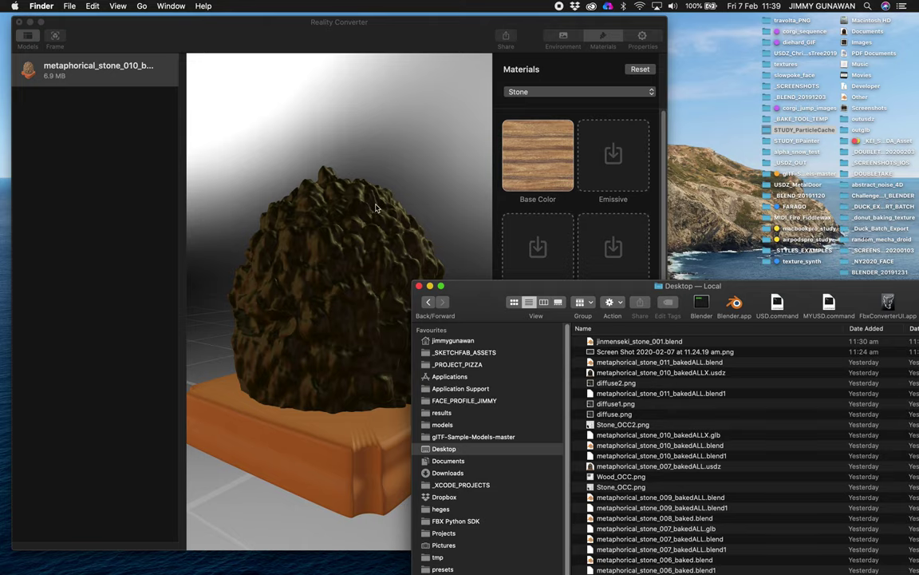
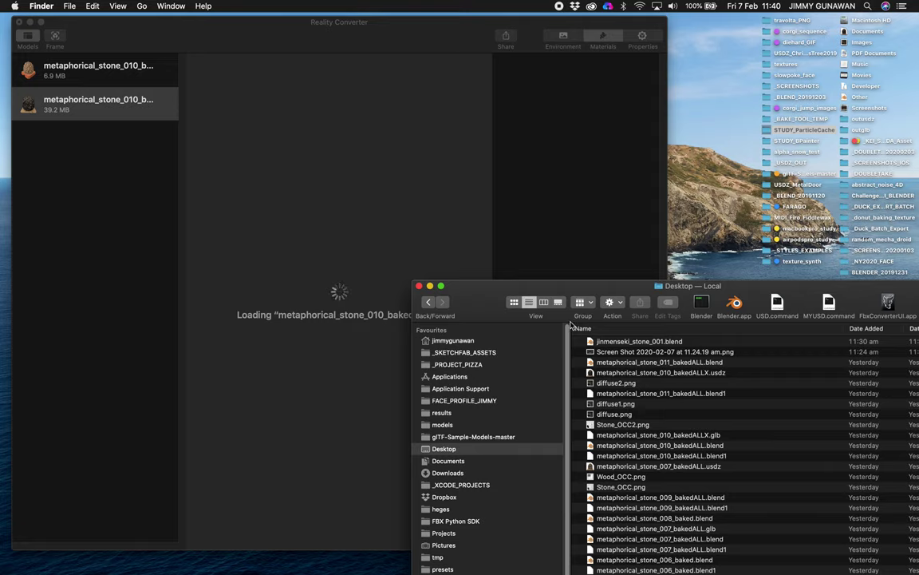
left_click(421, 250)
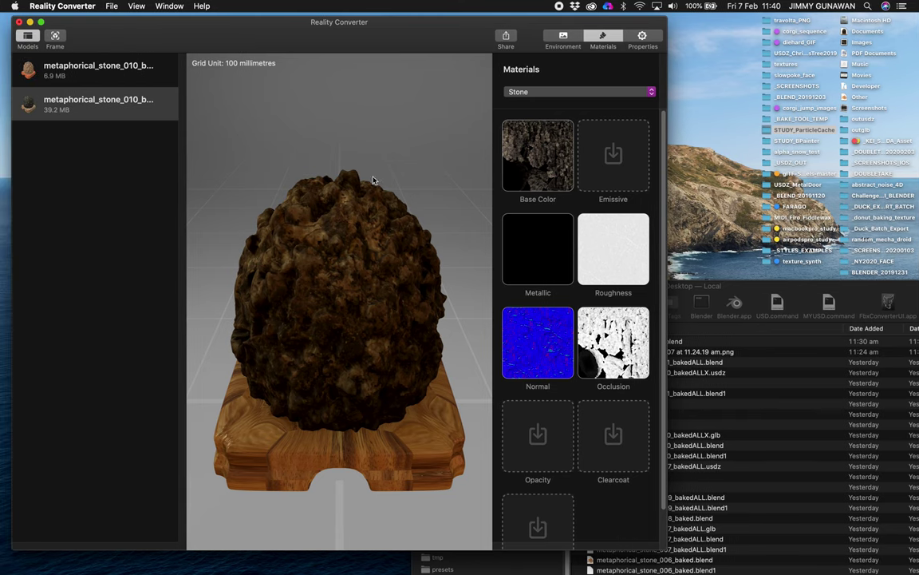
left_click_drag(339, 180, 333, 184)
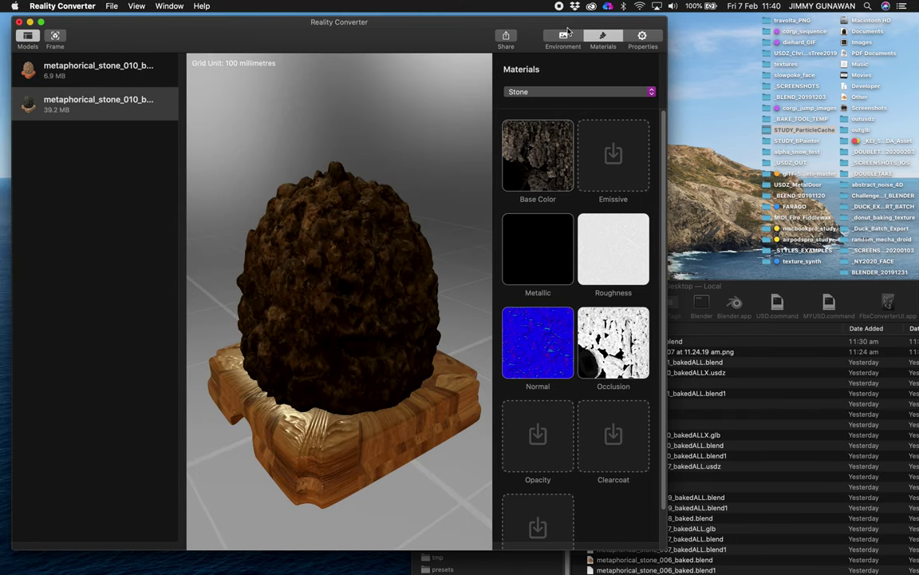
Light the baked stone with the cloudy street environment and set the exposure to 0.1.
left_click(535, 34)
left_click(563, 35)
left_click(586, 199)
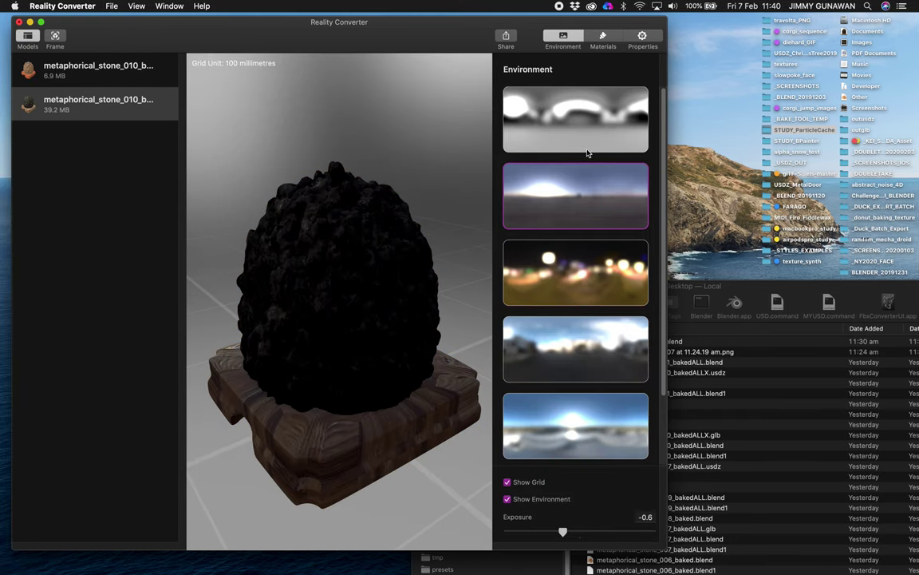
left_click(579, 368)
left_click_drag(471, 271, 408, 235)
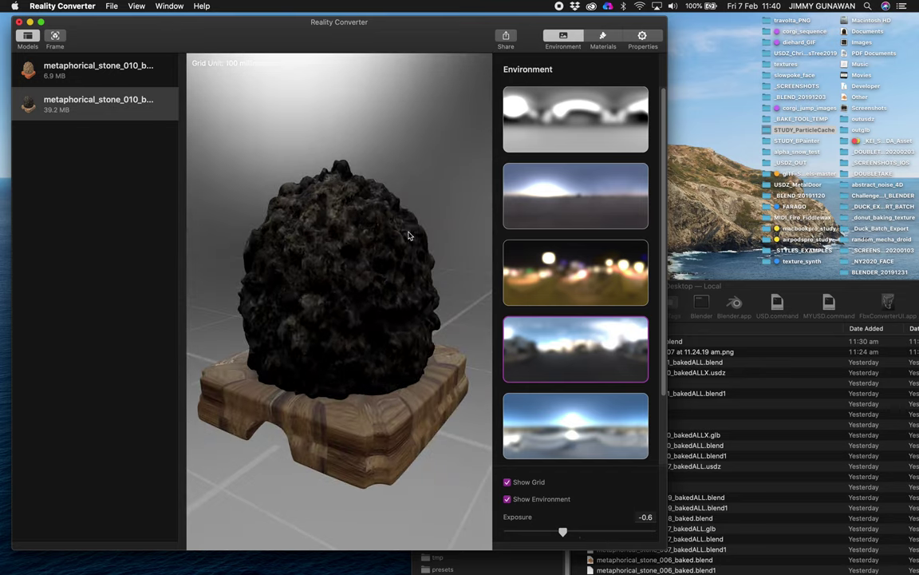
left_click_drag(560, 529, 581, 530)
left_click_drag(397, 356, 372, 241)
Widen the converter window and inspect the stone's smiling face and wooden base in the enlarged view.
left_click(113, 6)
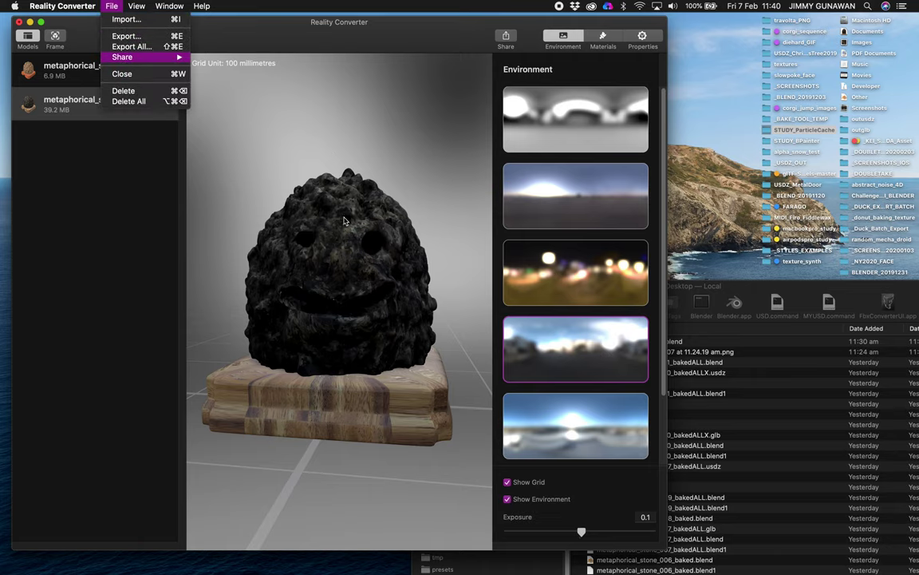
left_click_drag(344, 220, 353, 211)
left_click_drag(411, 244, 435, 296)
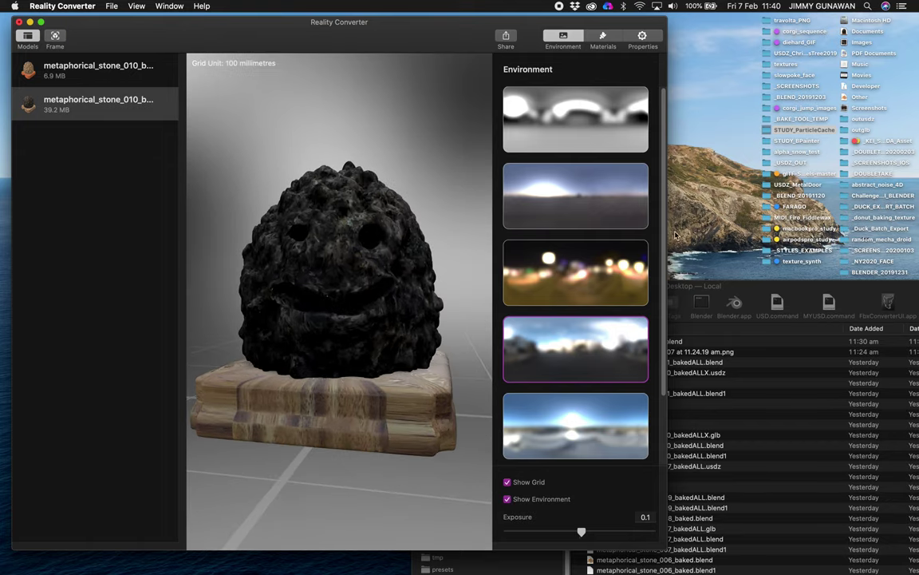
left_click_drag(675, 233, 796, 235)
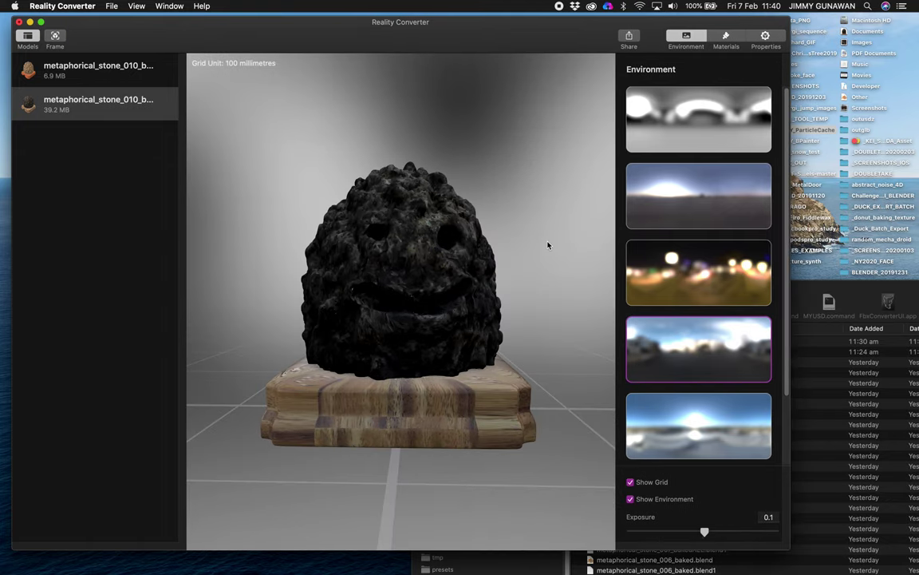
left_click_drag(543, 254, 405, 261)
scroll(400, 262, "up", 1)
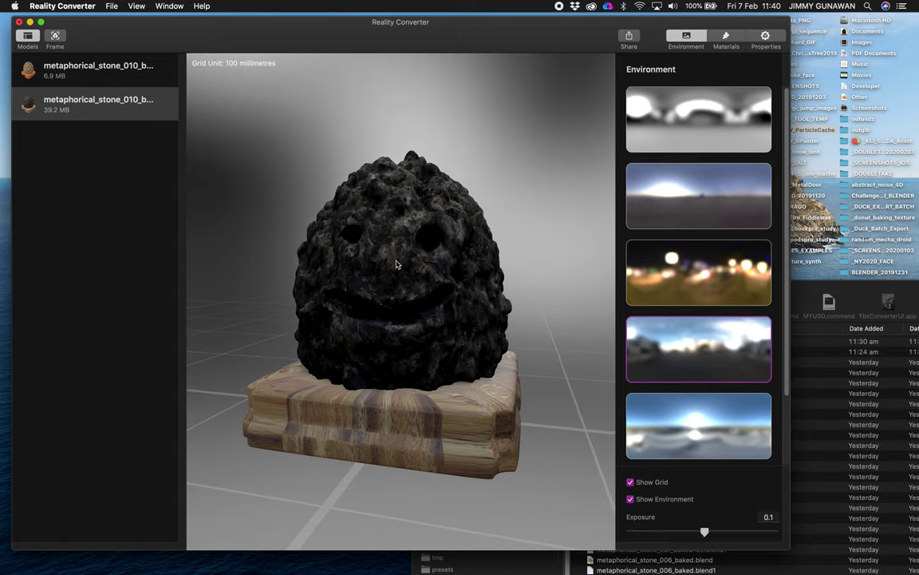
Check the Parasite scholar stone article in the web browser, then return to Reality Converter and examine the model's face from several angles.
key("ctrl+Right")
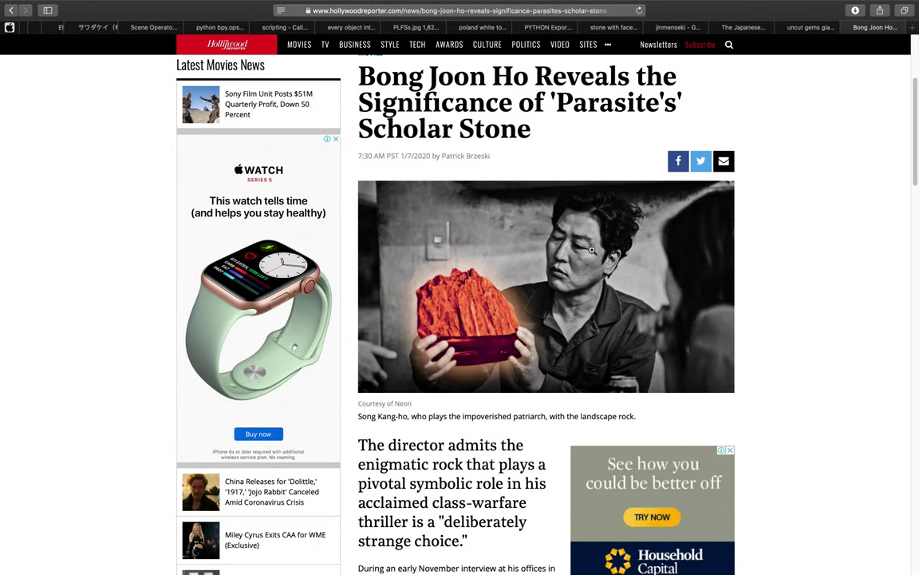
scroll(652, 240, "up", 1)
scroll(652, 240, "up", 5)
key("ctrl+Left")
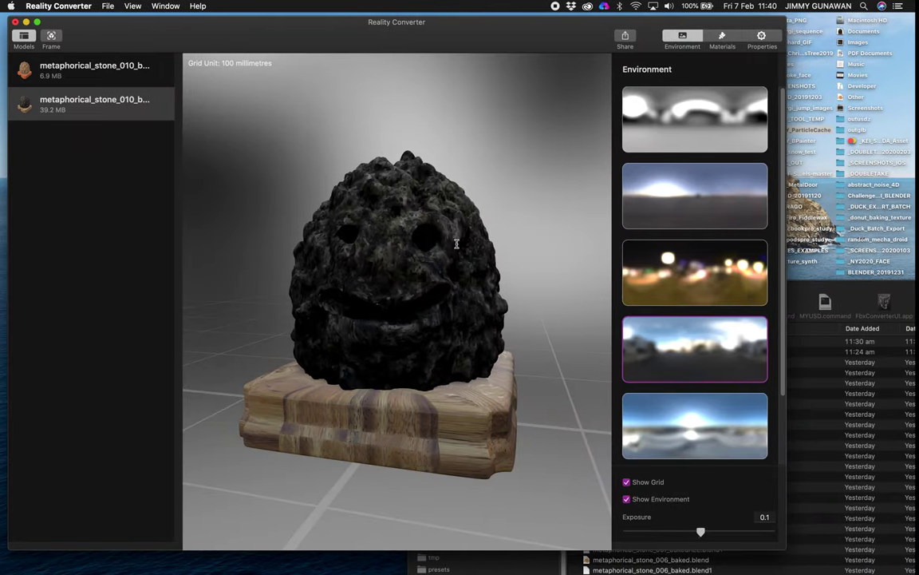
mouse_move(504, 242)
left_mouse_down()
mouse_move(507, 230)
mouse_move(513, 249)
left_mouse_up()
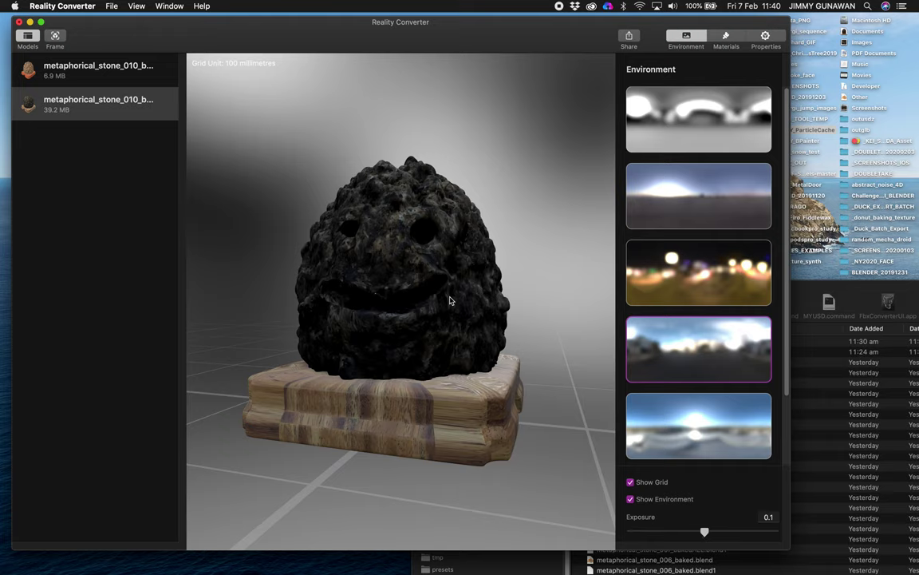
mouse_move(450, 300)
left_mouse_down()
mouse_move(410, 287)
mouse_move(454, 305)
left_mouse_up()
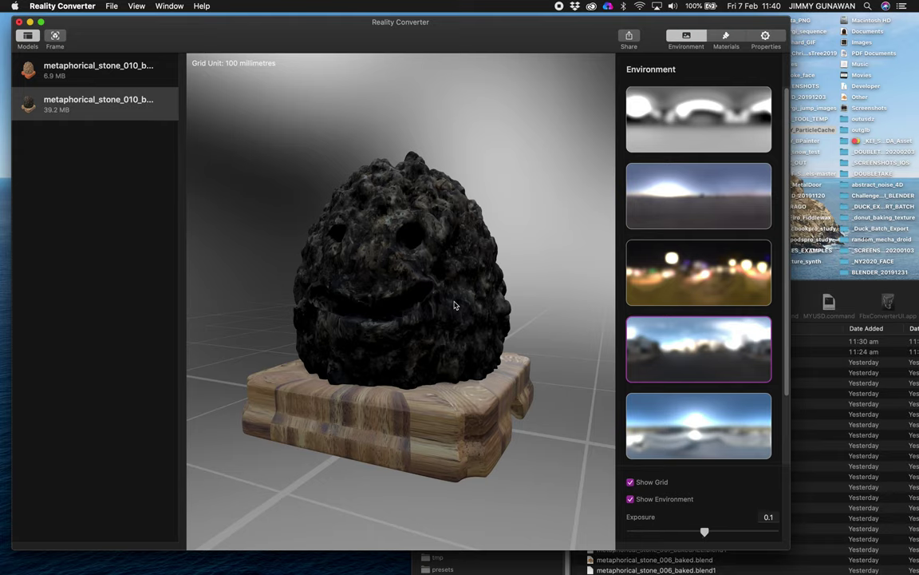
left_click_drag(454, 305, 459, 267)
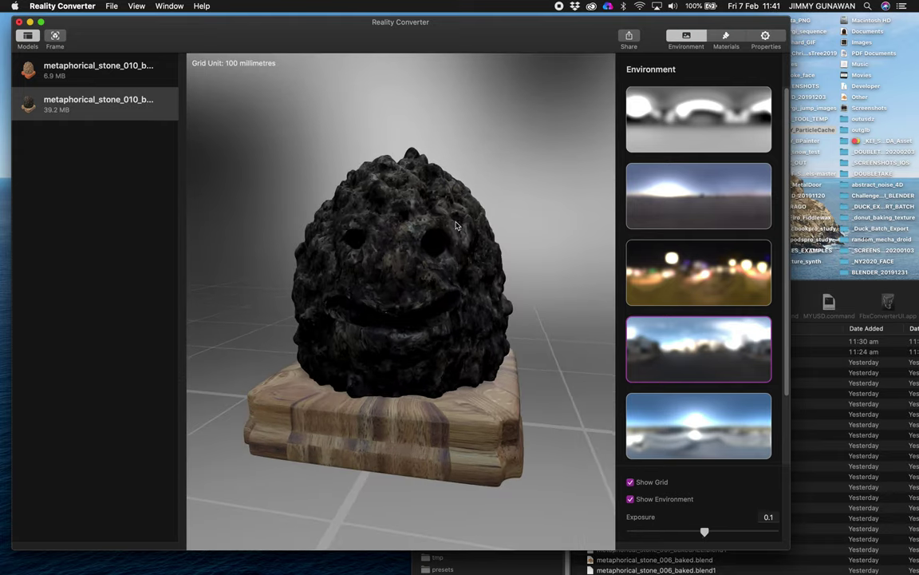
left_click_drag(457, 226, 452, 218)
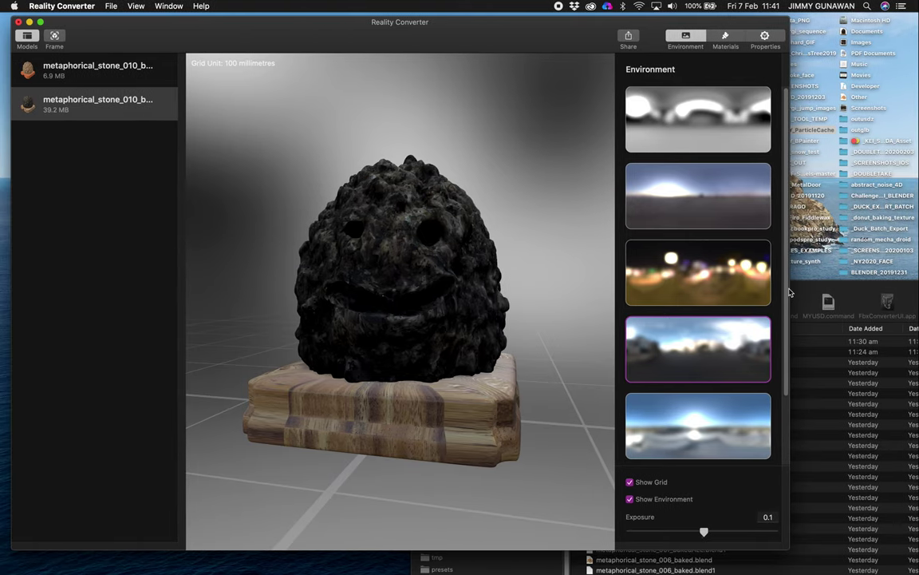
left_click_drag(821, 289, 719, 191)
View the Uncut Gems giant opal images and the face-like rocks article in the web browser, then return to Reality Converter.
key("ctrl+Right")
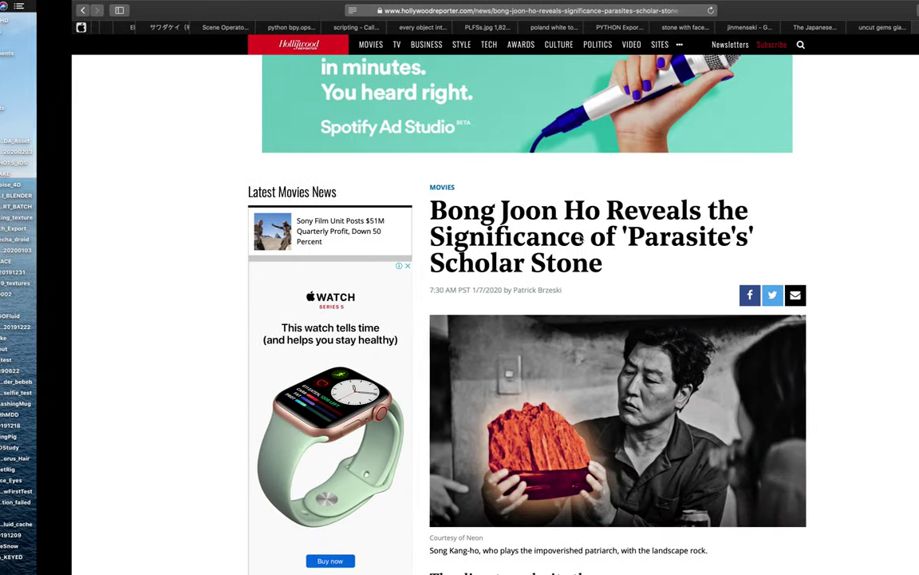
left_click(809, 28)
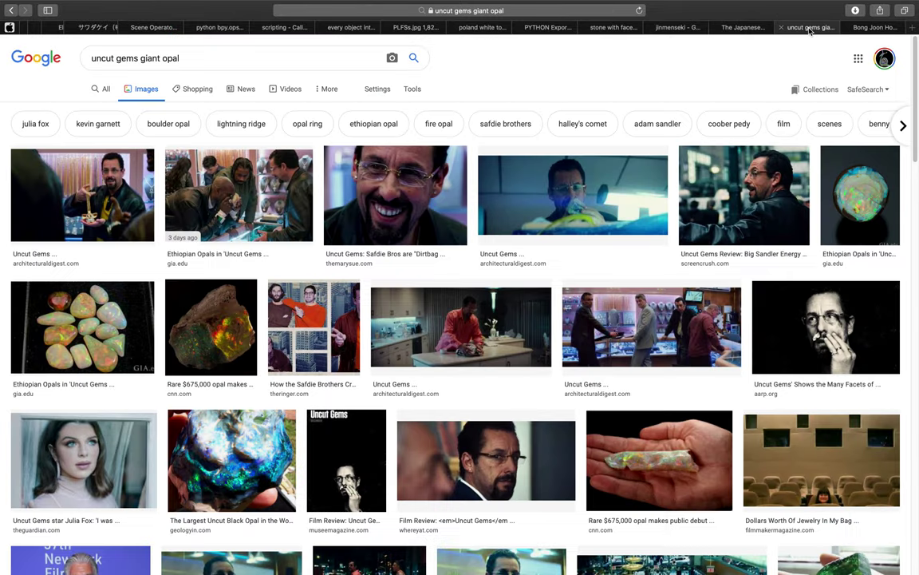
left_click(764, 29)
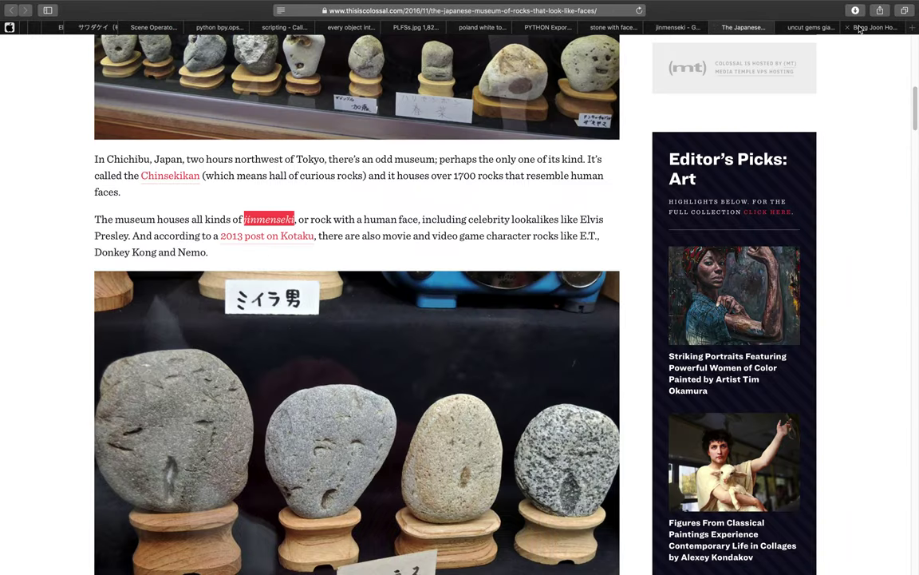
scroll(686, 266, "down", 10)
scroll(720, 263, "up", 10)
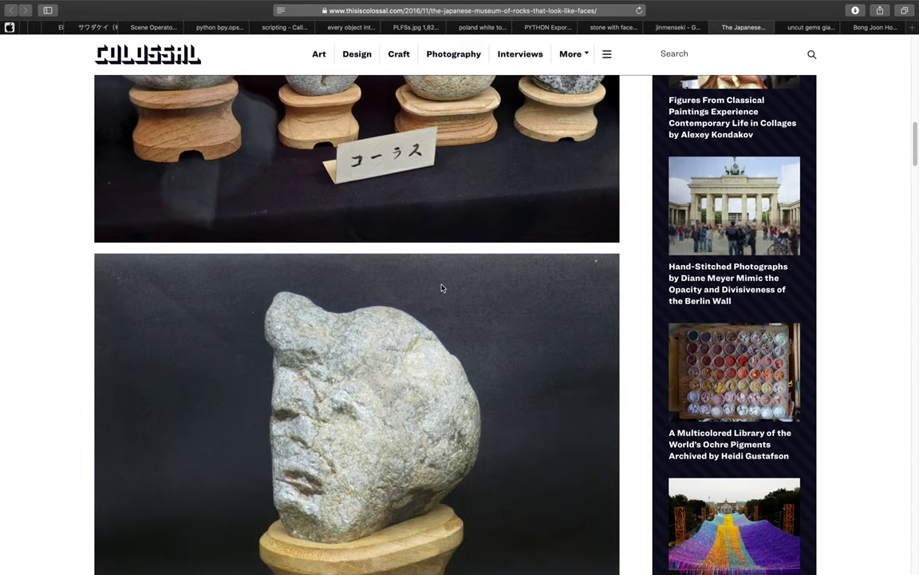
key("ctrl+Left")
left_click(437, 156)
Light the baked stone with the bright blue-sky environment and set the exposure to -0.2.
mouse_move(570, 257)
left_mouse_down()
mouse_move(503, 213)
mouse_move(581, 261)
left_mouse_up()
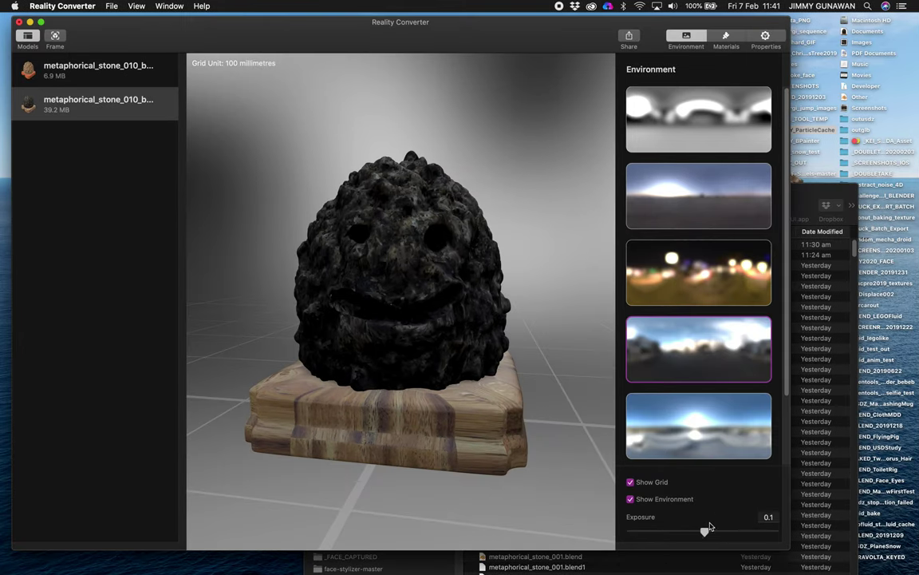
left_click_drag(705, 530, 723, 530)
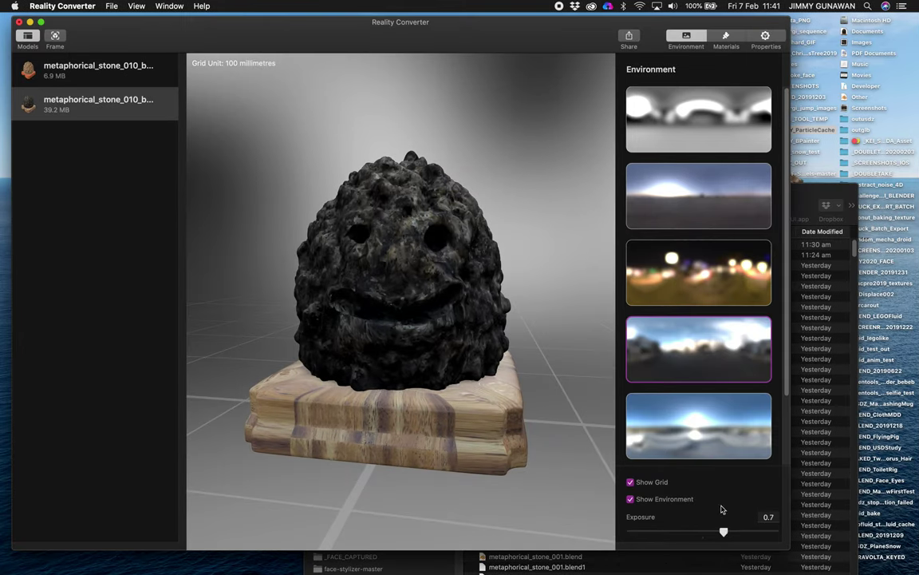
left_click(705, 425)
left_click_drag(582, 370, 517, 364)
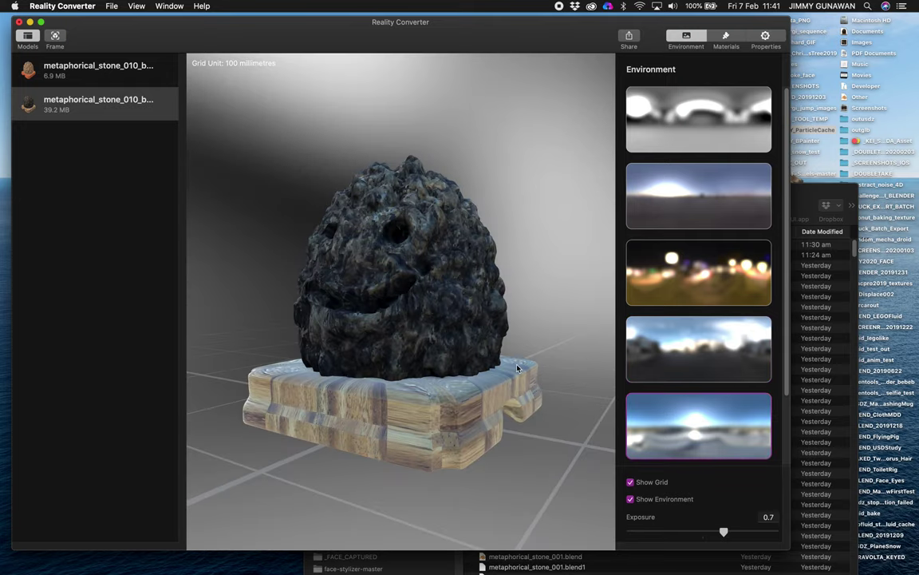
left_click_drag(723, 530, 698, 531)
left_click_drag(503, 351, 445, 331)
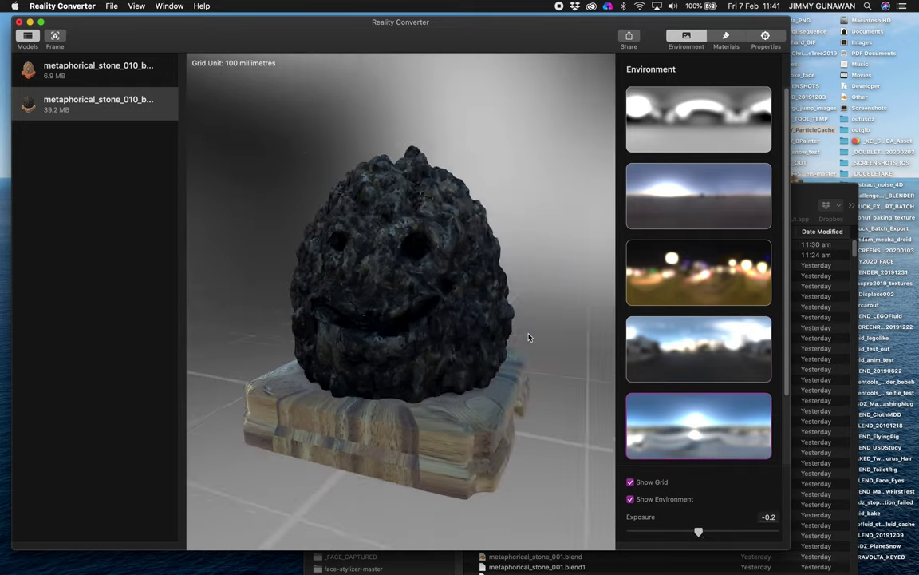
Remove the 6.9 MB metaphorical stone from the list of loaded models.
left_click_drag(808, 196, 815, 180)
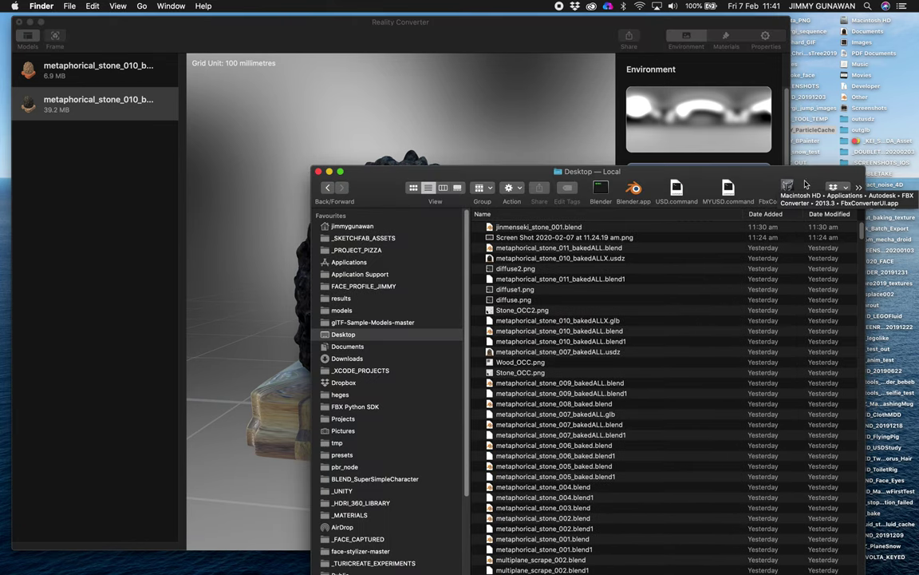
left_click(463, 146)
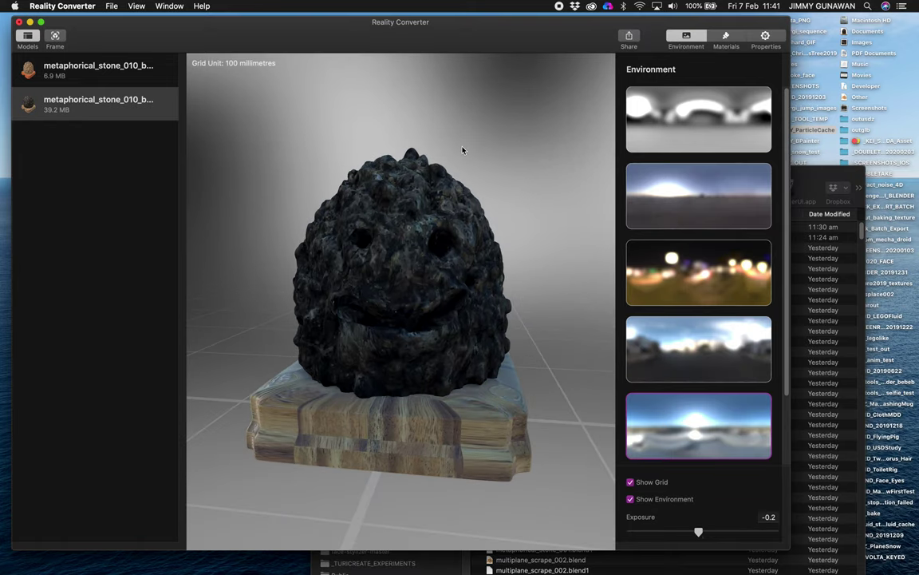
left_click(78, 85)
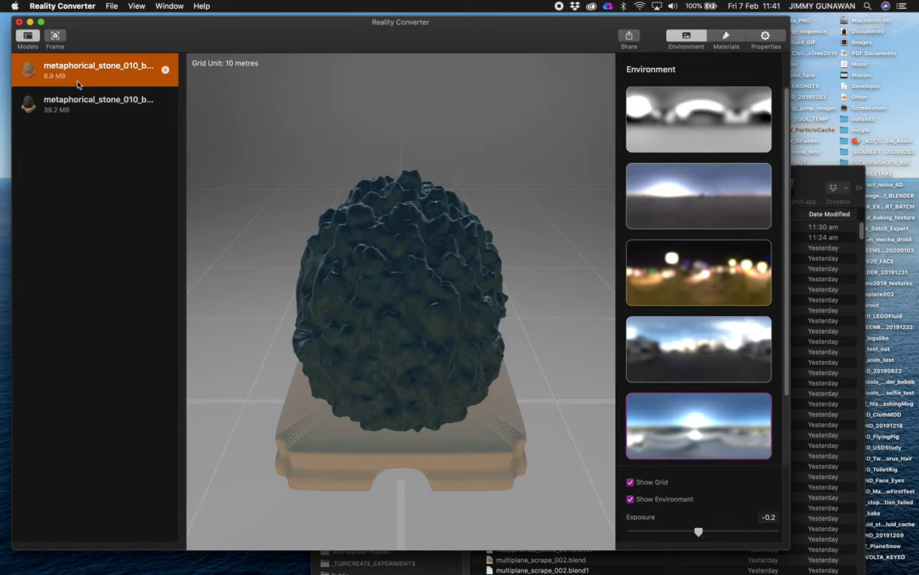
left_click(166, 70)
left_click(165, 69)
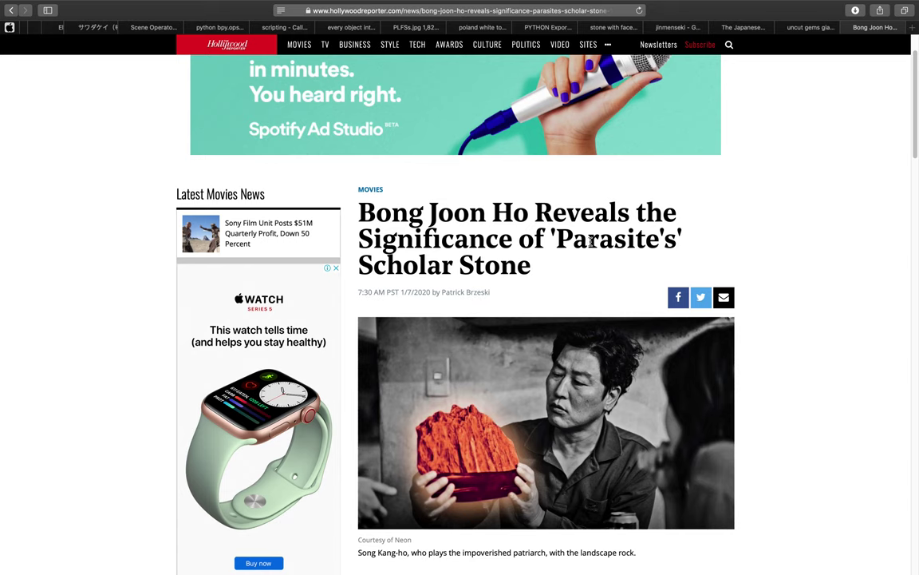
Switch to the web browser, revisit the Parasite and Uncut Gems references and read through the article on the Japanese museum of face-like rocks.
left_click_drag(605, 241, 661, 243)
left_click(804, 30)
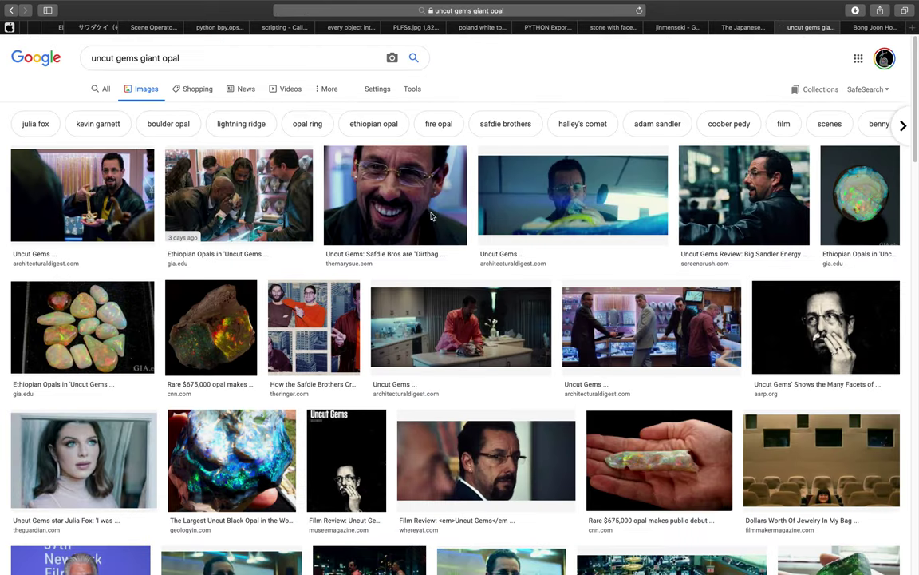
left_click(738, 27)
scroll(626, 214, "up", 15)
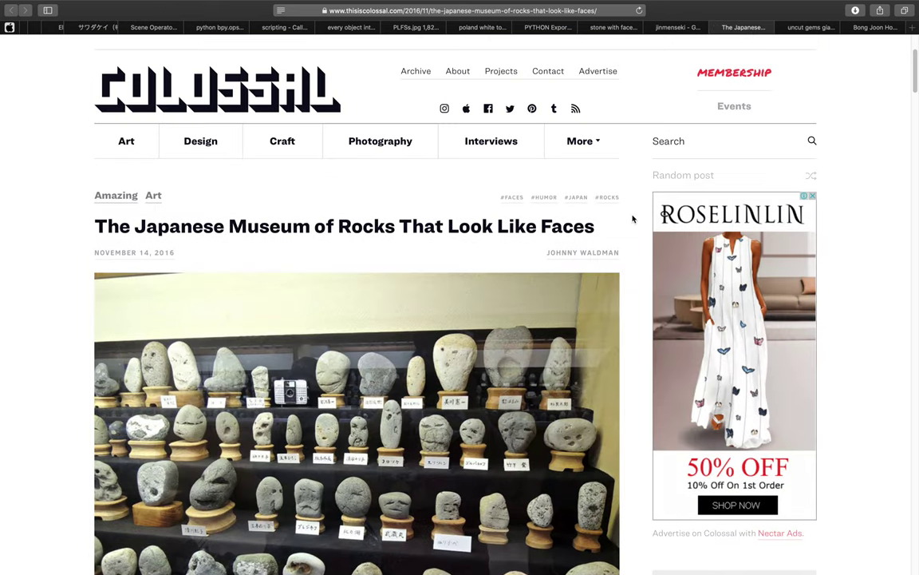
scroll(289, 136, "down", 3)
scroll(470, 327, "down", 15)
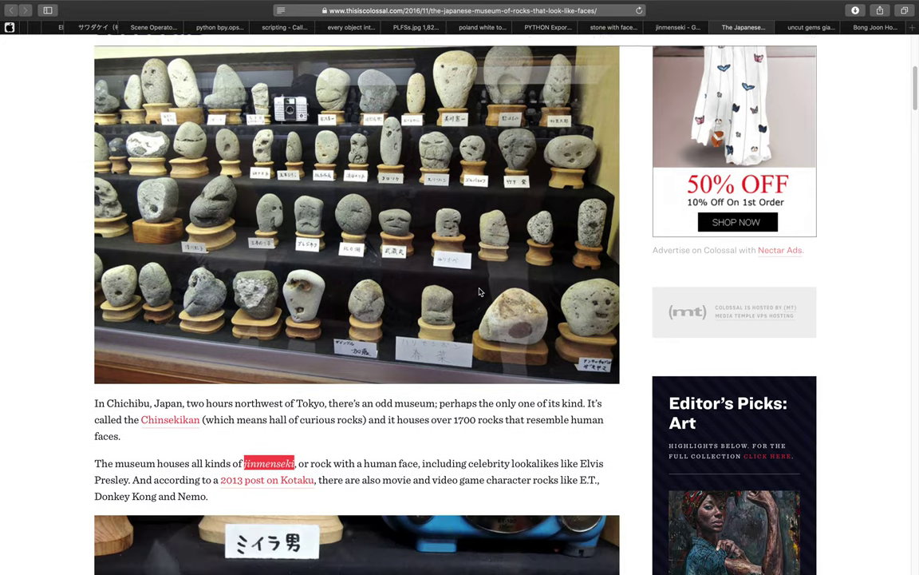
scroll(513, 338, "down", 20)
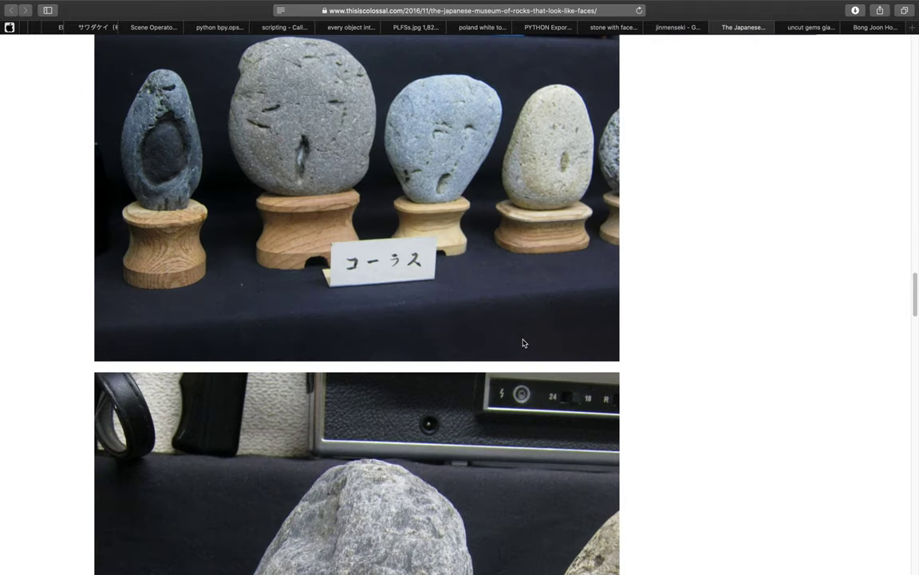
scroll(527, 339, "down", 5)
scroll(386, 147, "up", 1)
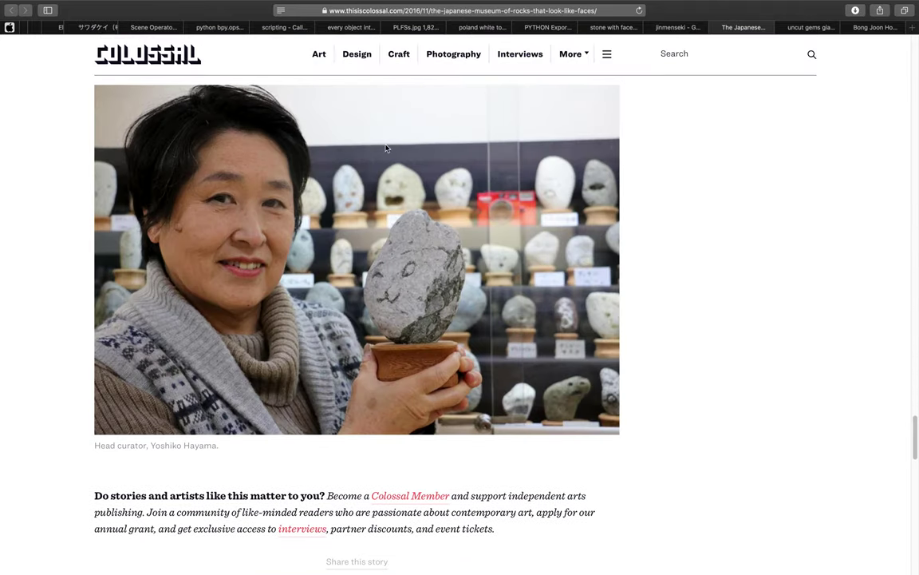
Examine the curator's photo and the face-like stones on wooden stands near the end of the Japanese rock museum article.
scroll(572, 373, "up", 1)
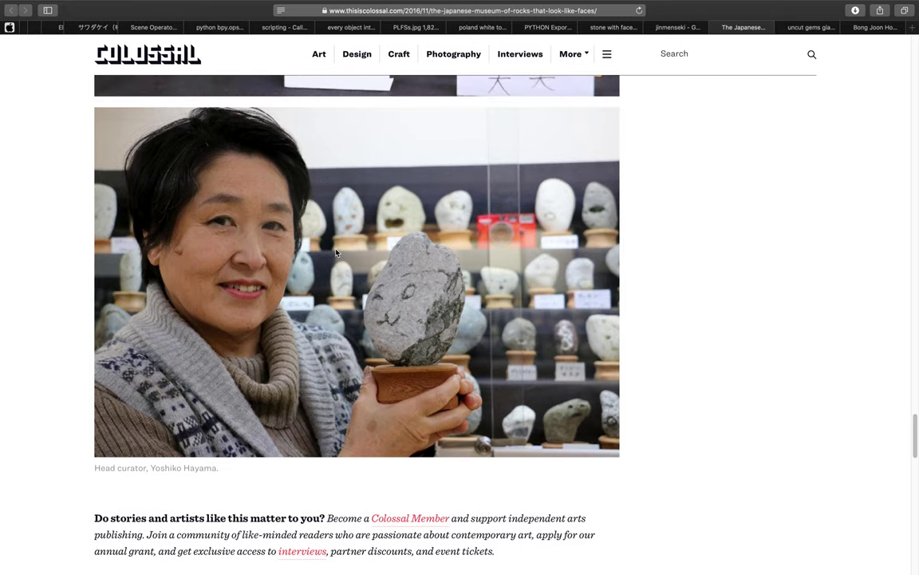
scroll(905, 353, "up", 10)
scroll(917, 452, "down", 8)
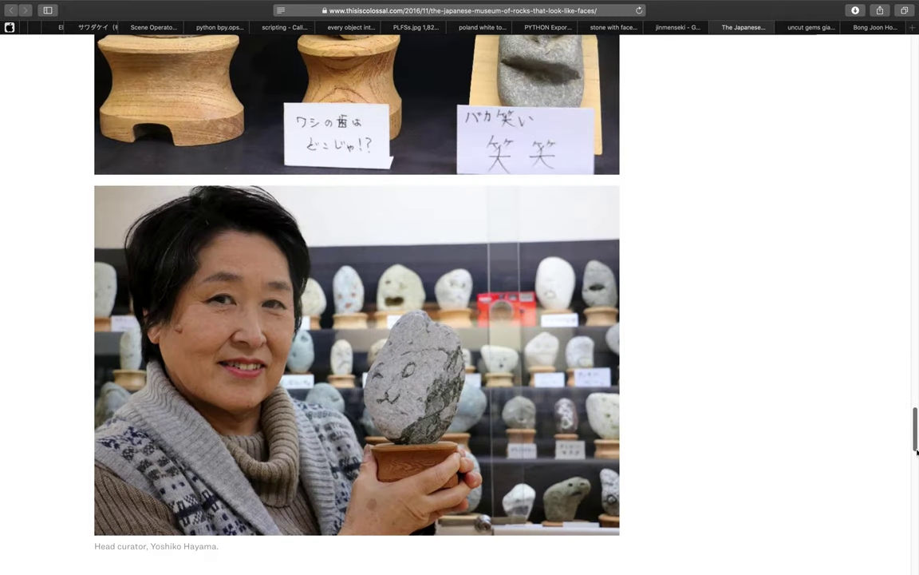
scroll(917, 451, "down", 1)
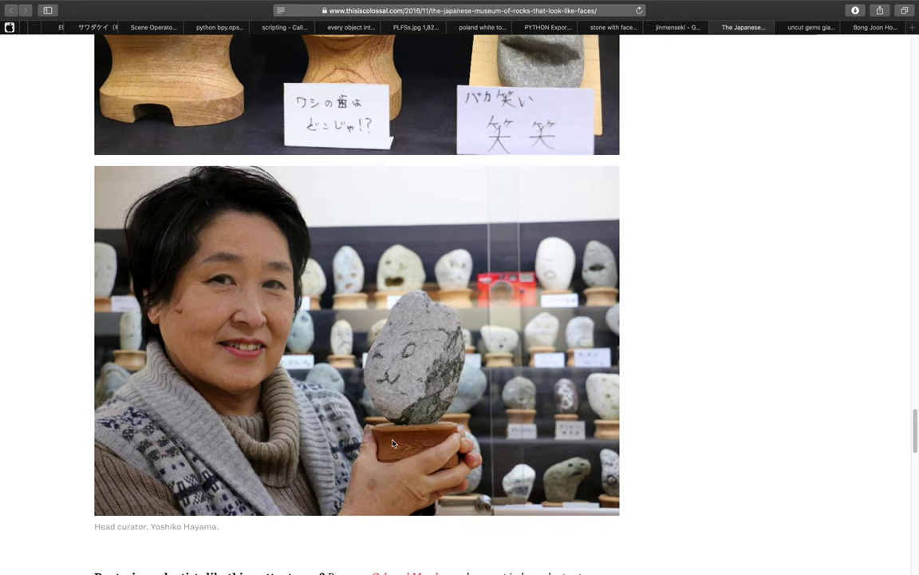
scroll(419, 462, "up", 8)
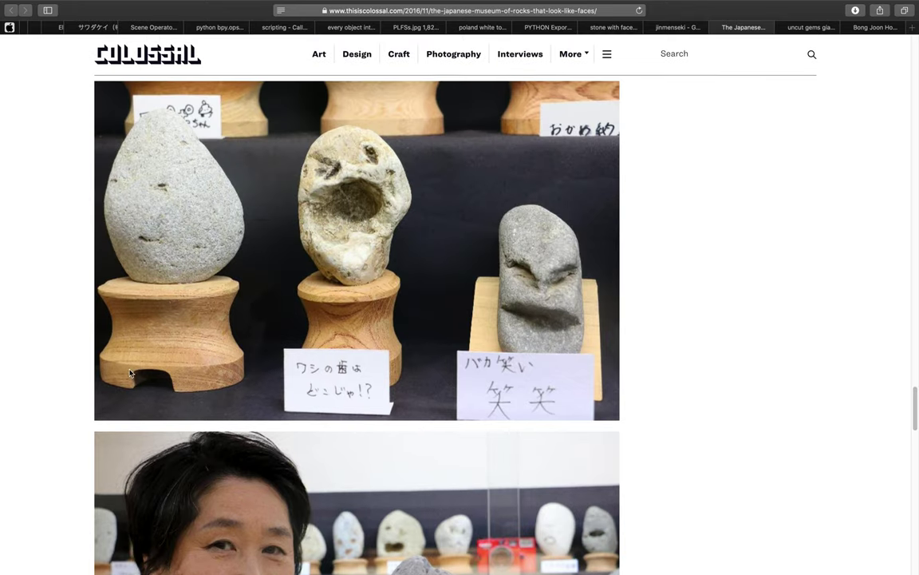
scroll(243, 332, "up", 6)
scroll(299, 313, "down", 2)
scroll(285, 344, "up", 3)
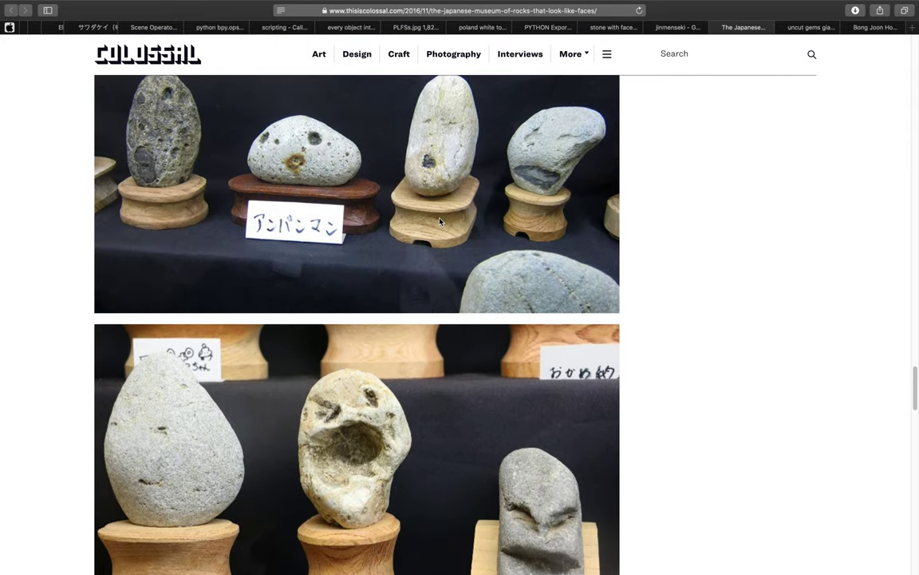
Review the remaining face-rock photos back to the article's headline and the introductory paragraphs about Chinsekikan and jinmenseki.
scroll(440, 221, "up", 10)
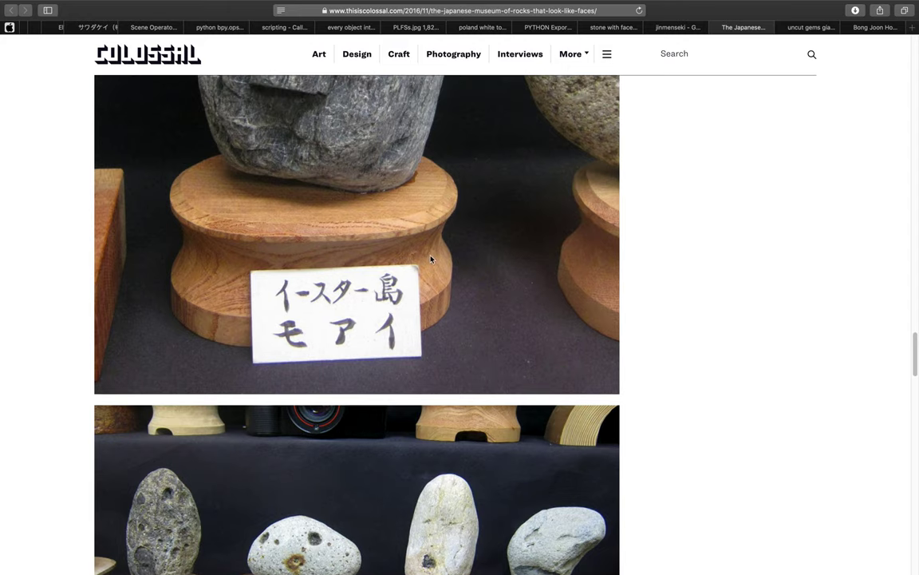
scroll(431, 260, "up", 13)
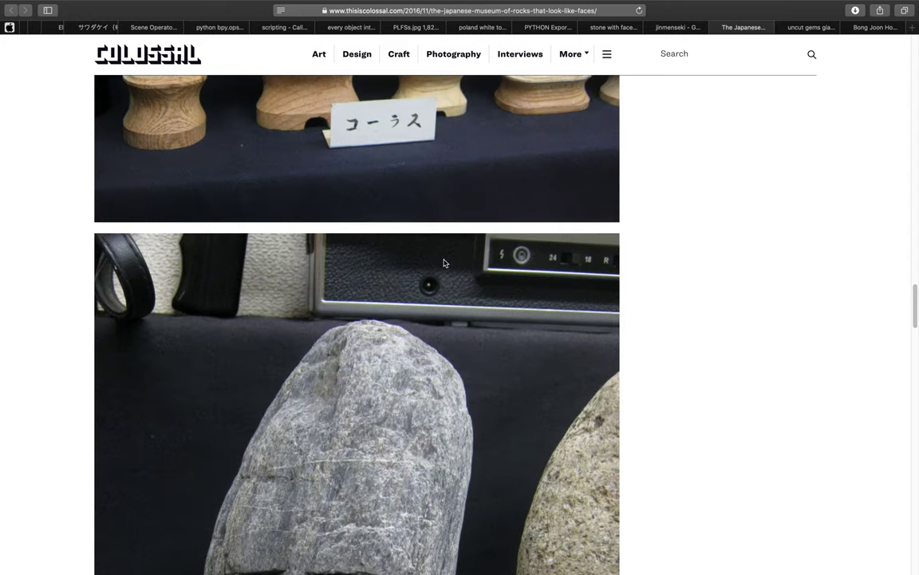
scroll(445, 262, "up", 15)
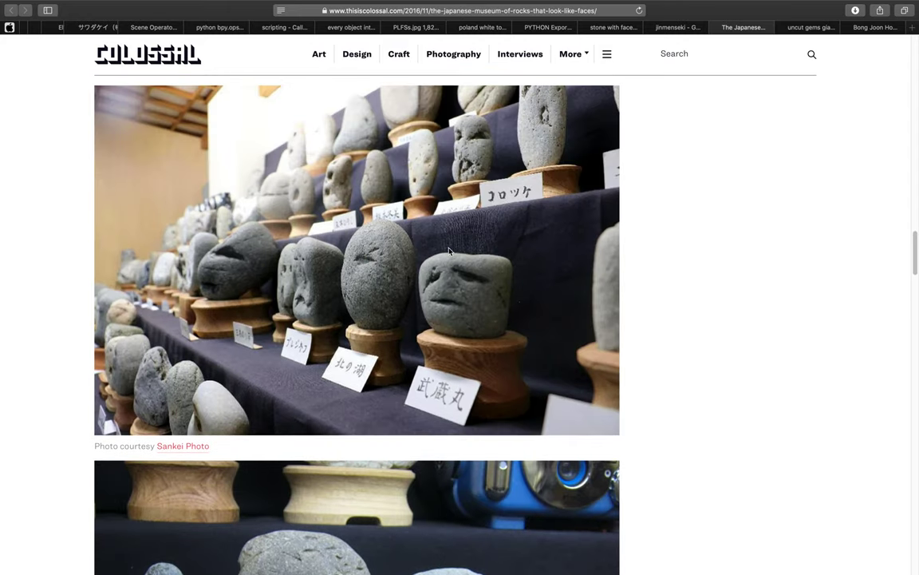
scroll(449, 251, "up", 13)
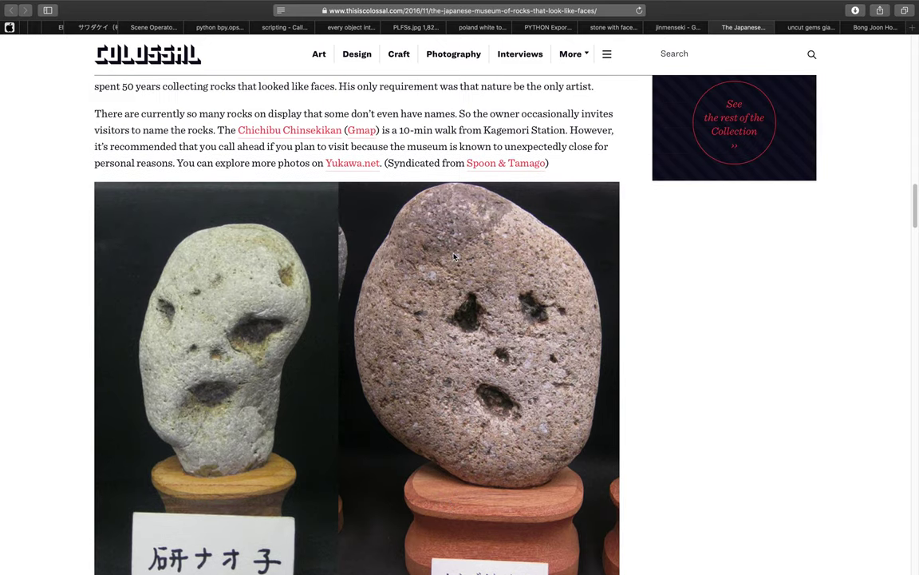
scroll(453, 256, "up", 14)
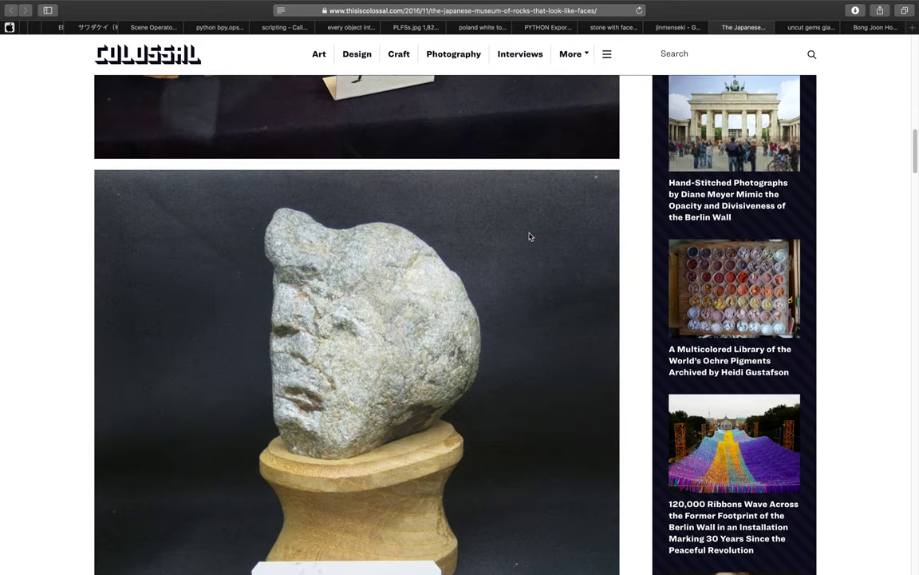
scroll(529, 236, "up", 15)
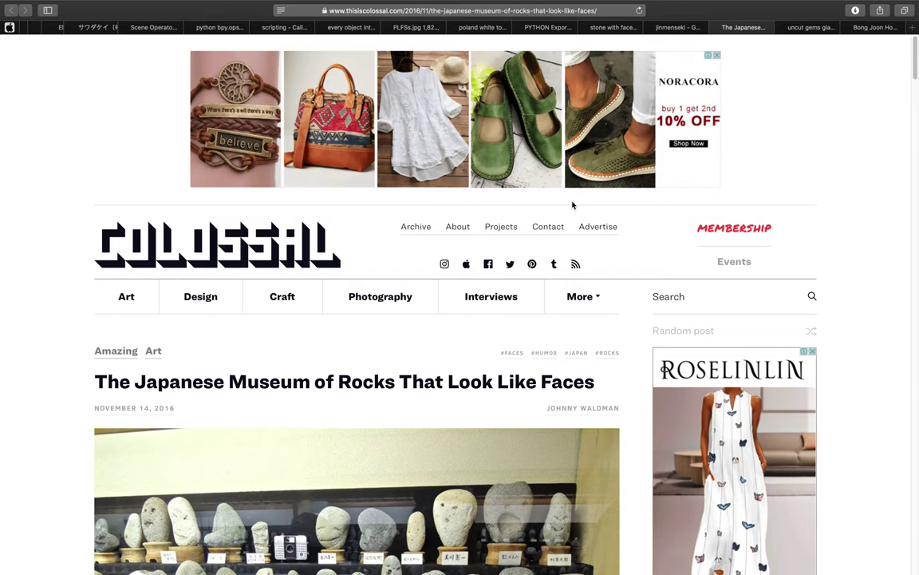
scroll(572, 206, "down", 11)
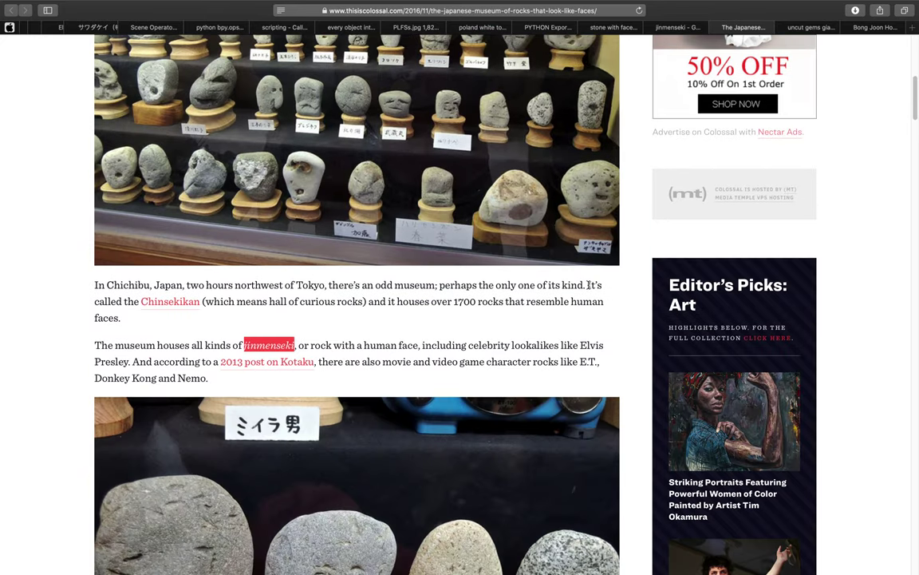